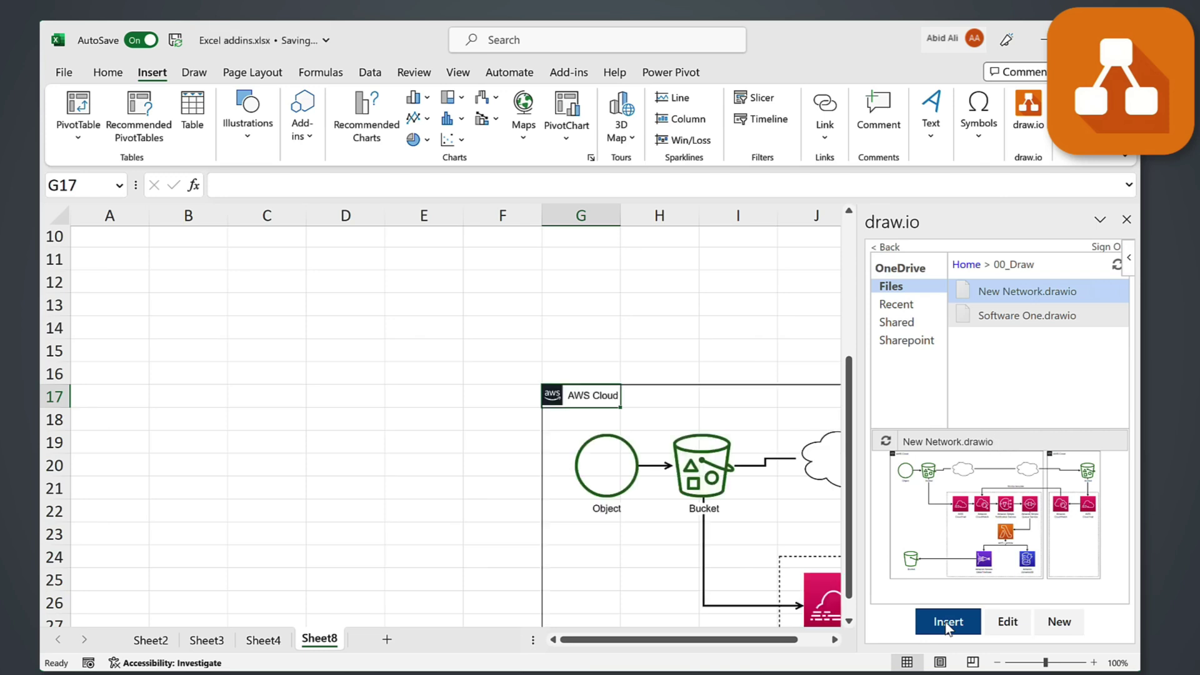
left_click_drag(657, 410, 249, 259)
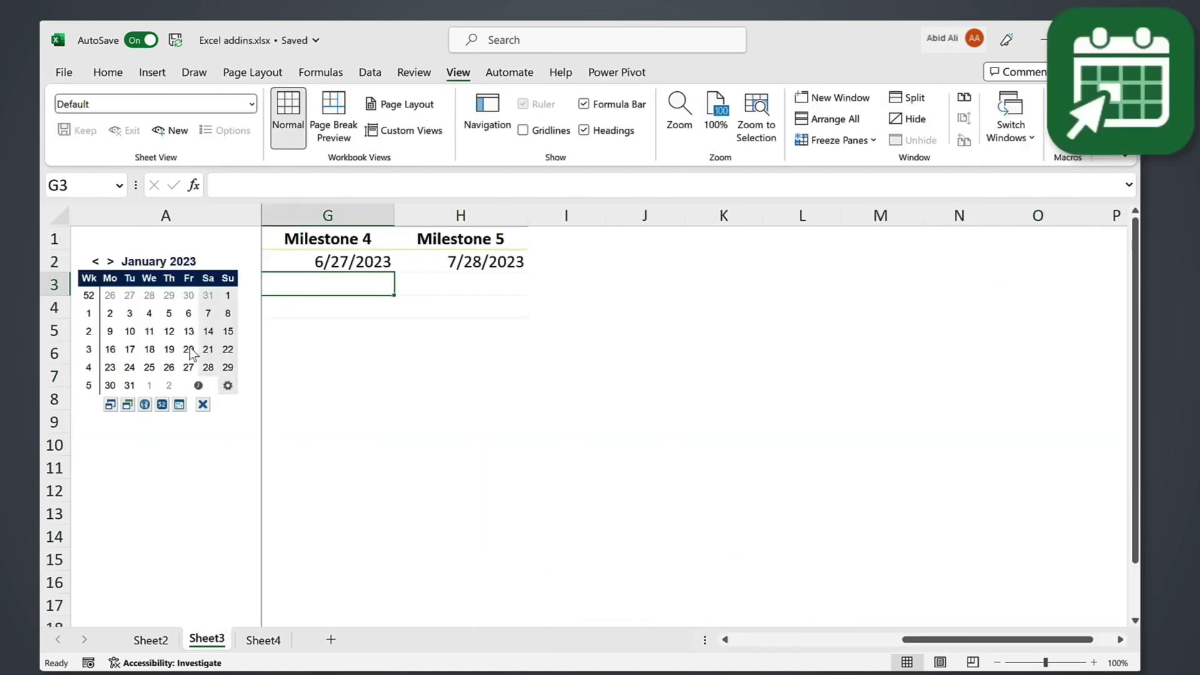
left_click(188, 349)
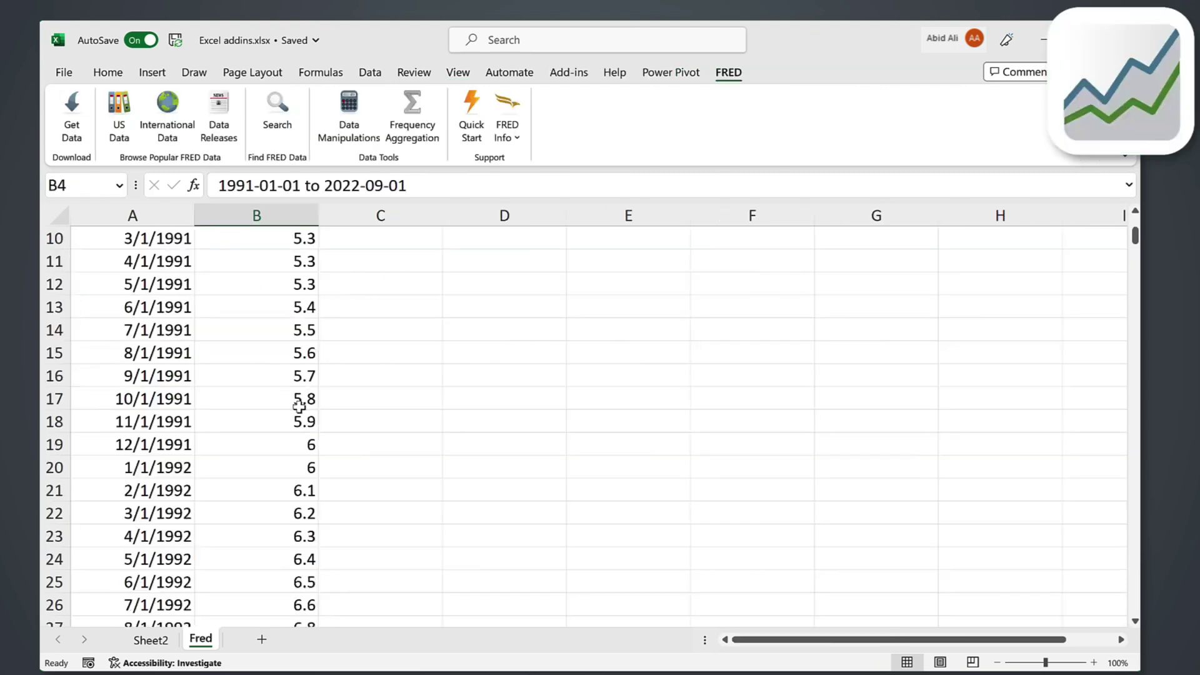
scroll(299, 406, "down", 5)
scroll(299, 406, "up", 8)
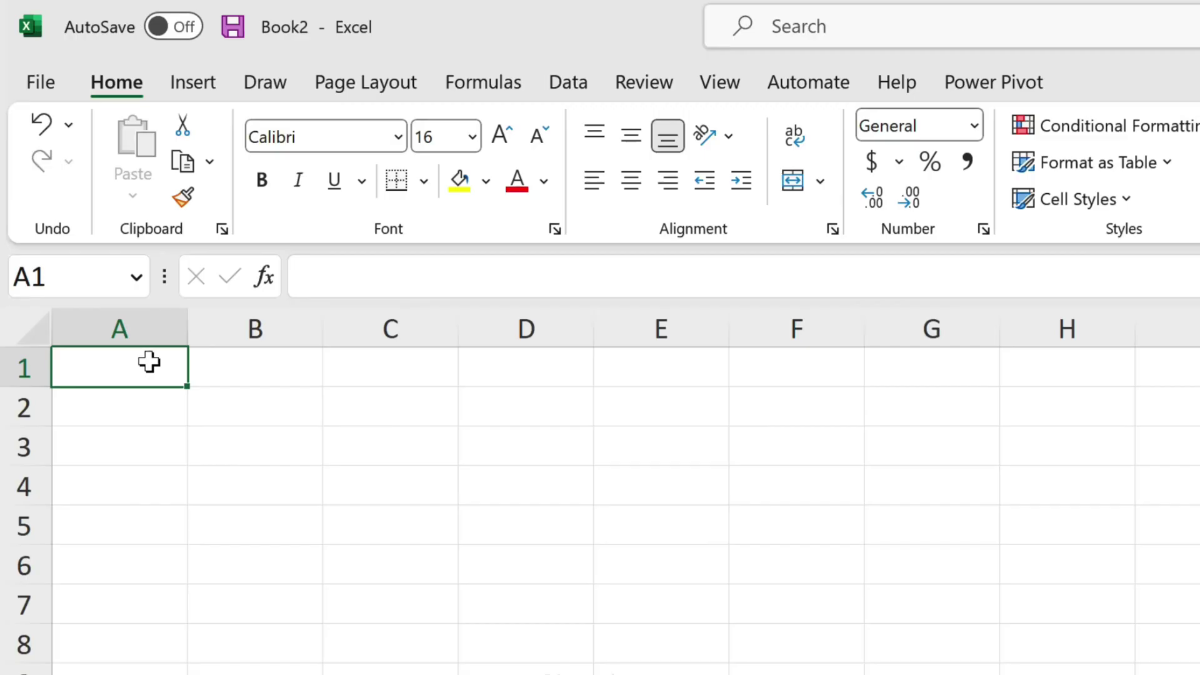
Step: Add the Wikipedia add-in from the Office add-ins store and accept its license terms and privacy policy
left_click(213, 86)
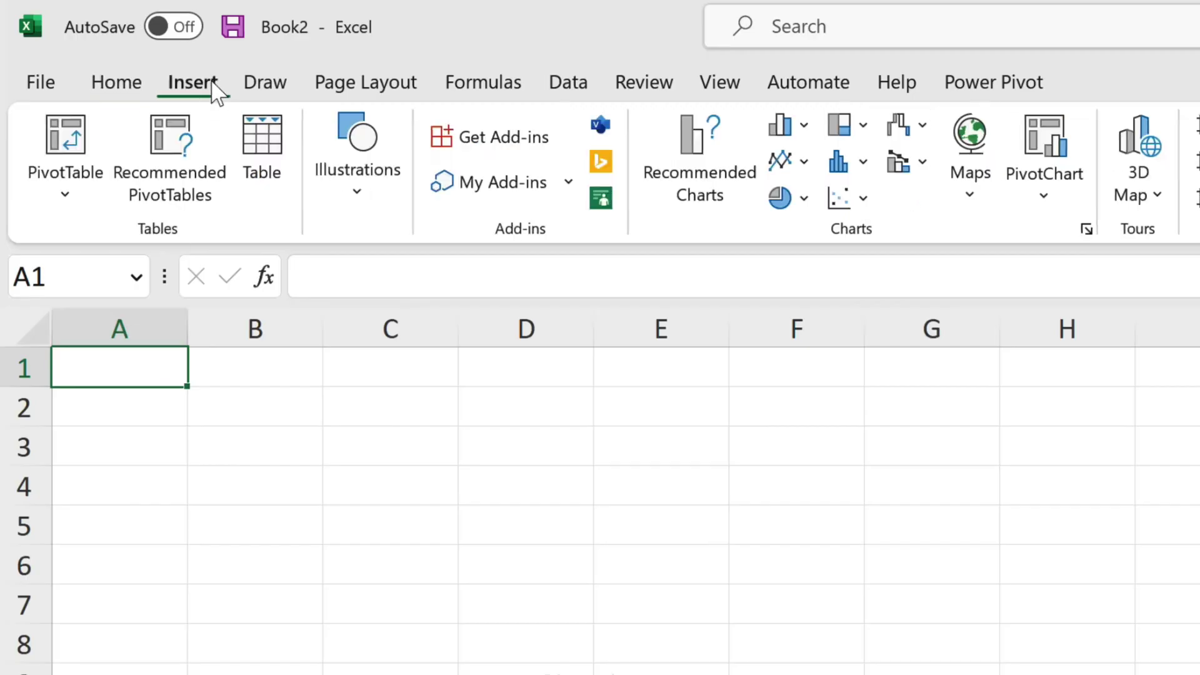
left_click(494, 137)
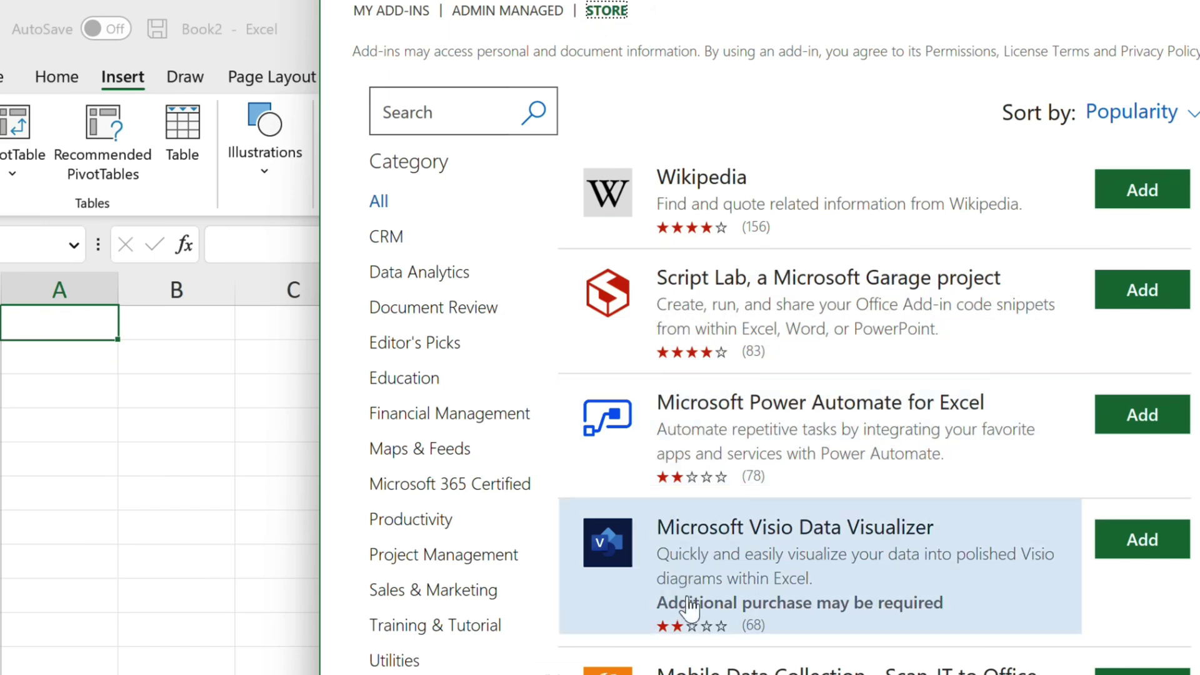
left_click(722, 215)
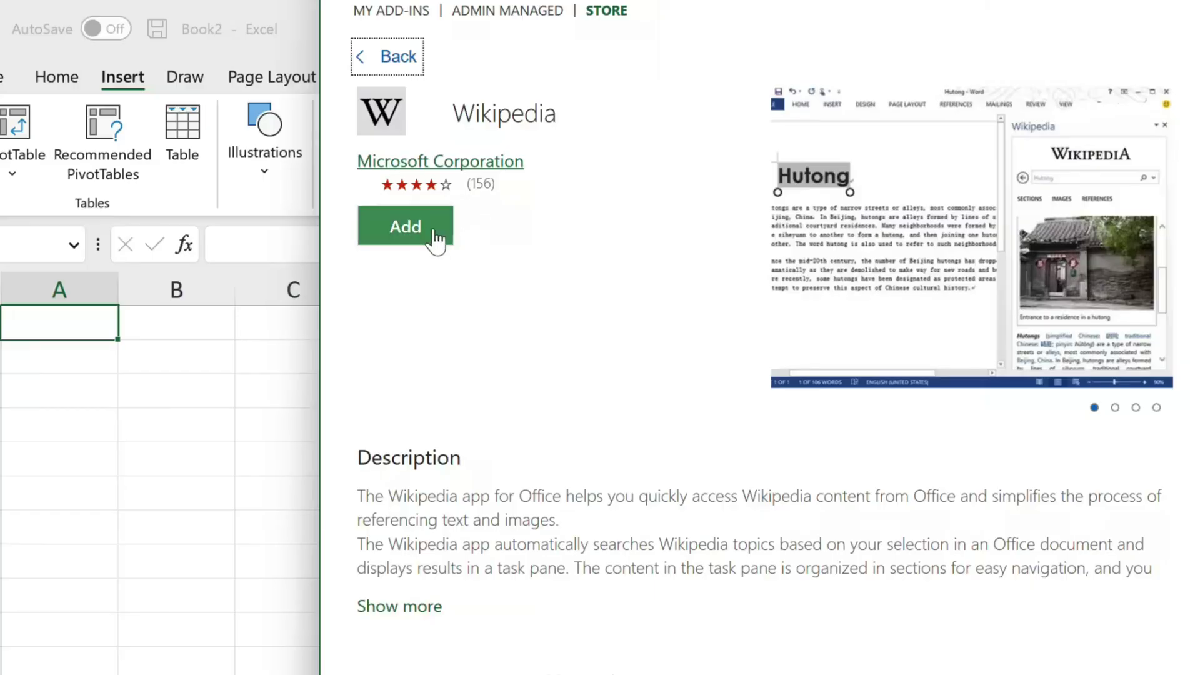
left_click(419, 235)
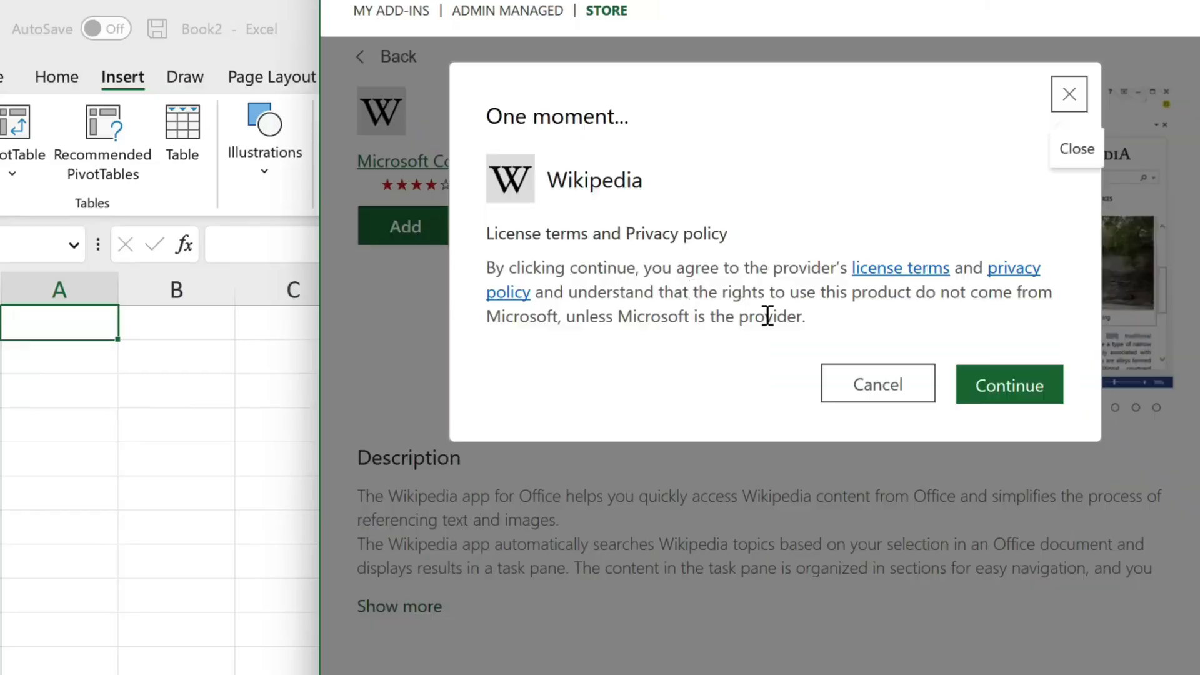
left_click(997, 404)
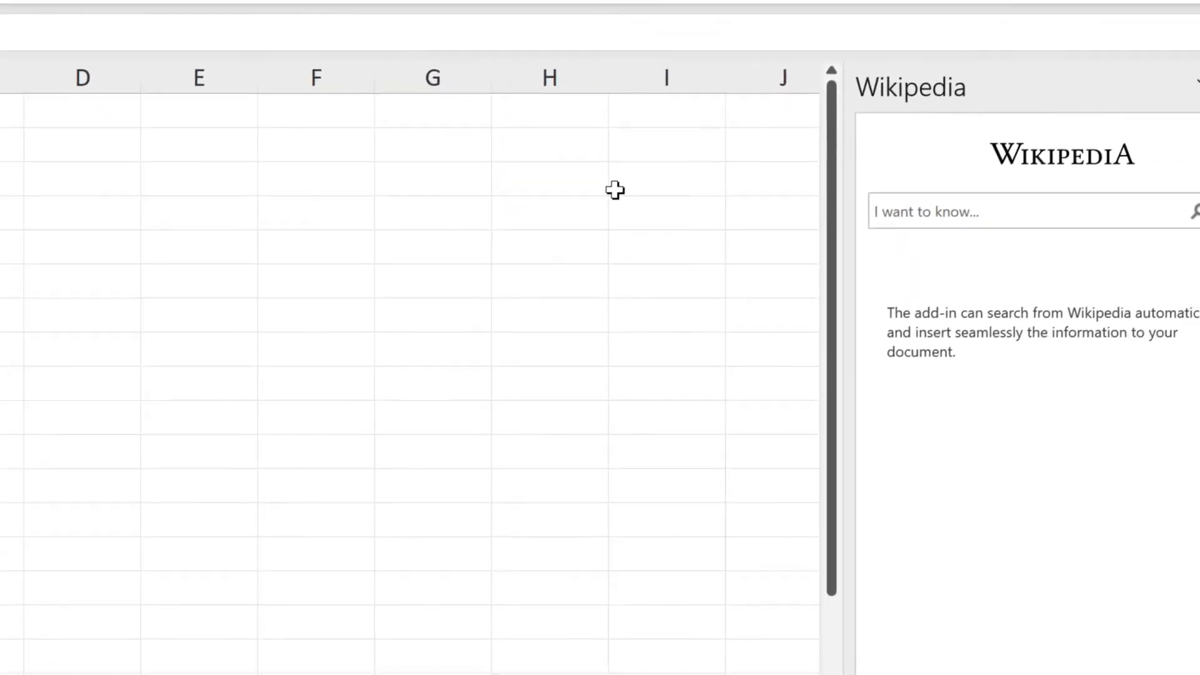
Step: Select cell G3 and look up "microsoft" in the Wikipedia add-in
left_click(625, 280)
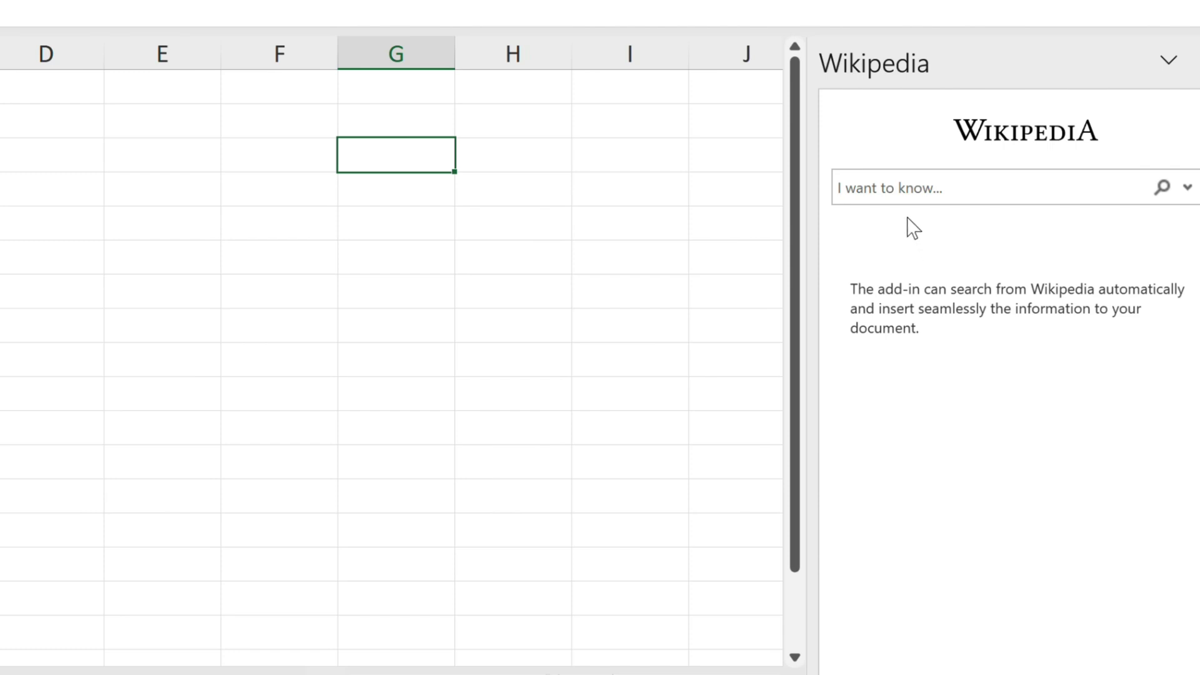
left_click(893, 181)
type("micro")
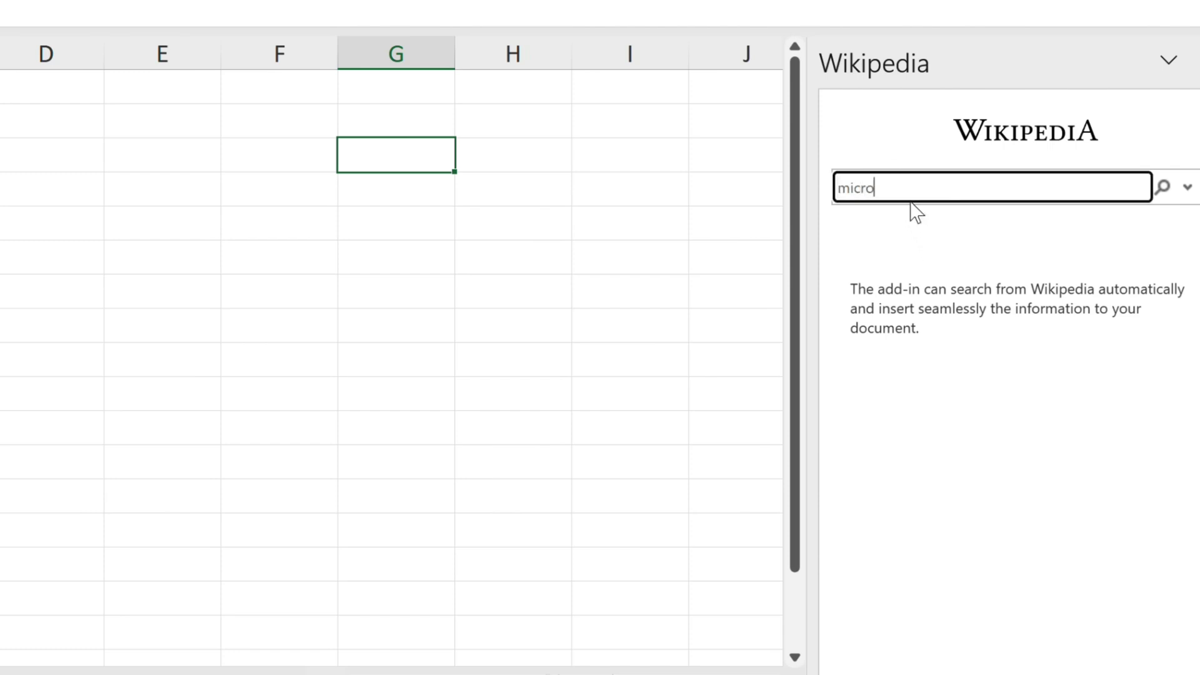
type("soft")
key("Return")
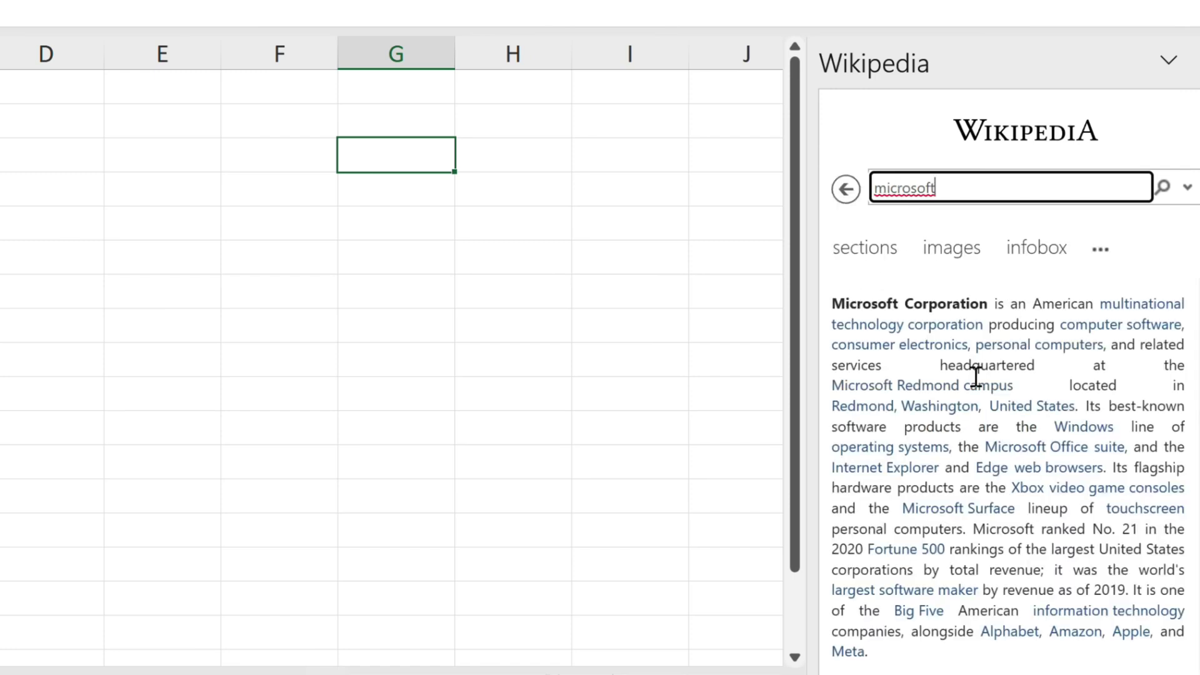
Step: Insert the Microsoft logo from the Wikipedia article's images into the sheet below cell G3
left_click(872, 252)
left_click(952, 252)
scroll(974, 312, "down", 15)
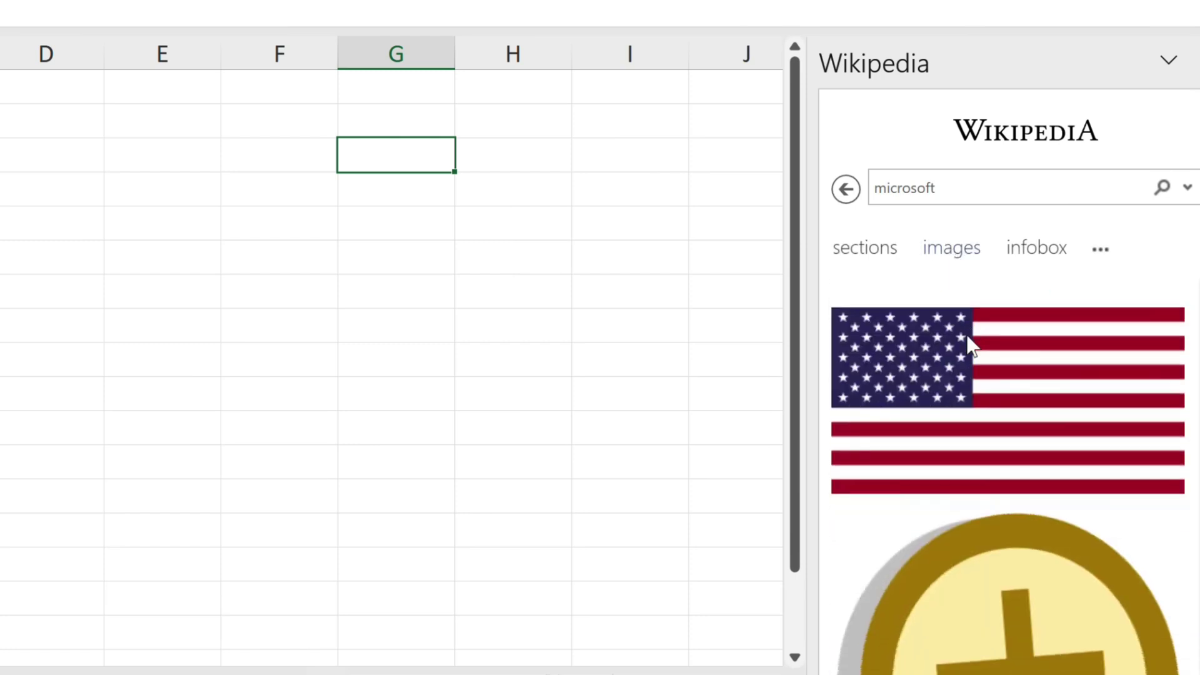
scroll(975, 387, "up", 2)
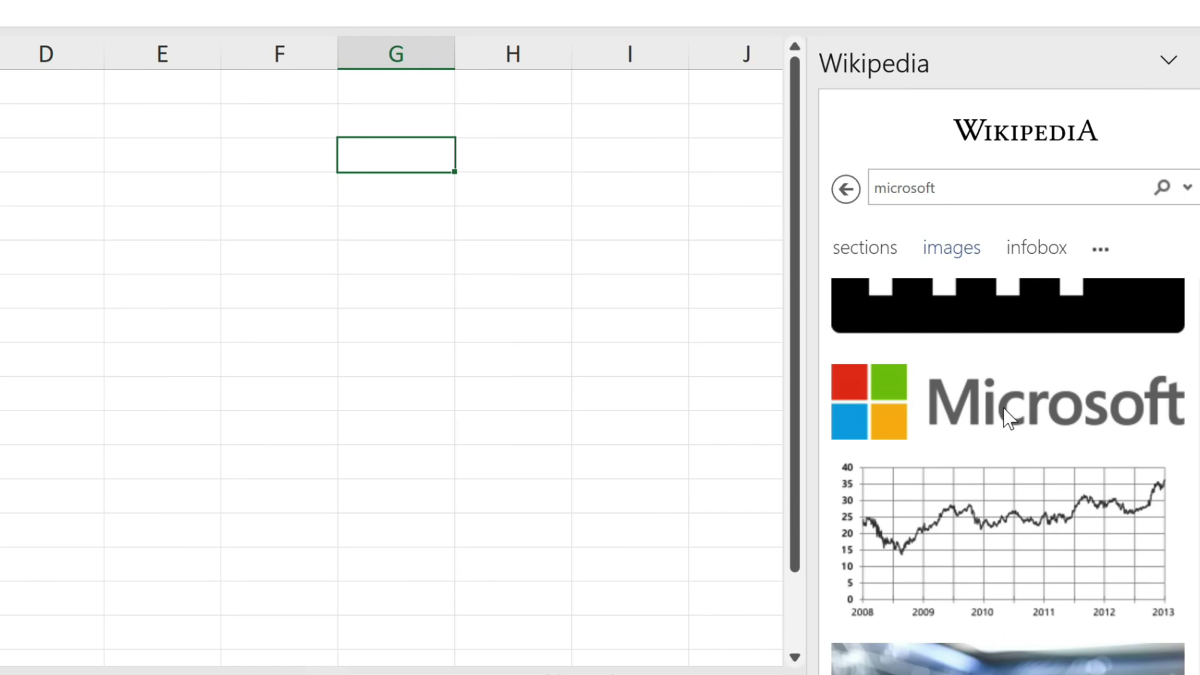
left_click_drag(1007, 418, 484, 265)
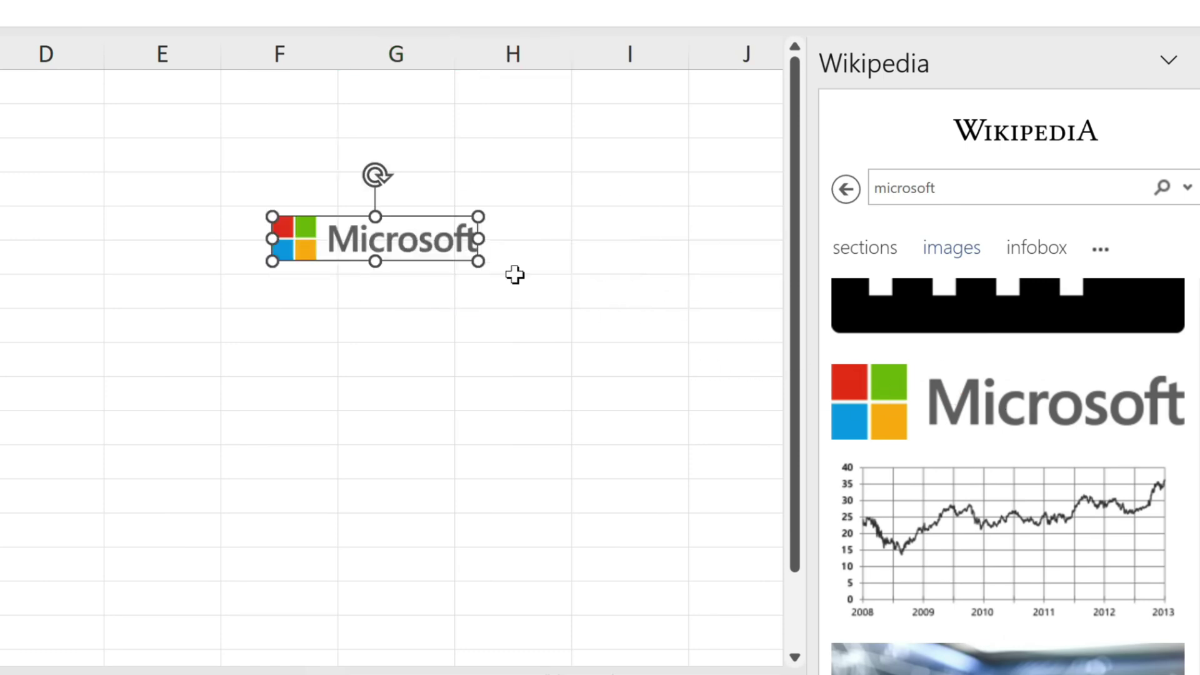
Step: Insert the first sentence of the Microsoft article's Overview section into cell G8
left_click(390, 322)
left_click(863, 251)
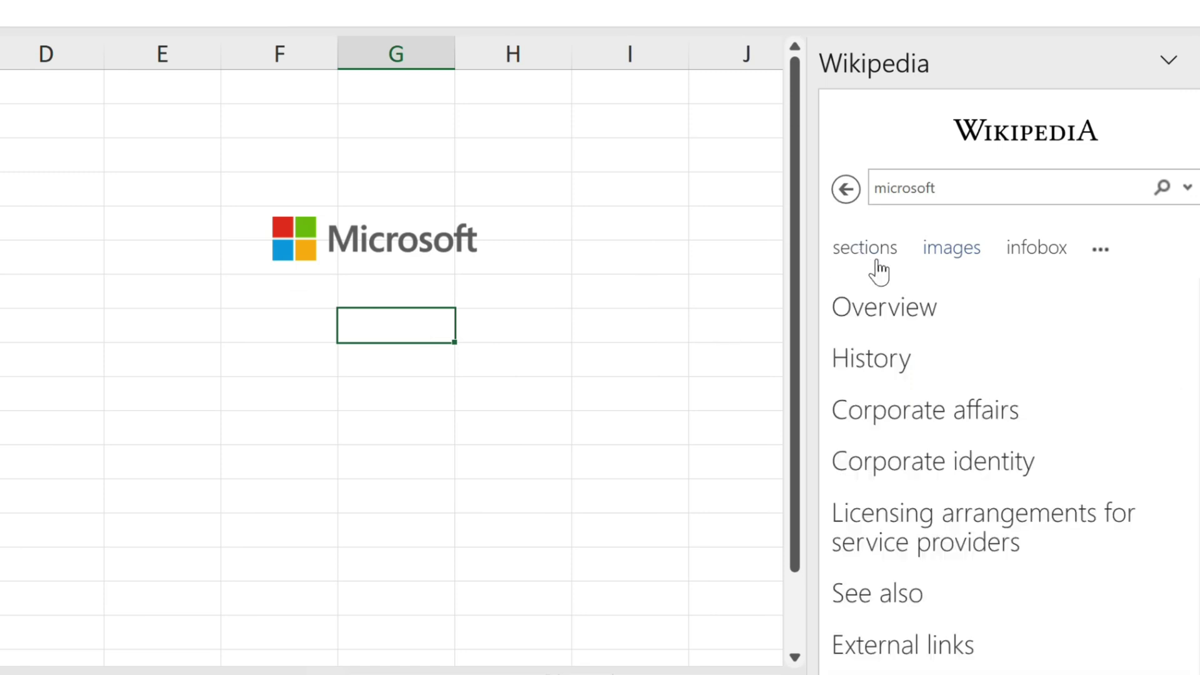
left_click(886, 312)
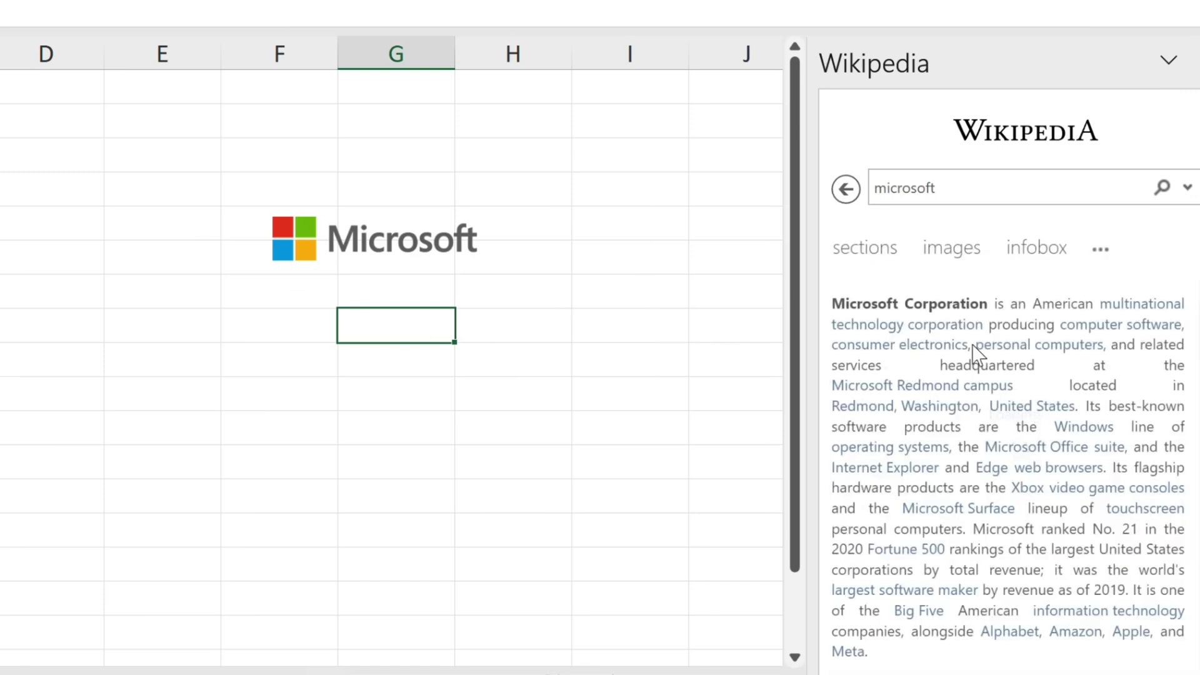
left_click_drag(832, 304, 1110, 409)
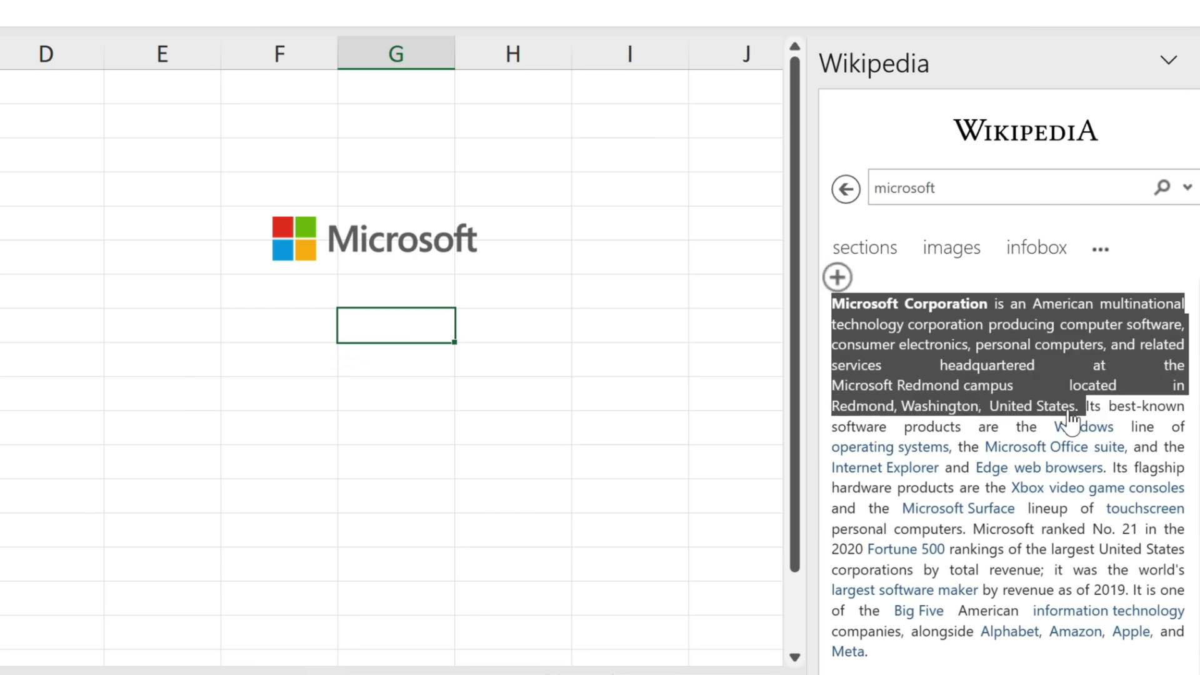
left_click(838, 278)
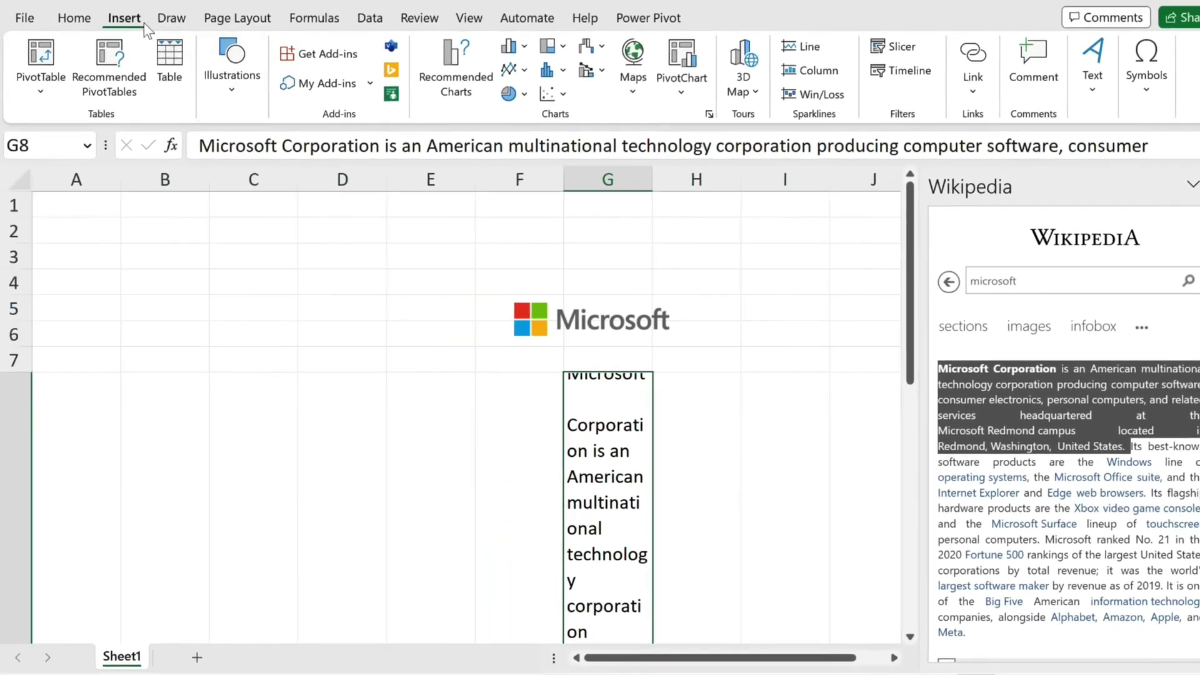
Step: Turn off text wrapping for the inserted Wikipedia text in cell G8
left_click(63, 12)
left_click(513, 57)
scroll(765, 238, "down", 3)
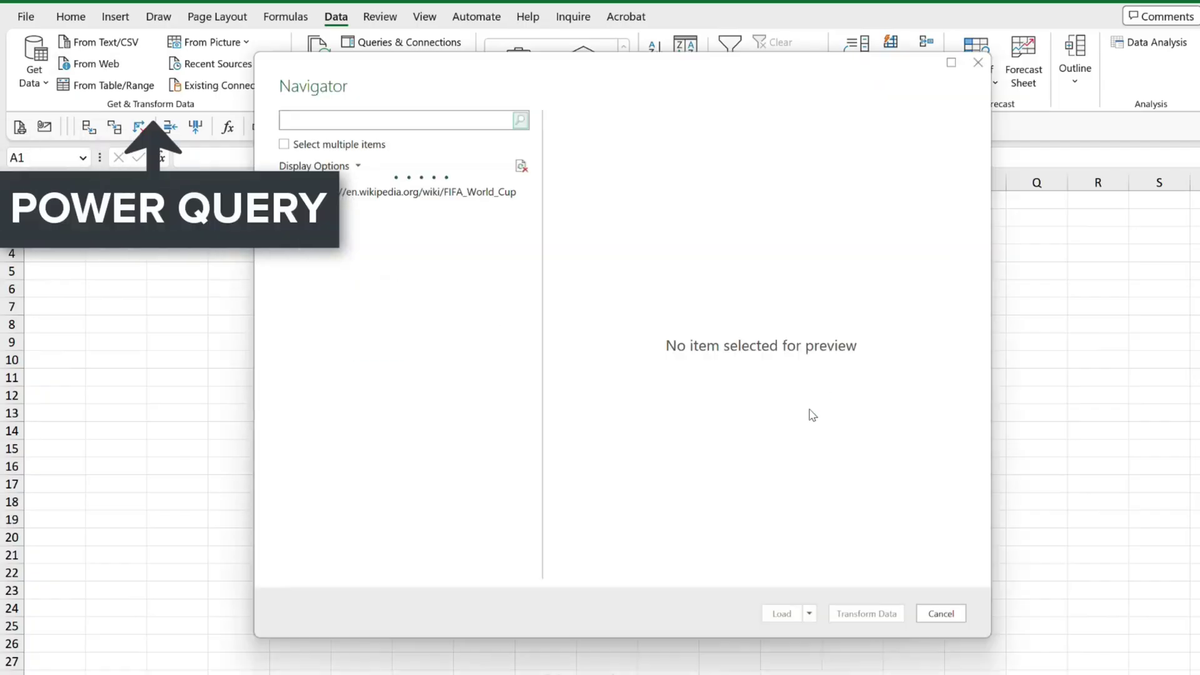
Step: Choose the Attendance table from the FIFA World Cup Wikipedia page and open it for transformation in Power Query
left_click(402, 216)
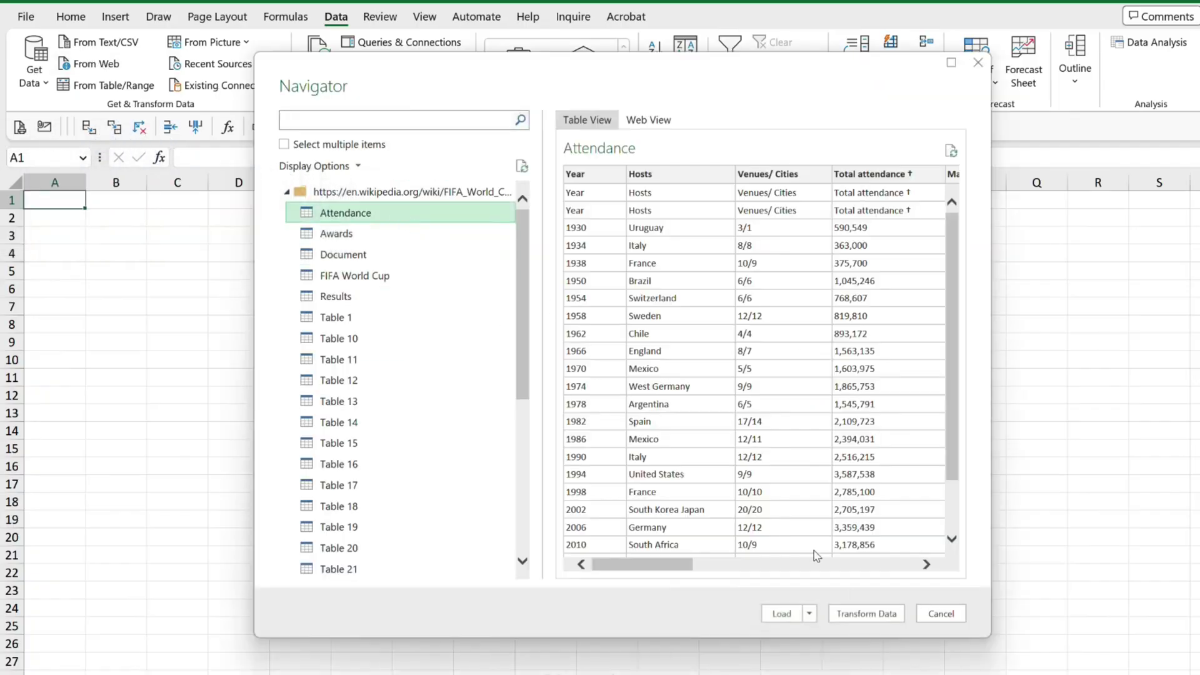
left_click(867, 614)
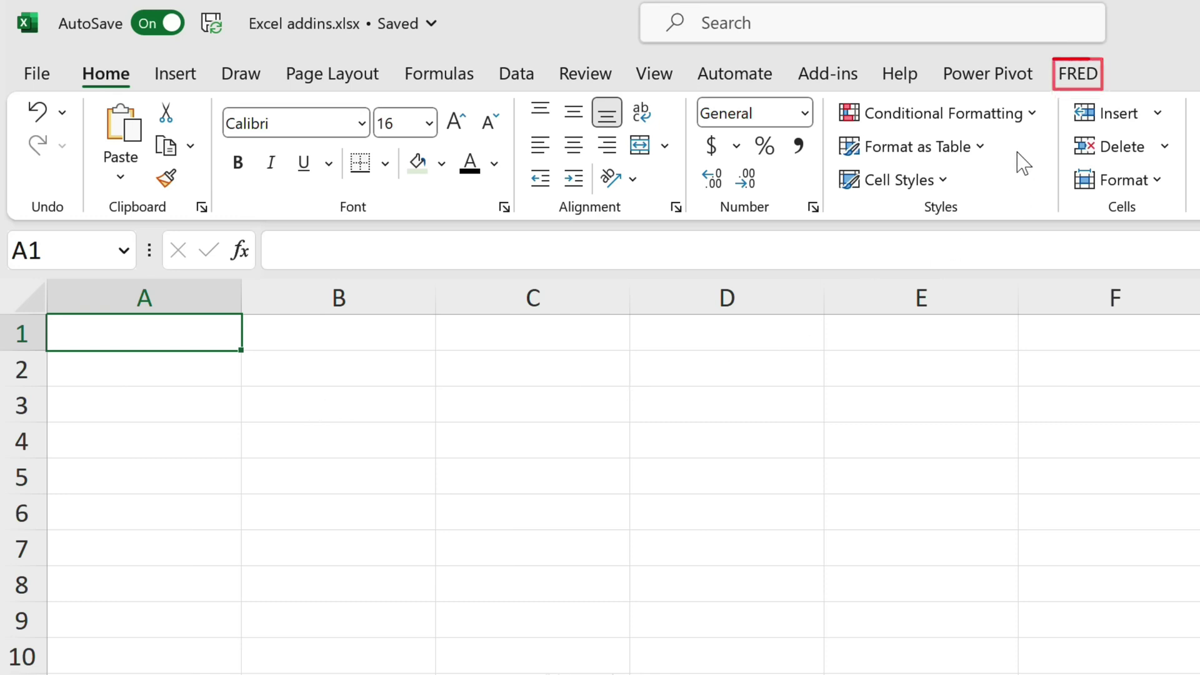
Step: Browse the popular US data categories offered by the FRED add-in and close the list
left_click(1079, 74)
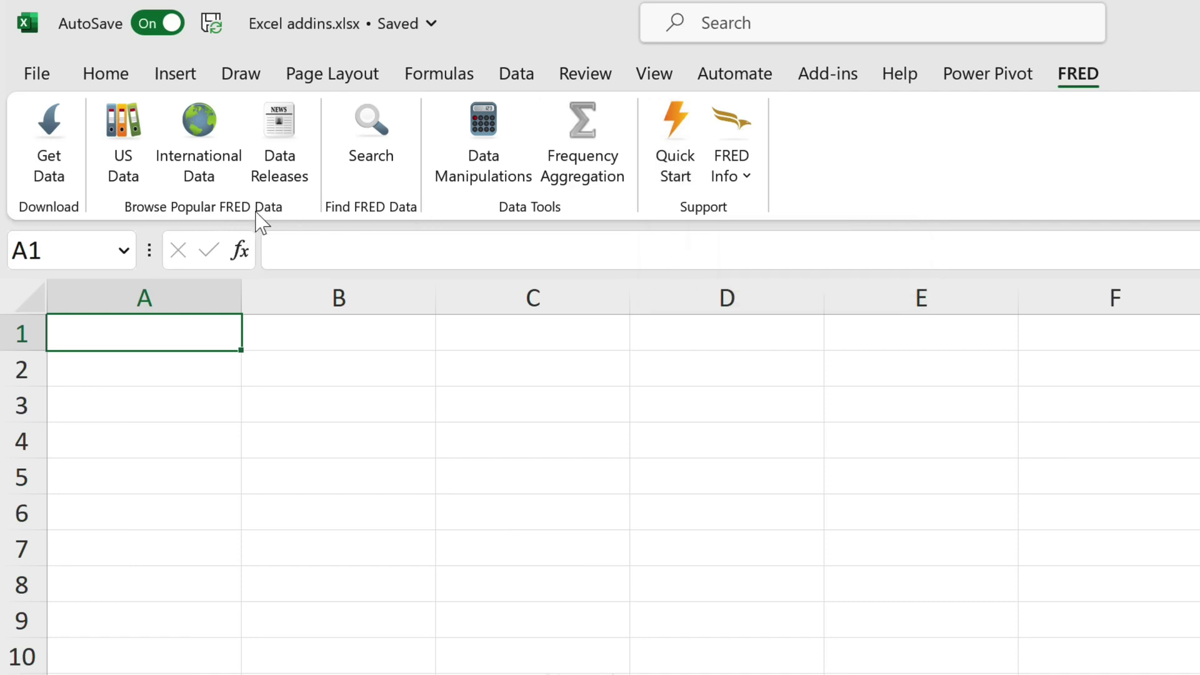
left_click(128, 175)
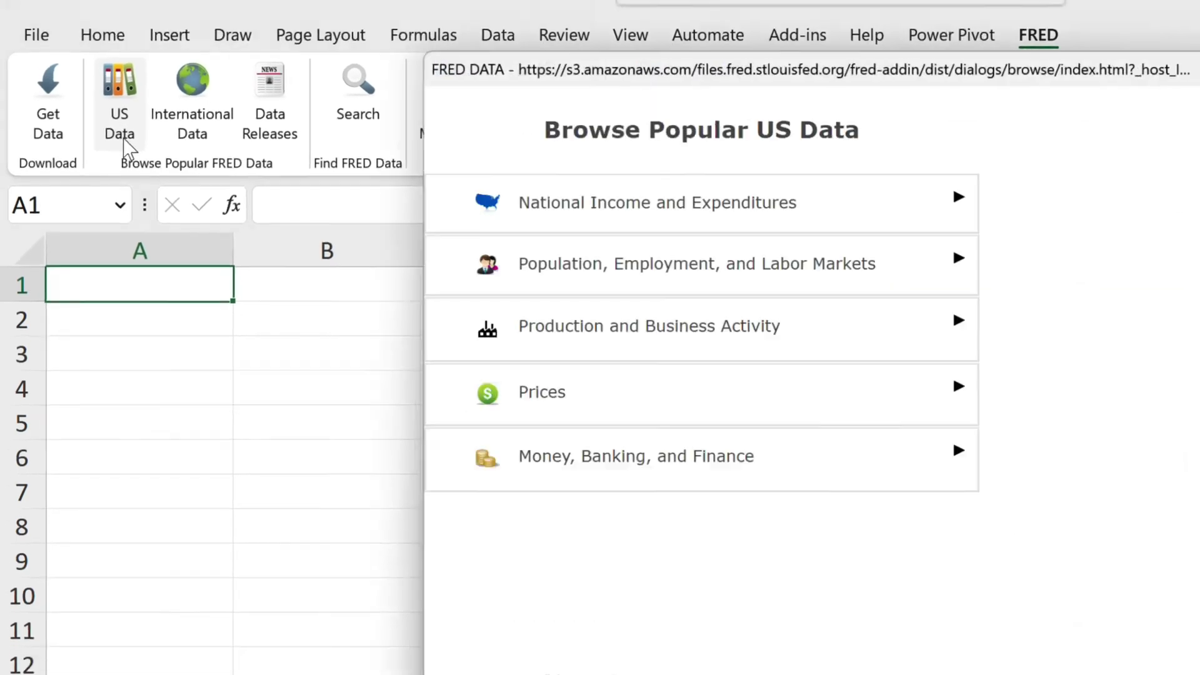
left_click(1194, 56)
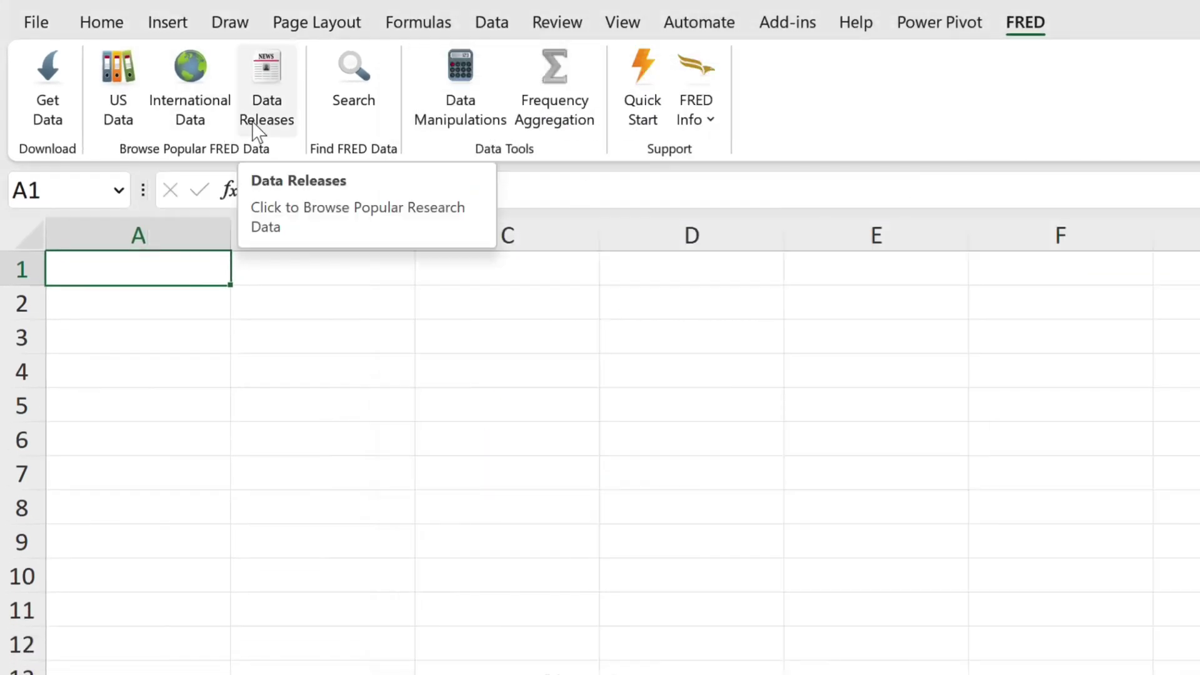
Step: Pick Germany's Unemployment Rate series from FRED's popular international data for cell A1 and download its data into the sheet
left_click(222, 125)
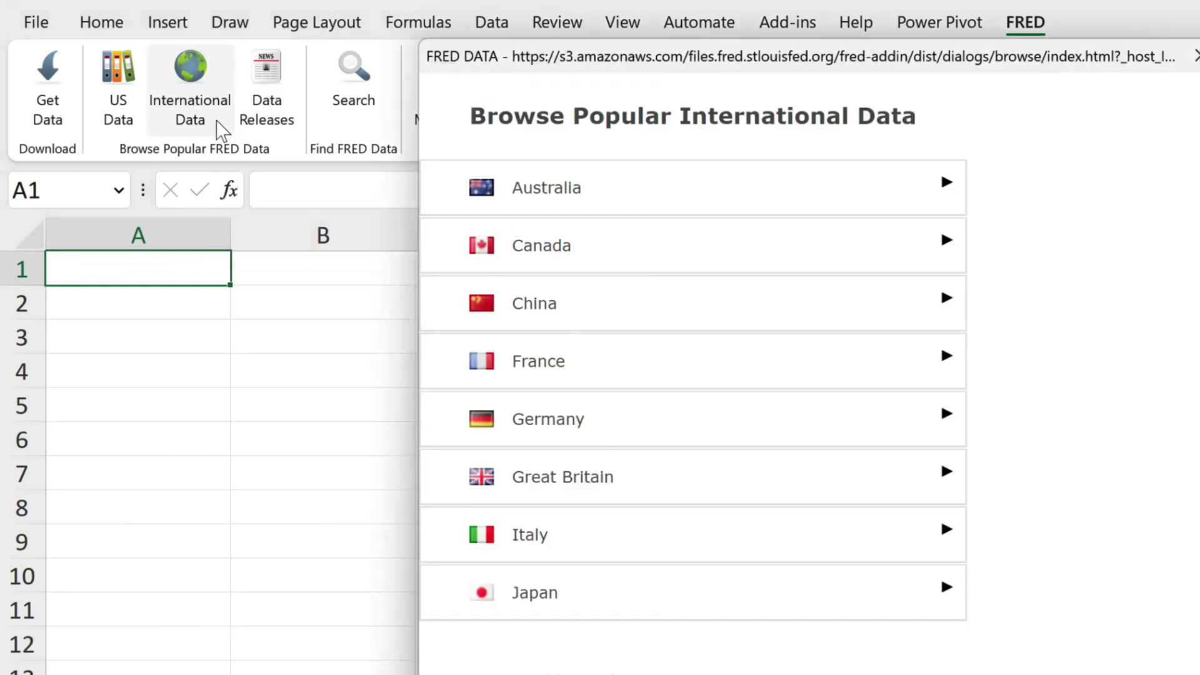
left_click(931, 423)
scroll(781, 430, "down", 6)
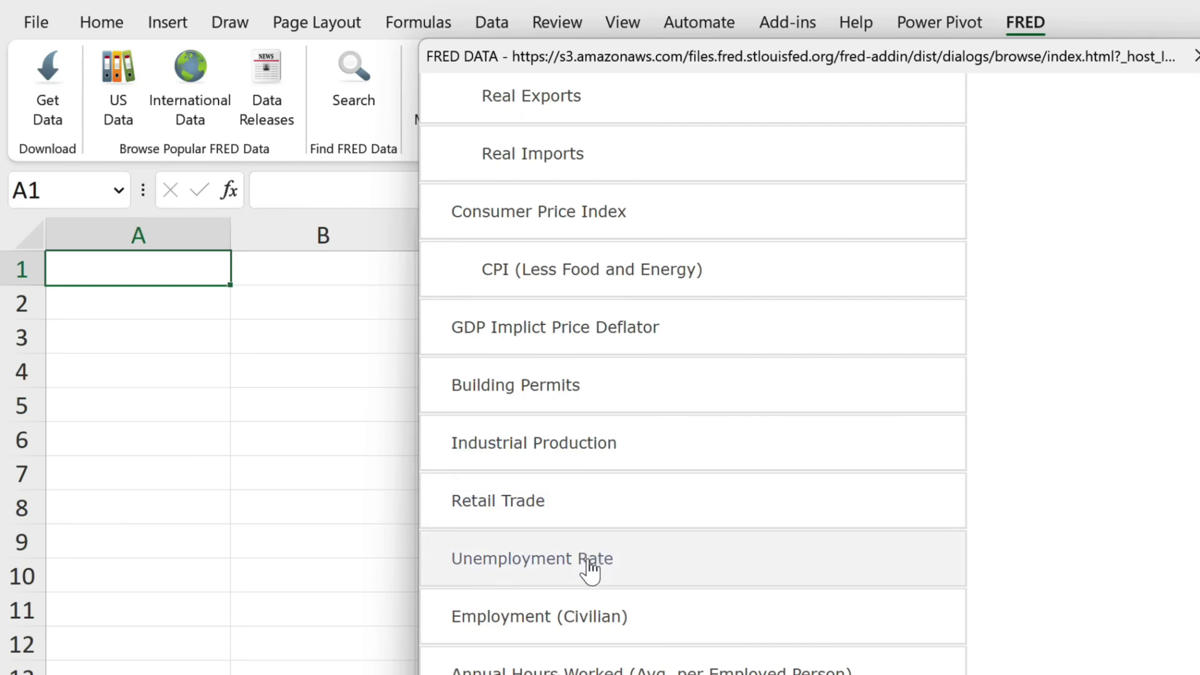
left_click(590, 566)
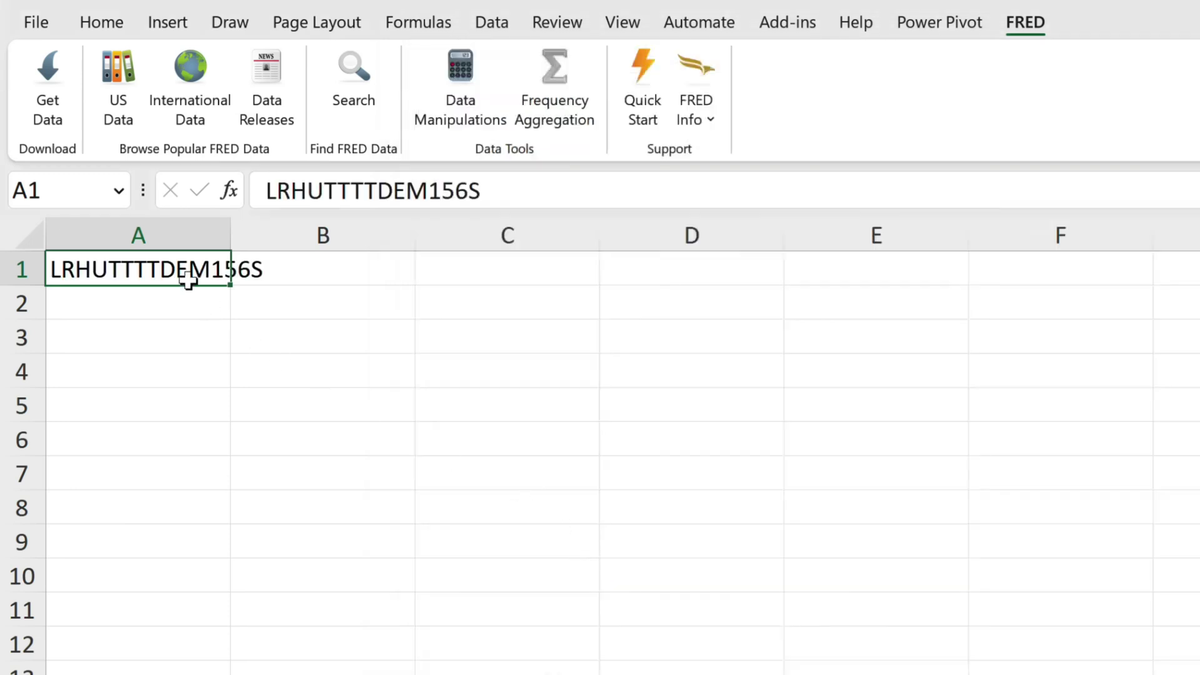
left_click(46, 140)
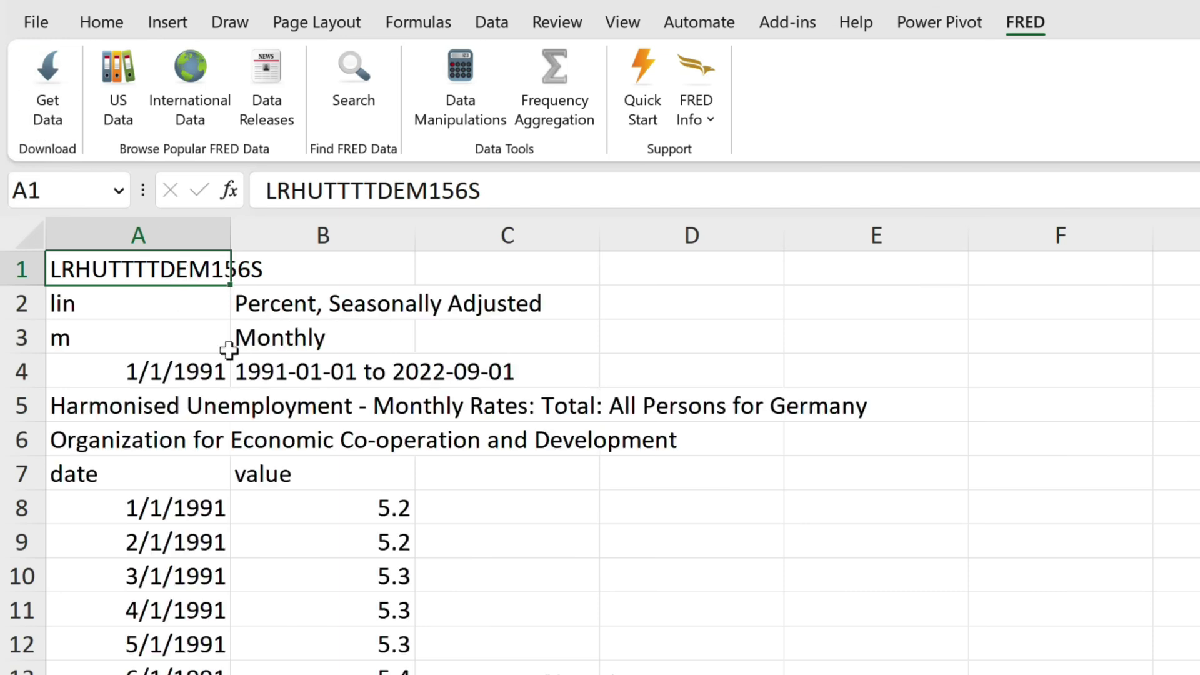
left_click(252, 382)
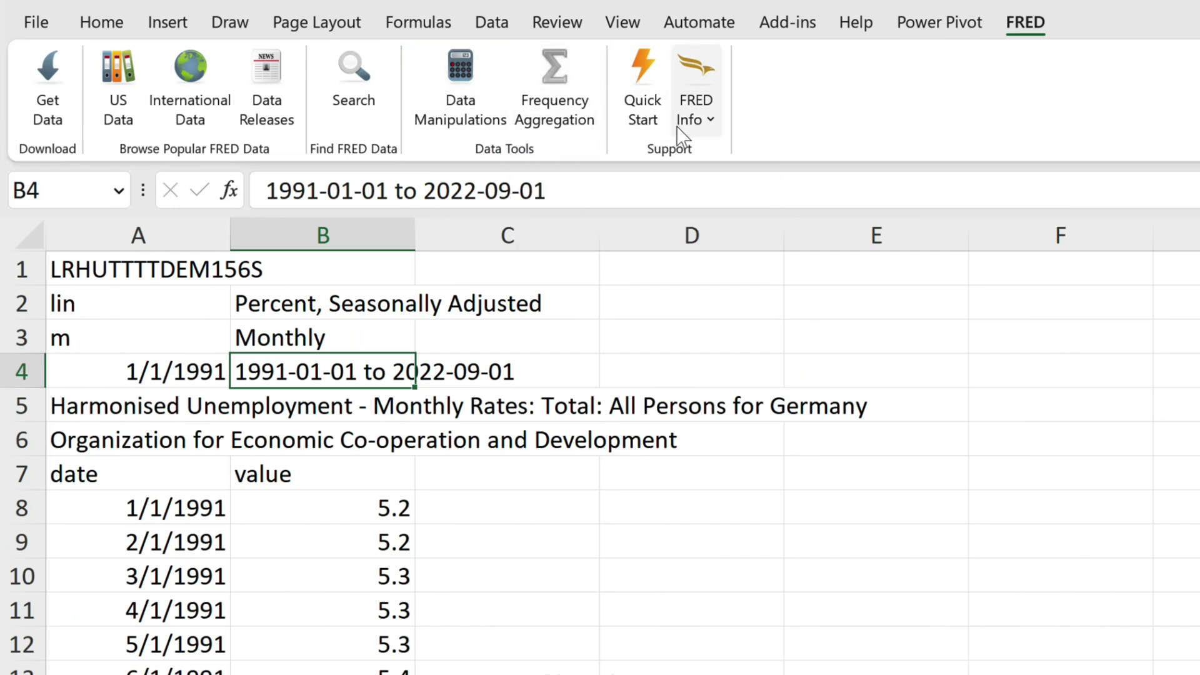
Step: Open the About FRED information and read through the legal terms page
left_click(695, 129)
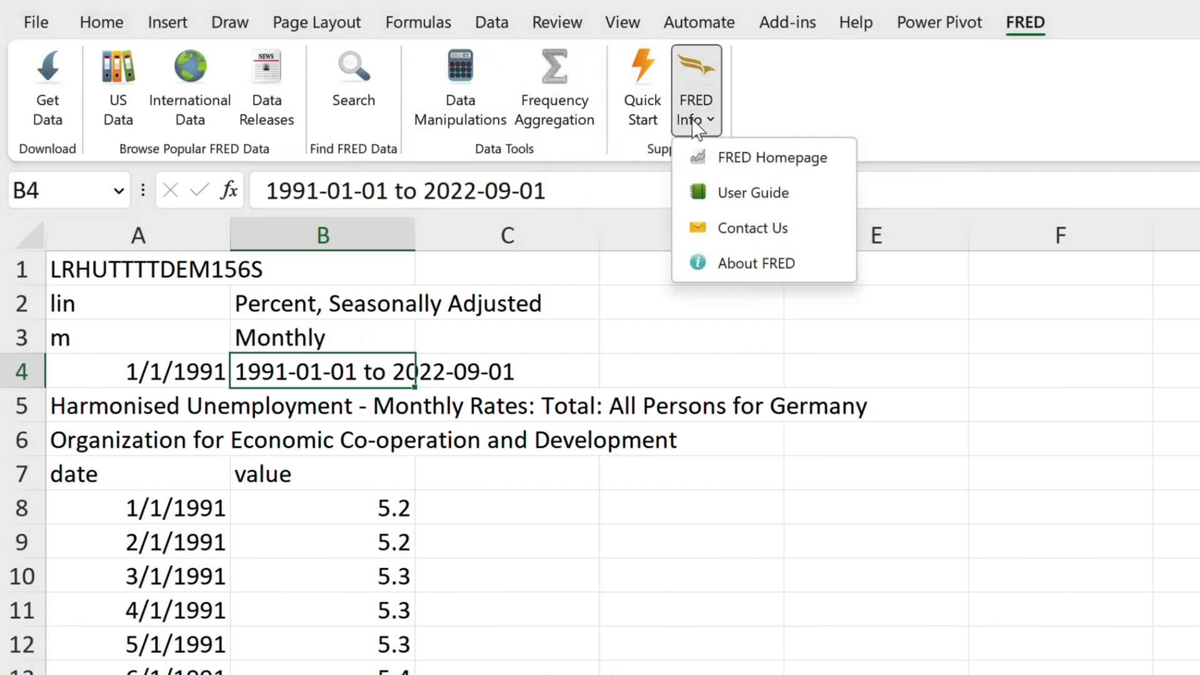
left_click(726, 261)
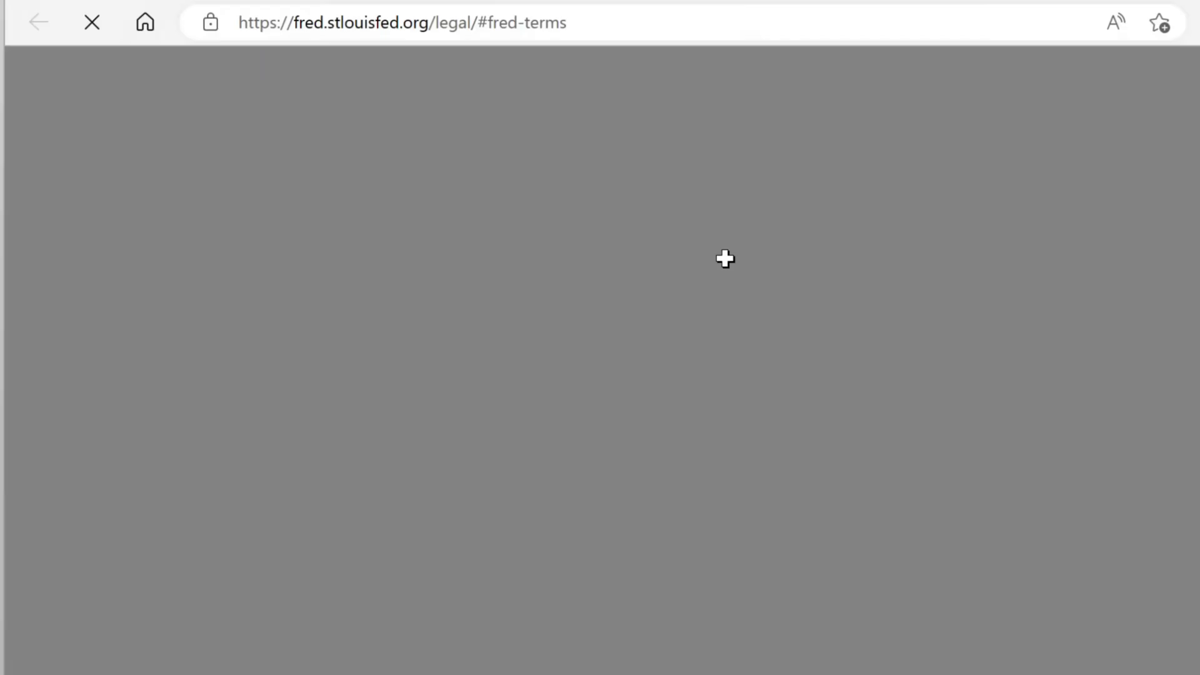
scroll(686, 371, "down", 10)
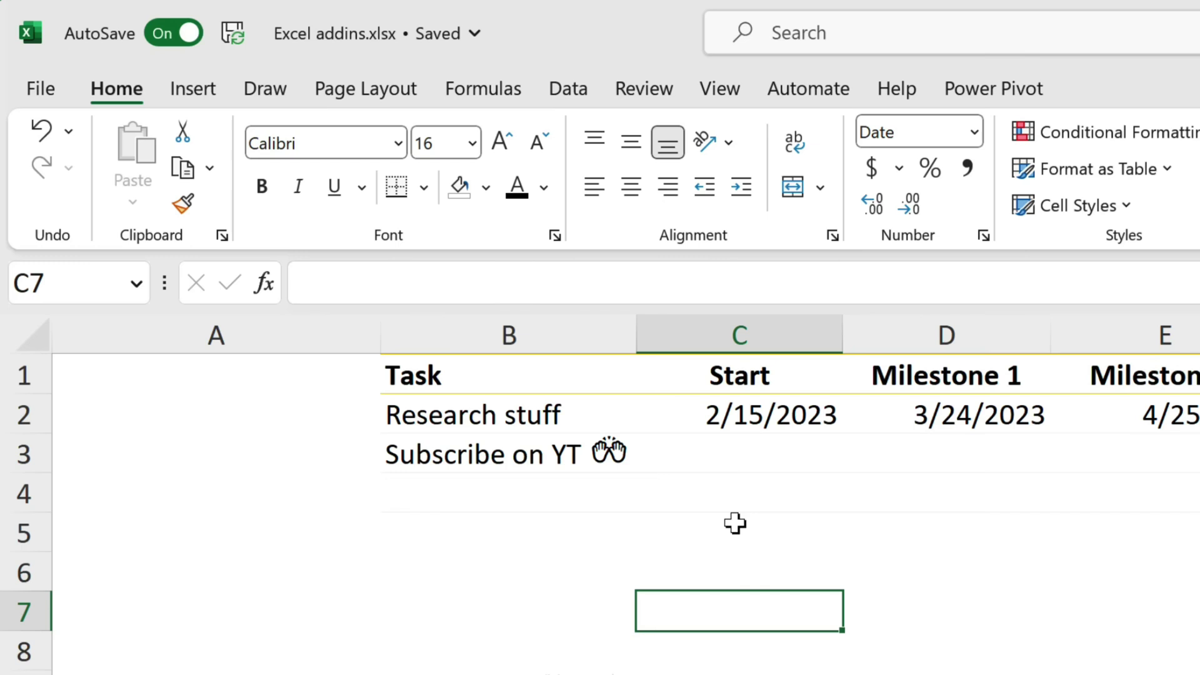
Step: Insert the Mini Calendar add-in by Vertex42 from the installed add-ins into the task schedule sheet
left_click(199, 92)
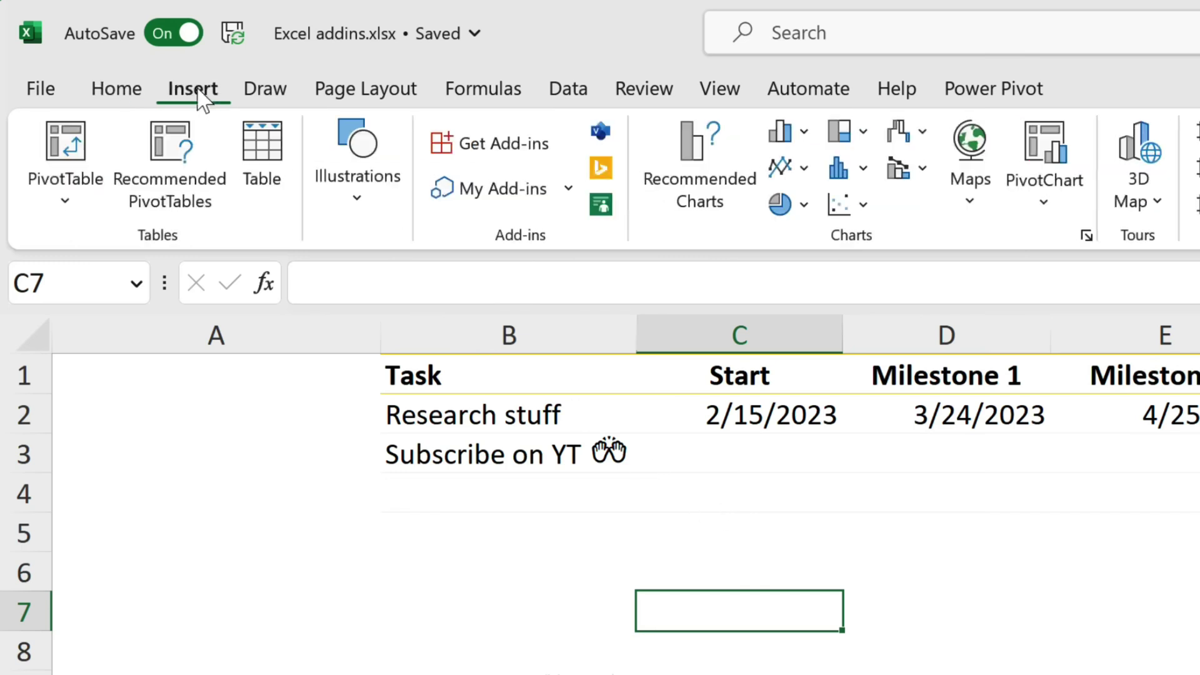
left_click(483, 190)
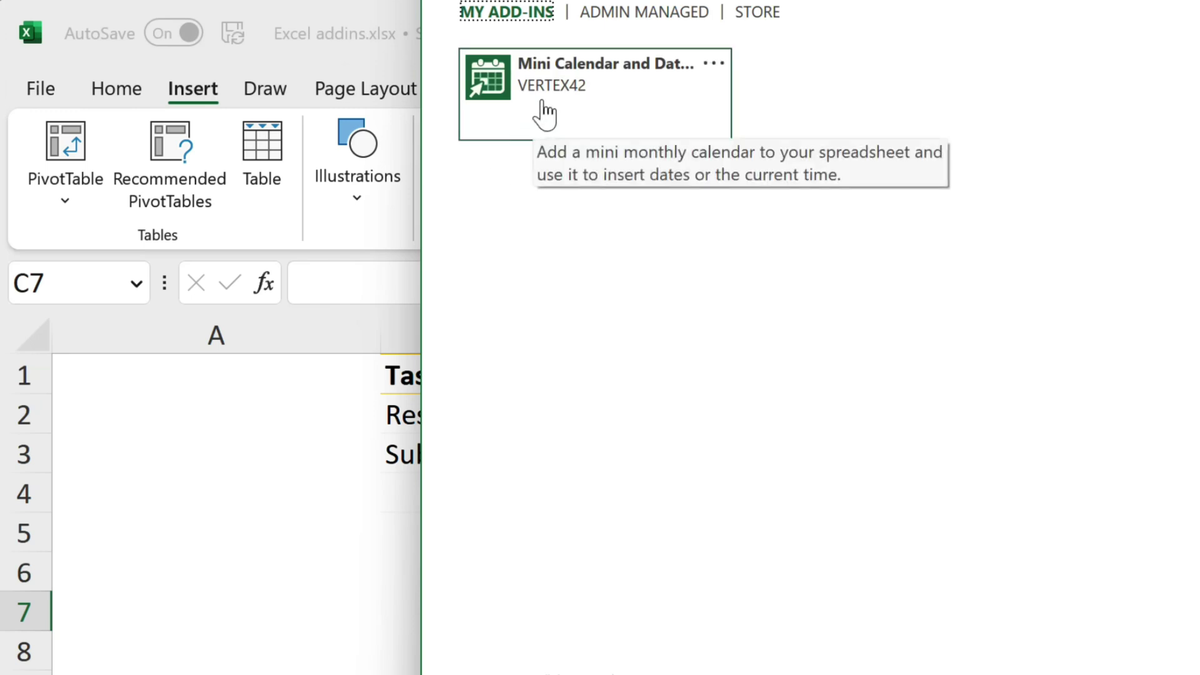
left_click(544, 96)
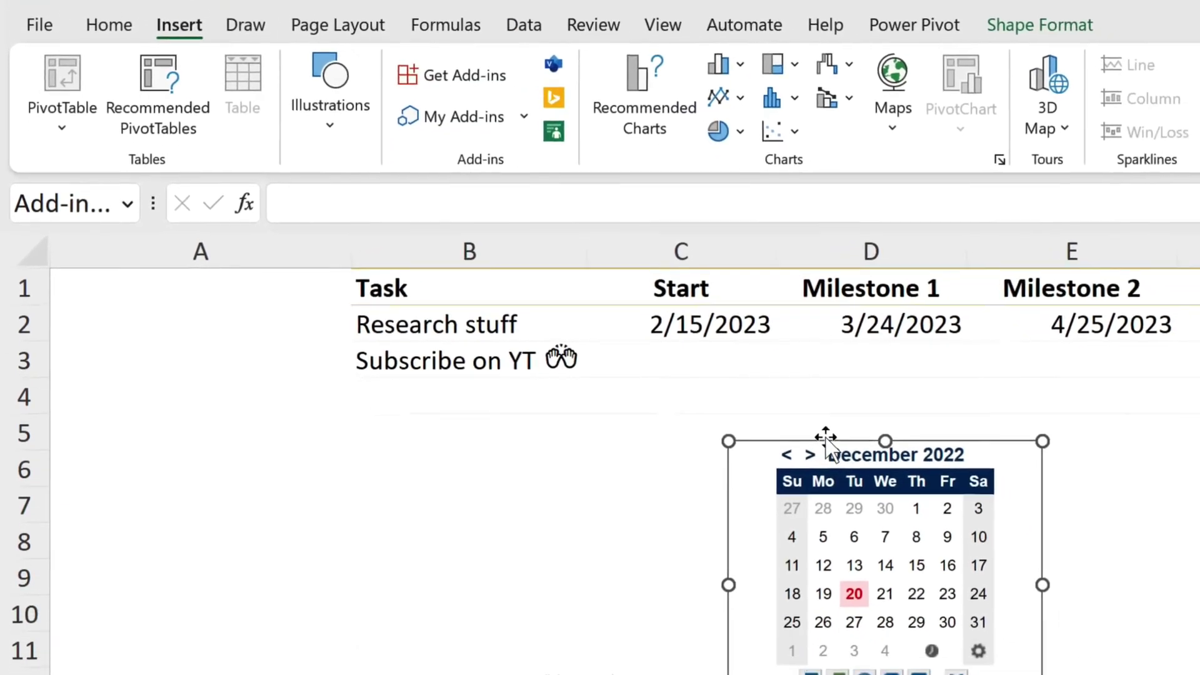
Step: Move the Mini Calendar into column A beside the task list and resize it to fit the column's width
left_click_drag(747, 424, 138, 297)
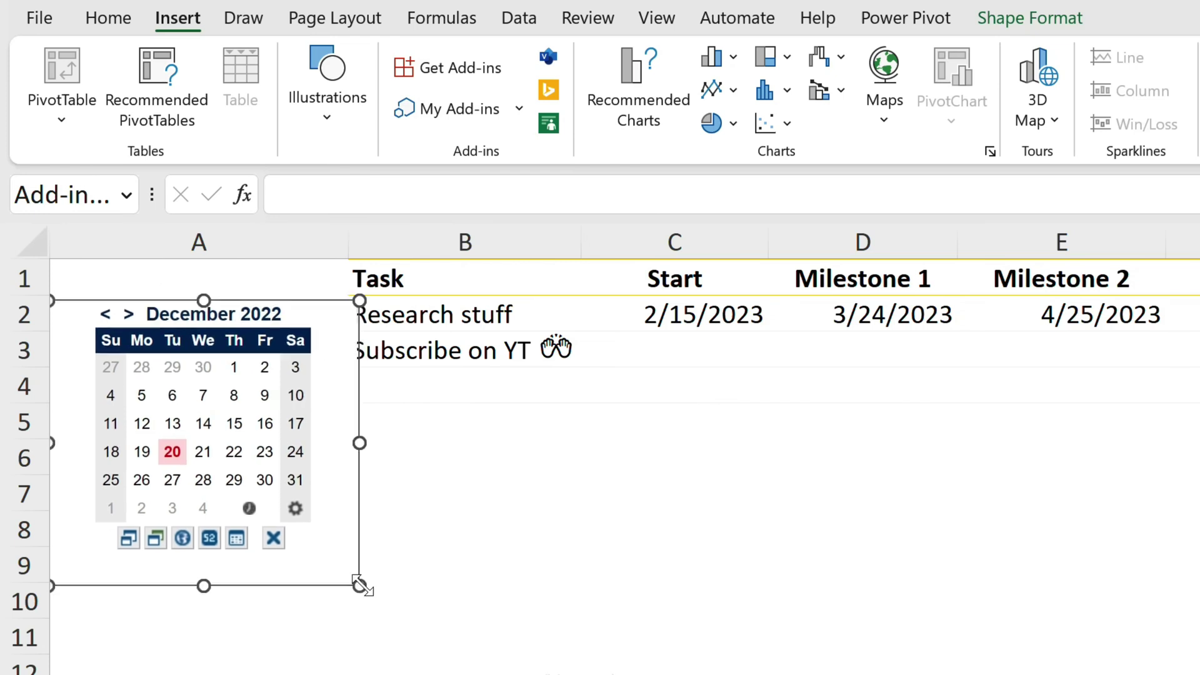
left_click_drag(324, 551, 323, 548)
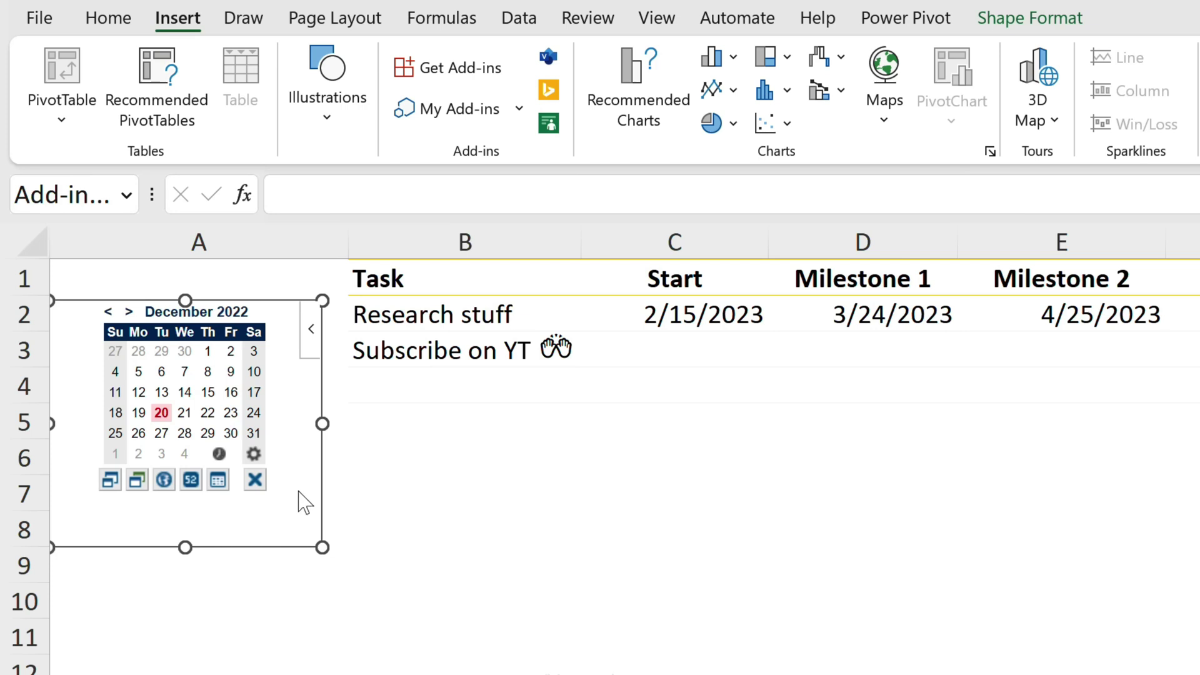
left_click_drag(323, 548, 326, 567)
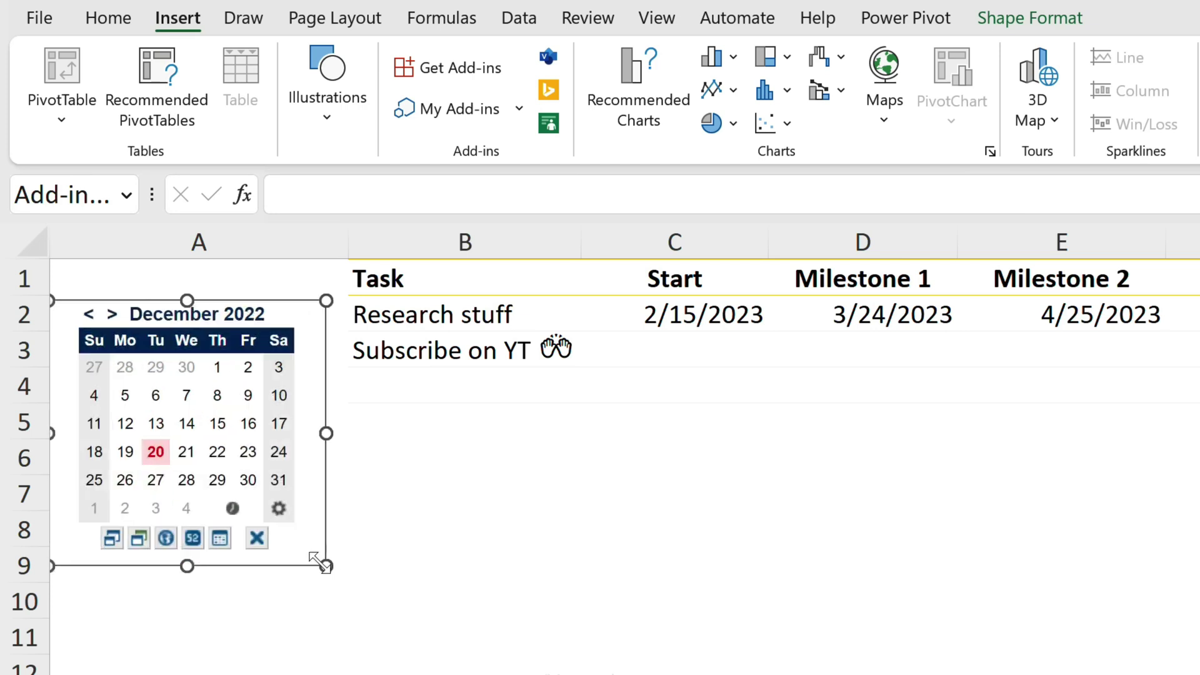
Step: Advance the calendar to January 2023 and enter 1/12/2023 as the start date in C3 for the second task
left_click(113, 314)
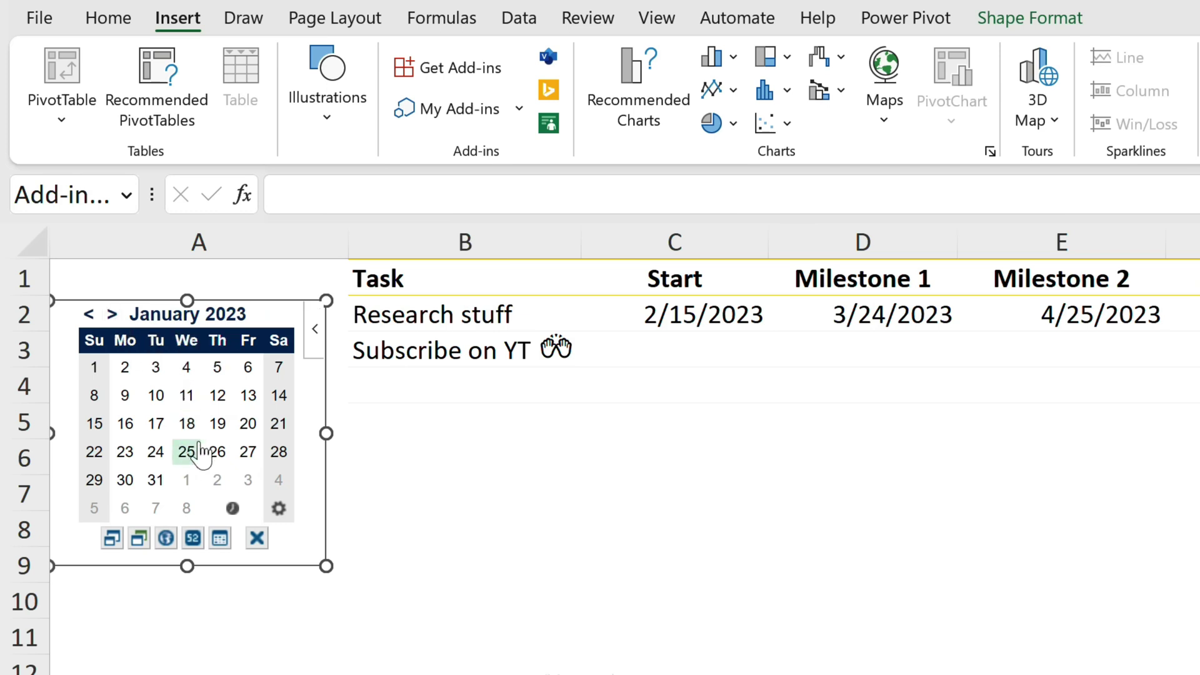
left_click(663, 357)
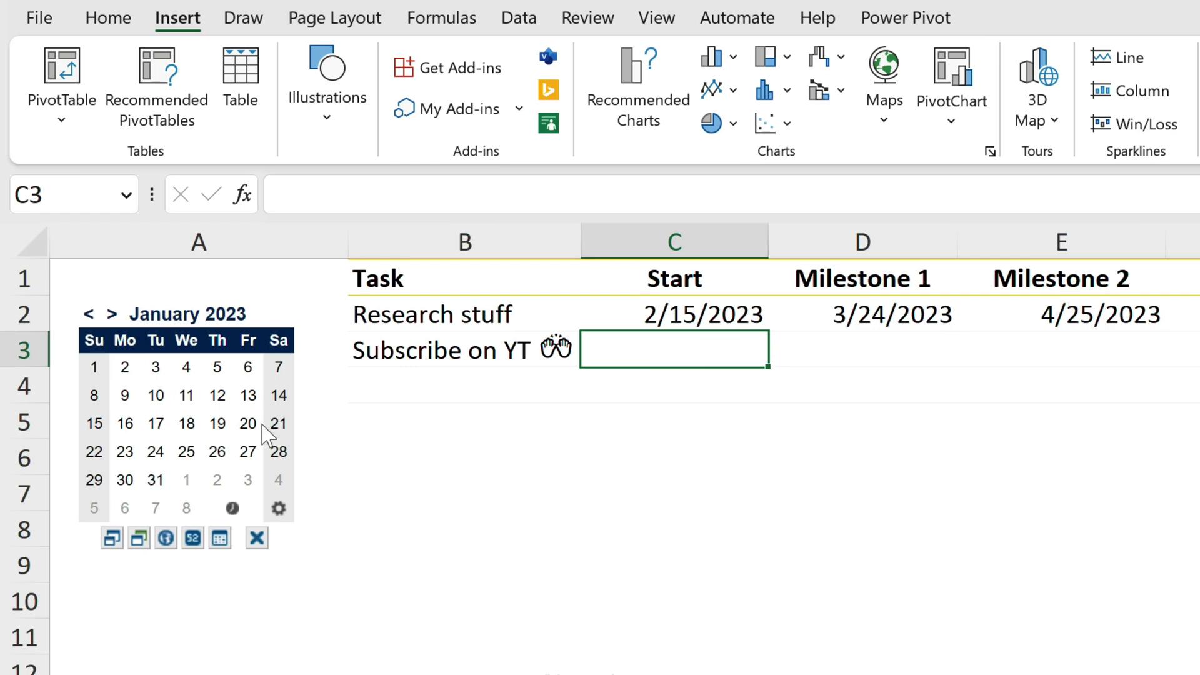
left_click(218, 398)
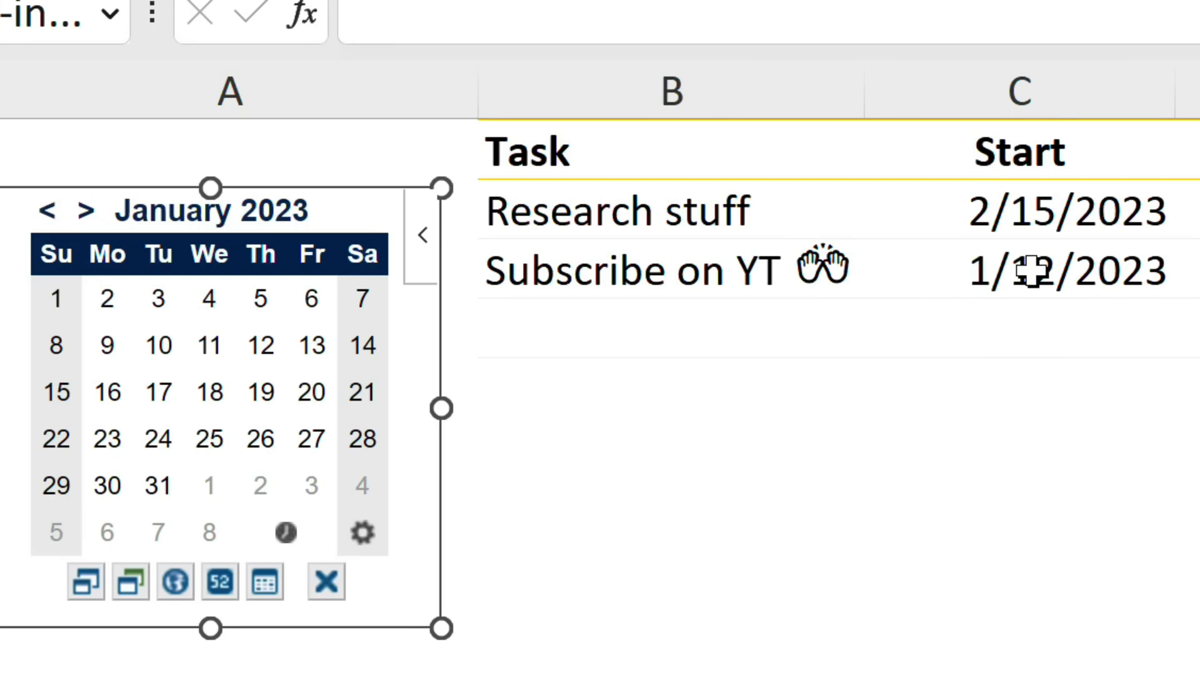
Step: Insert the current time in D3 with the Mini Calendar and overwrite it with 1/26/2023 from January's dates
left_click(1184, 279)
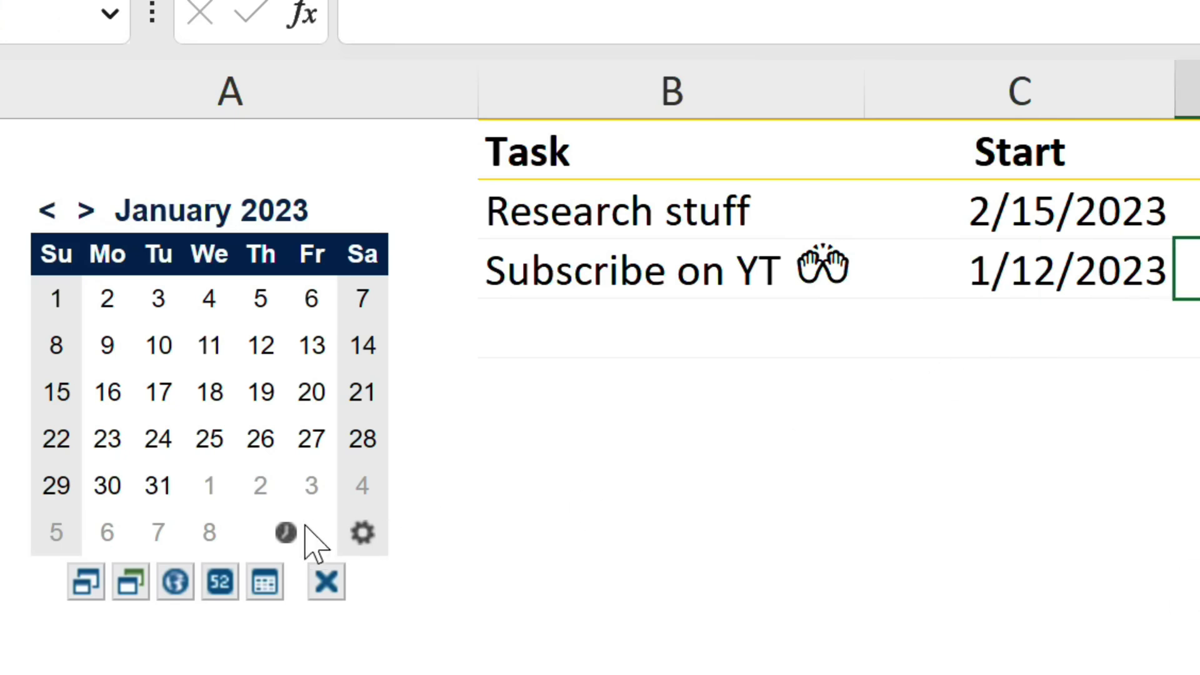
left_click(285, 531)
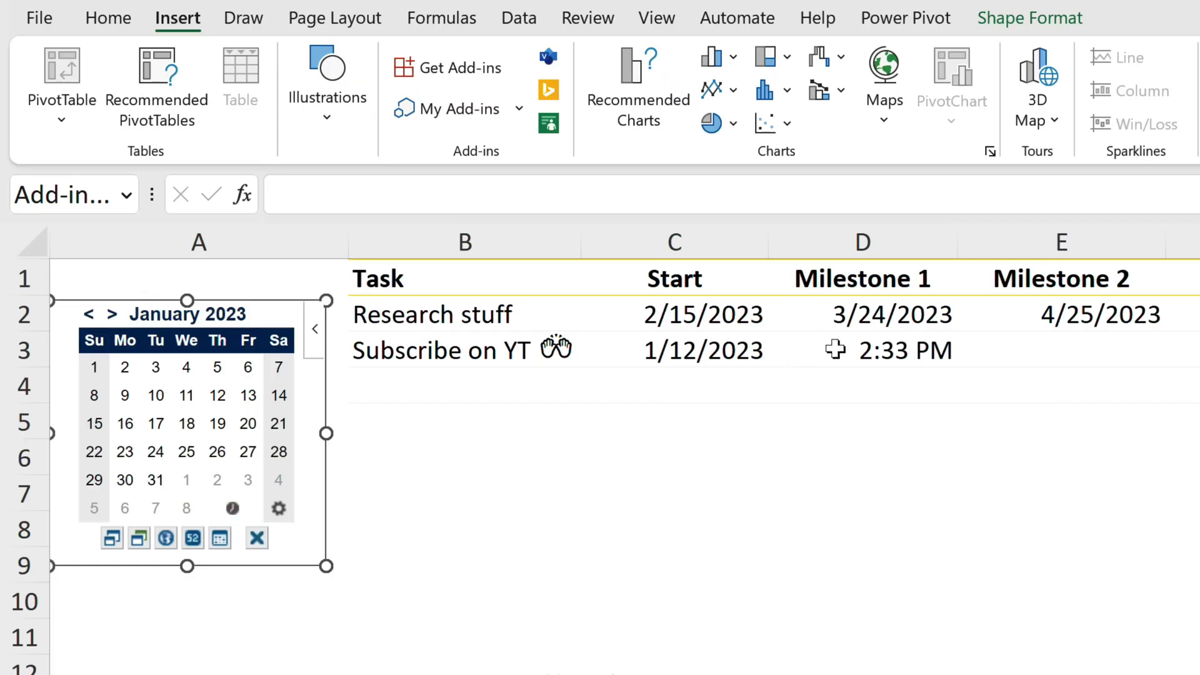
left_click(850, 354)
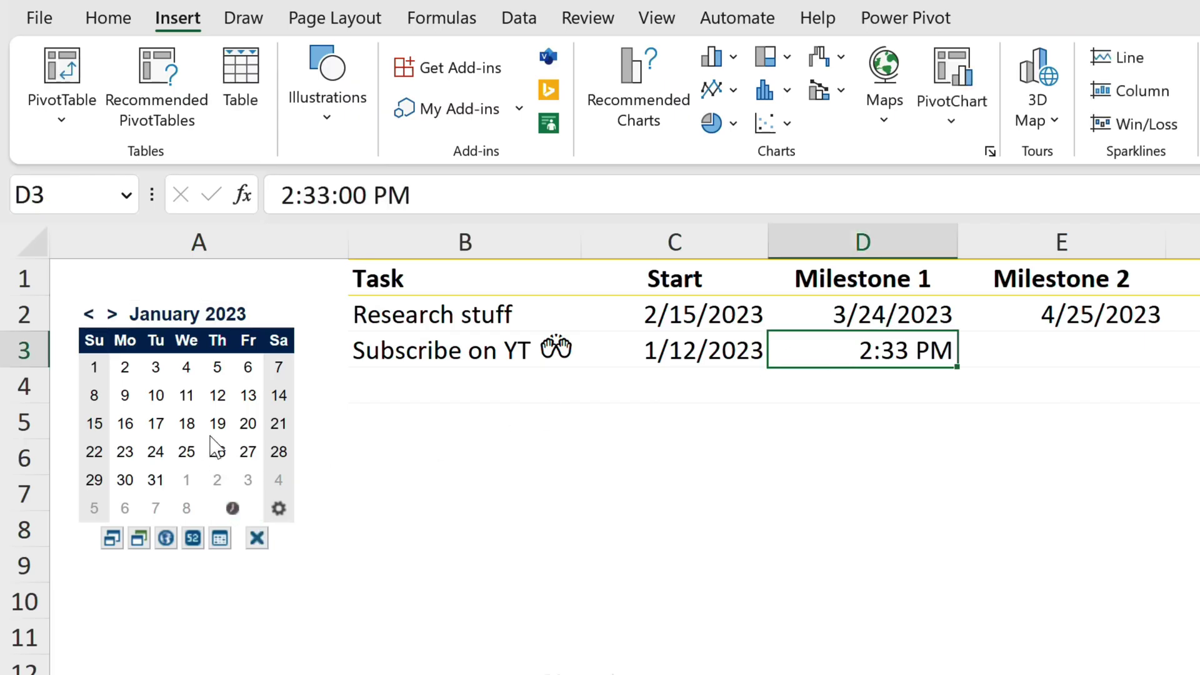
left_click(218, 452)
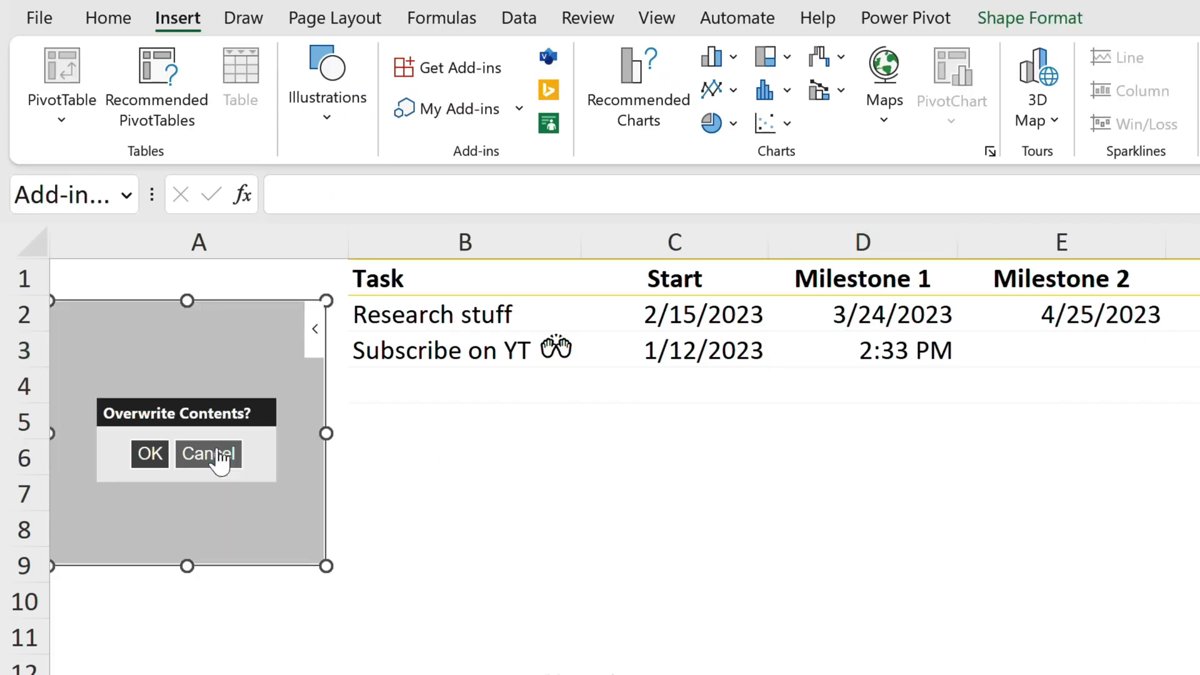
left_click(150, 456)
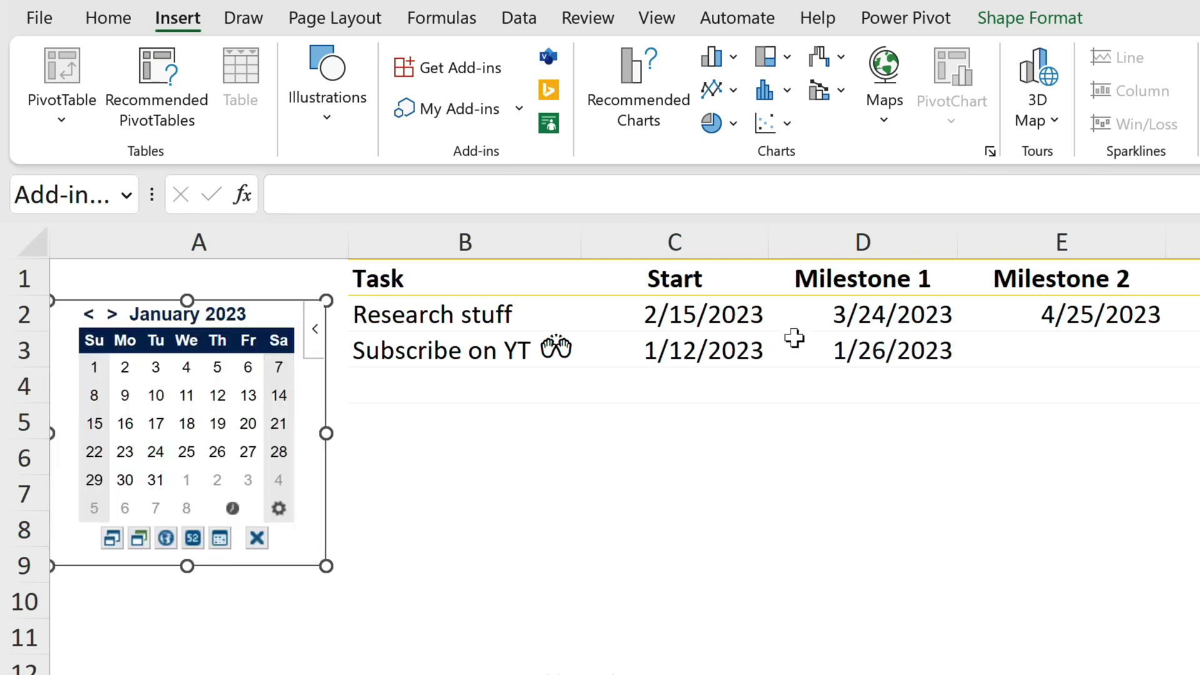
Step: Set the Mini Calendar to the ISO calendar system and show its week numbers
left_click(281, 509)
left_click(280, 509)
left_click(166, 539)
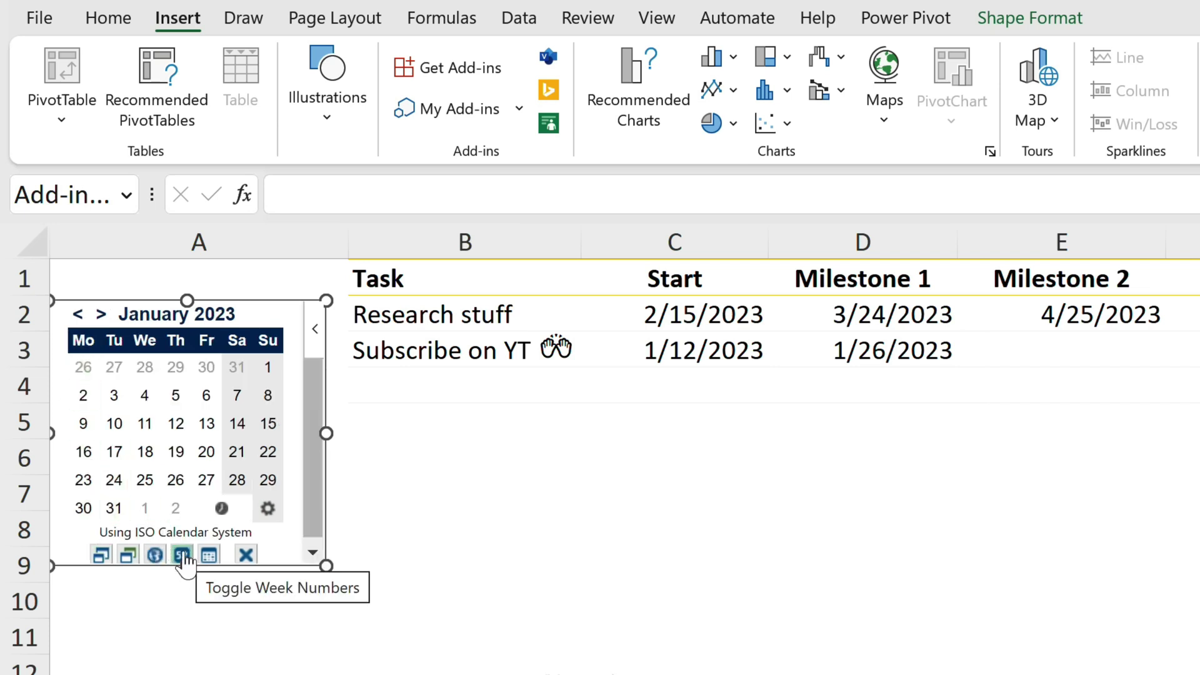
left_click(181, 554)
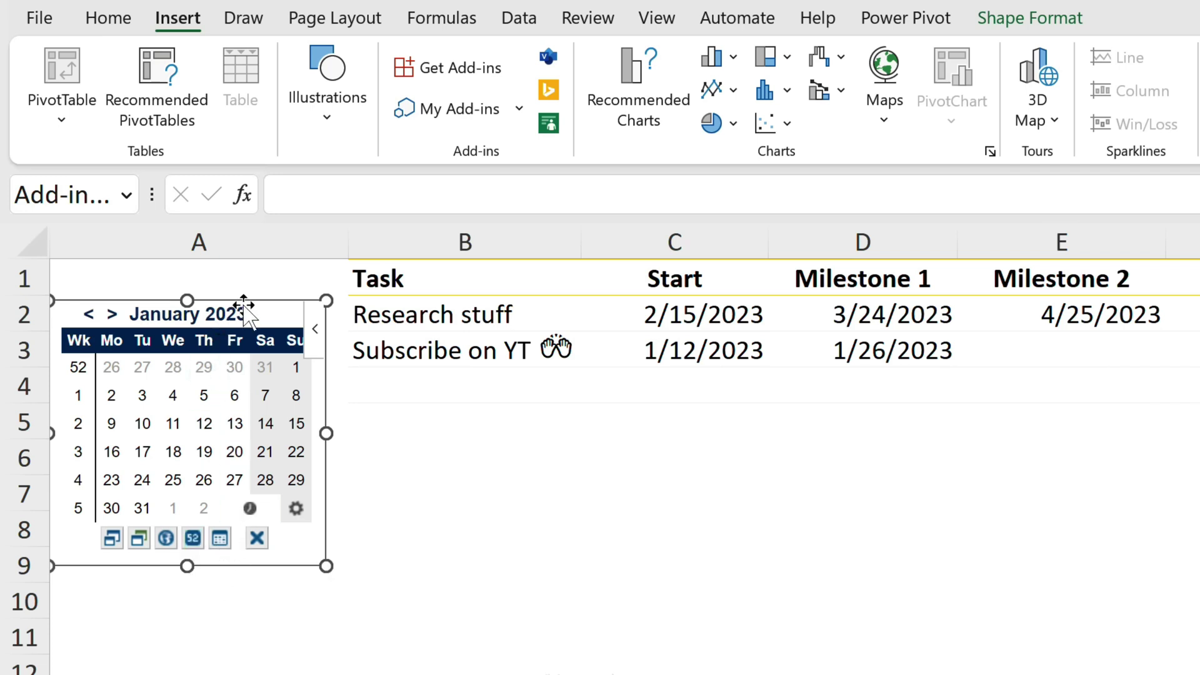
left_click(619, 484)
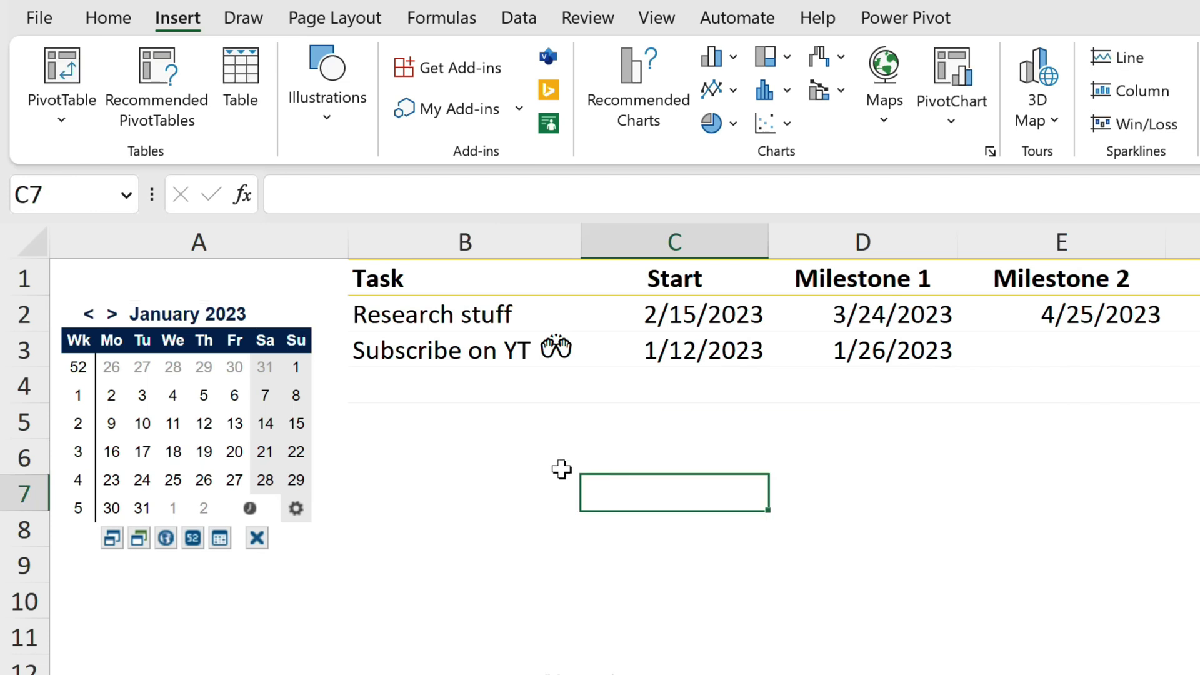
left_click(295, 291)
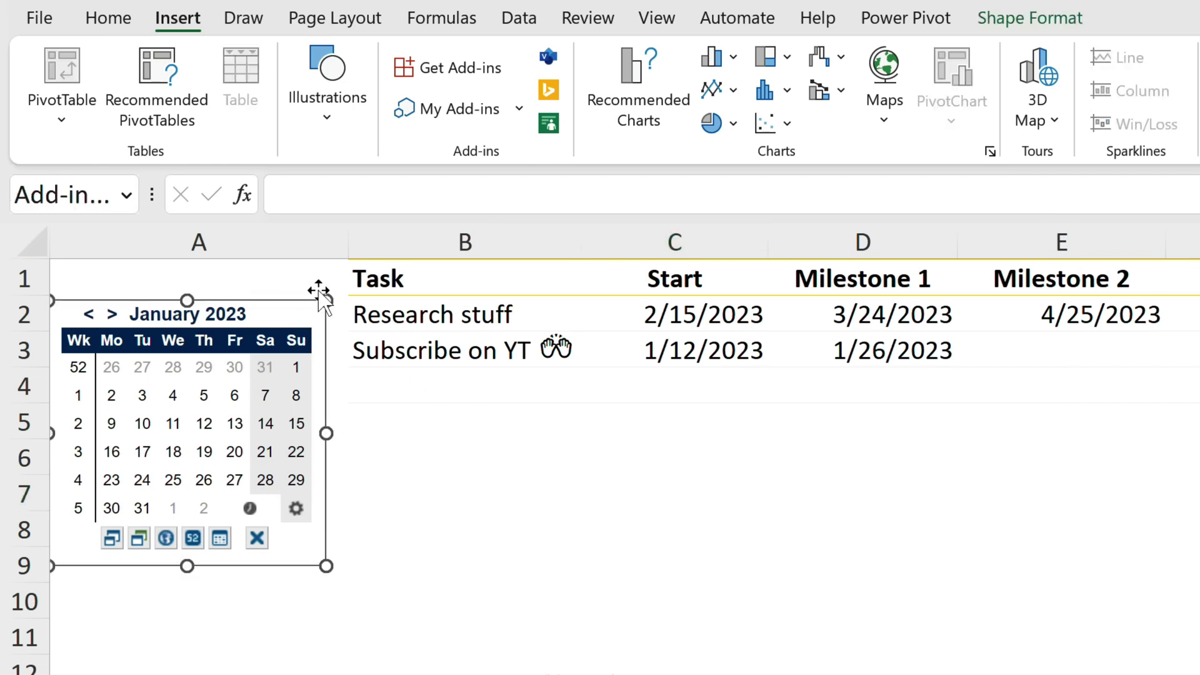
Step: Move across row 2 through the milestone columns and back to A2 to examine how wide the schedule is
left_click(537, 316)
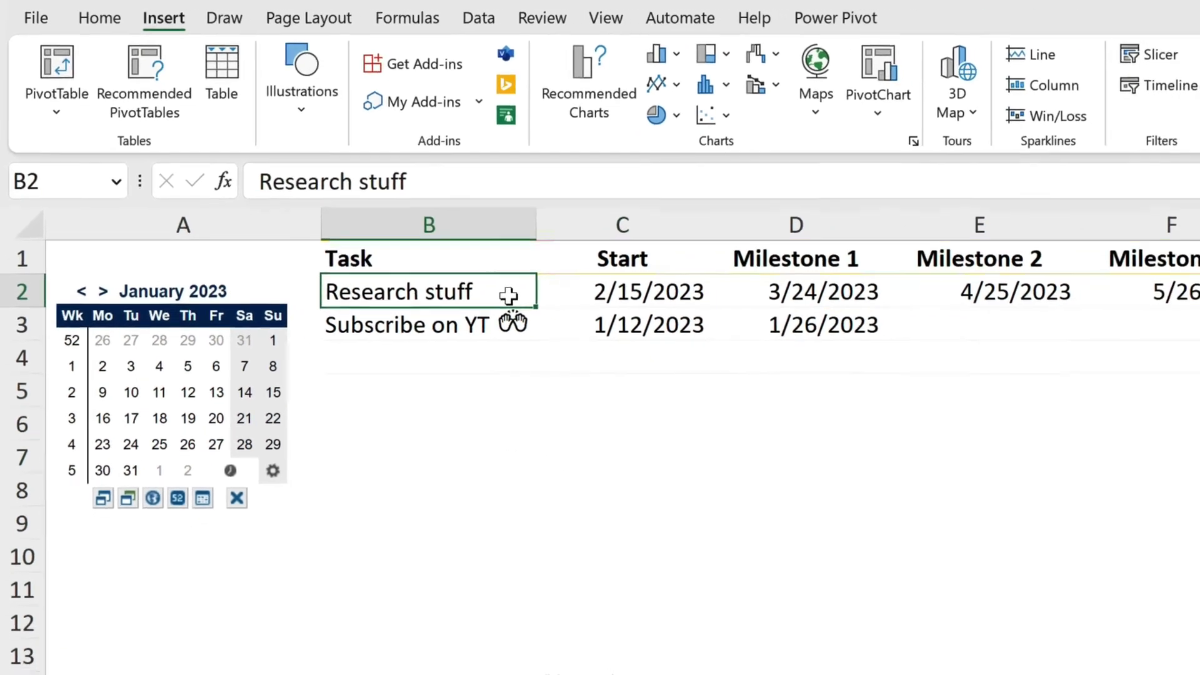
key("Right")
key("Right")
key("Right")
key("Right")
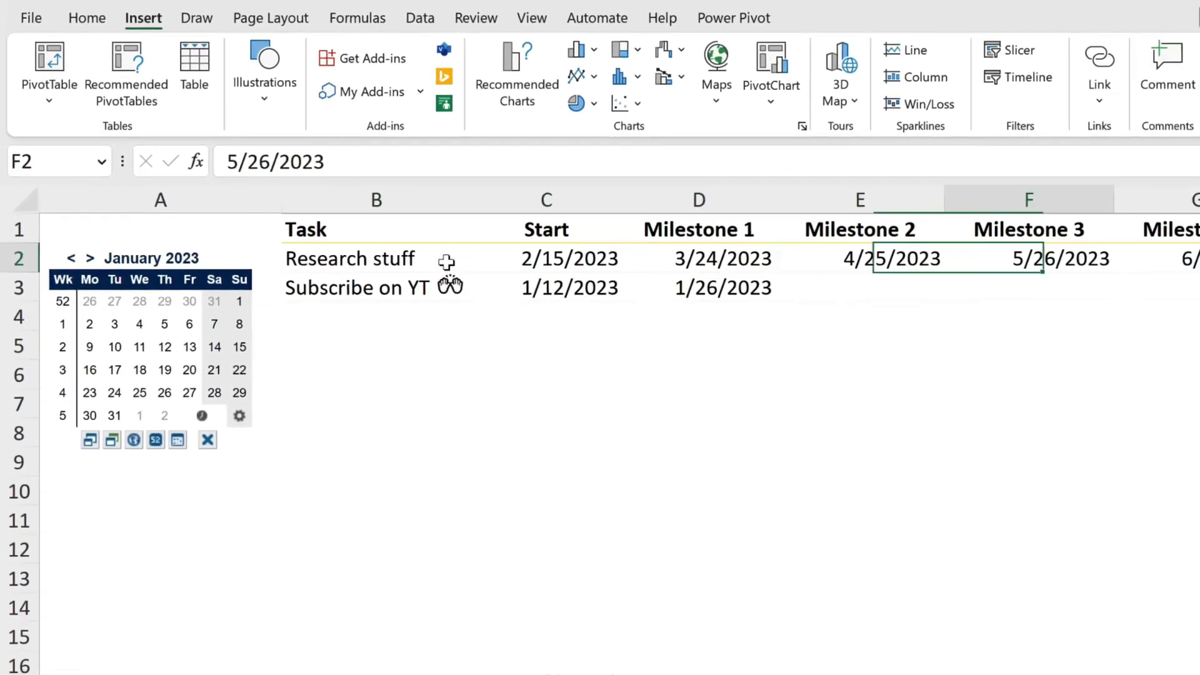
key("Right")
key("Right")
key("Right")
key("Left")
key("Right")
key("Left")
key("Left")
key("Left")
key("Left")
key("Left")
key("Left")
key("Left")
key("Left")
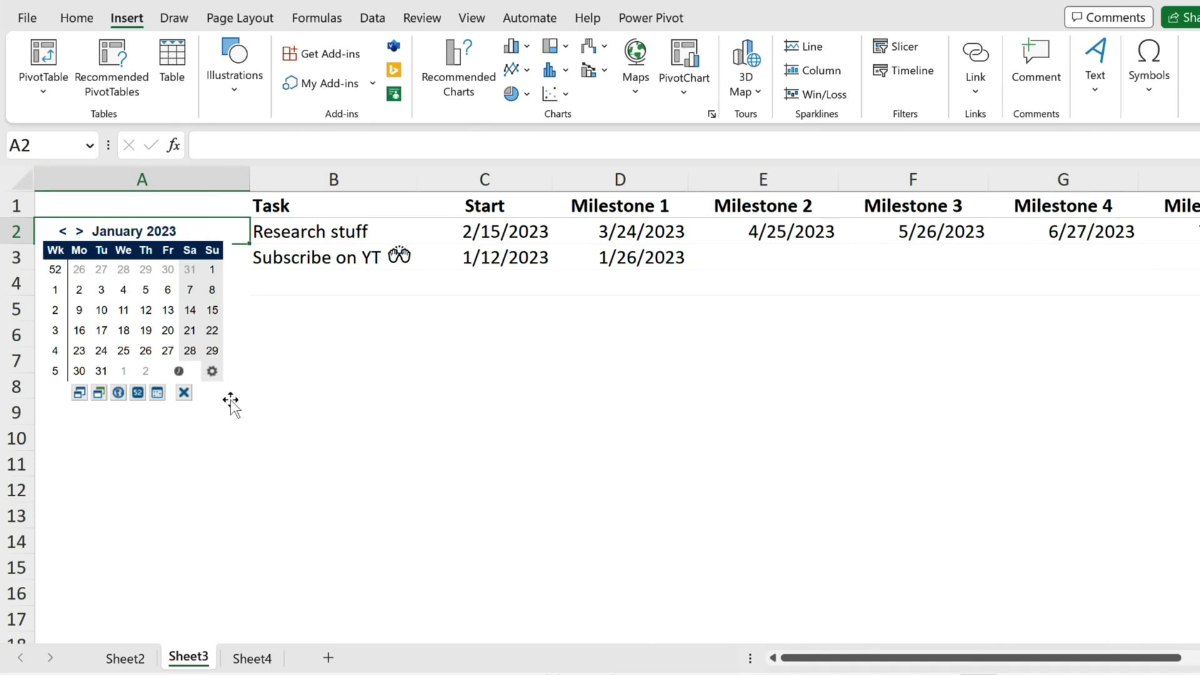
Step: Freeze the first column of the sheet so the calendar stays in view
left_click(464, 28)
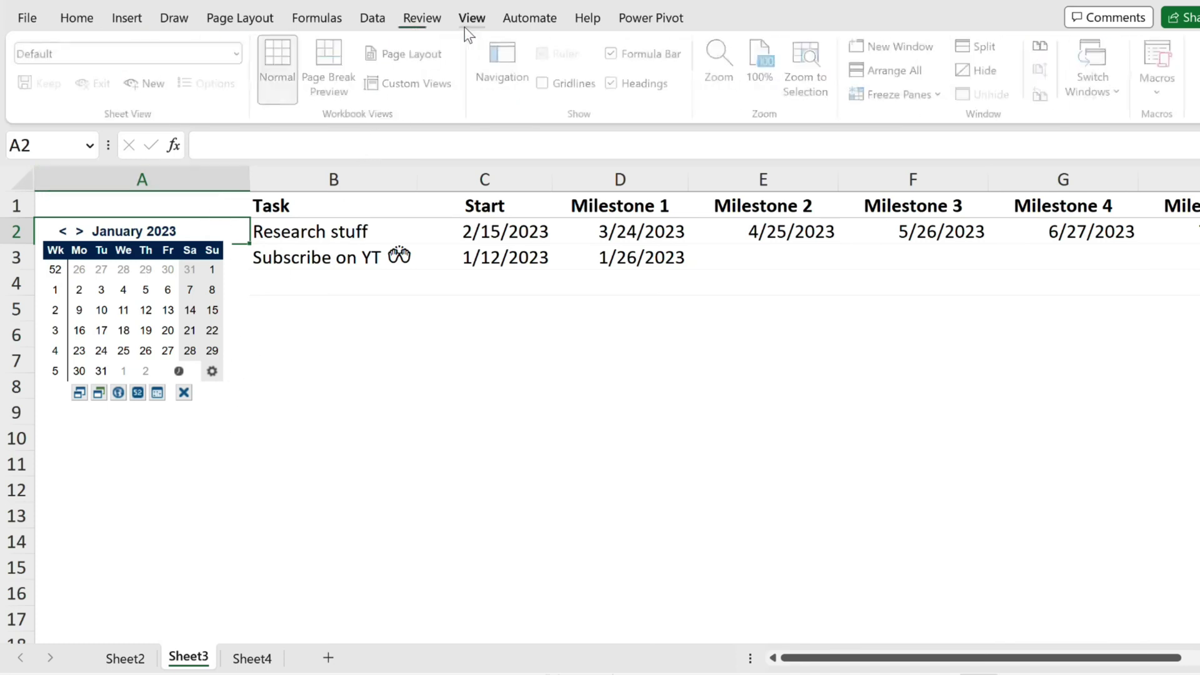
left_click(861, 94)
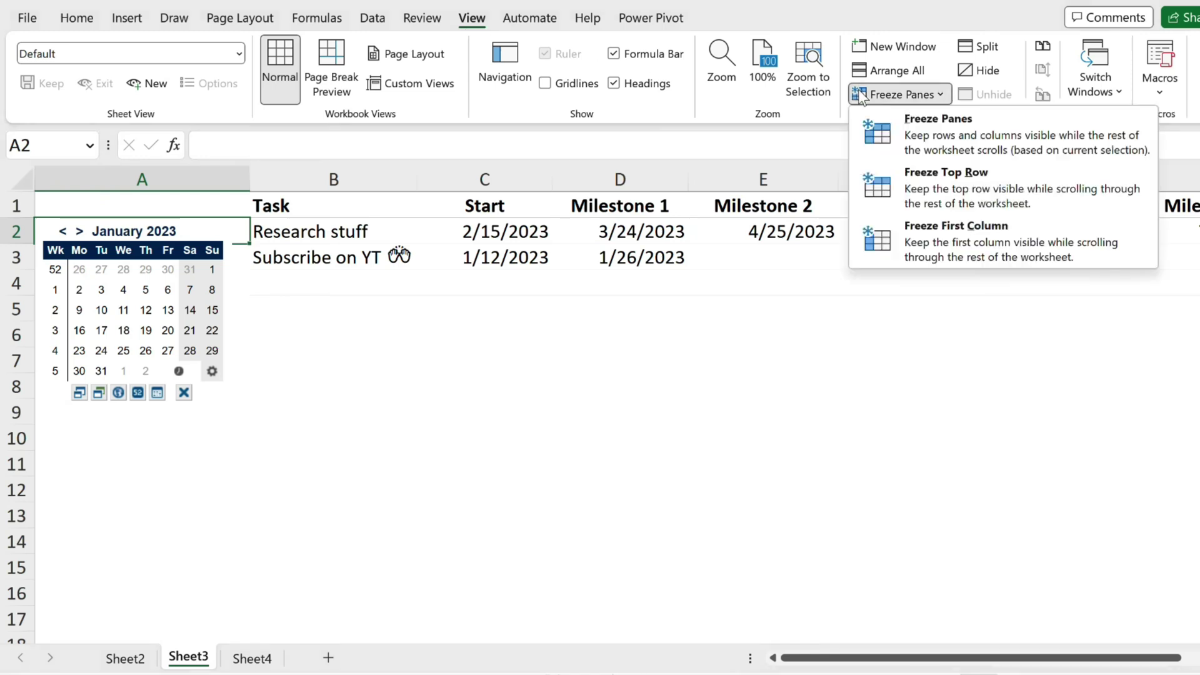
left_click(942, 245)
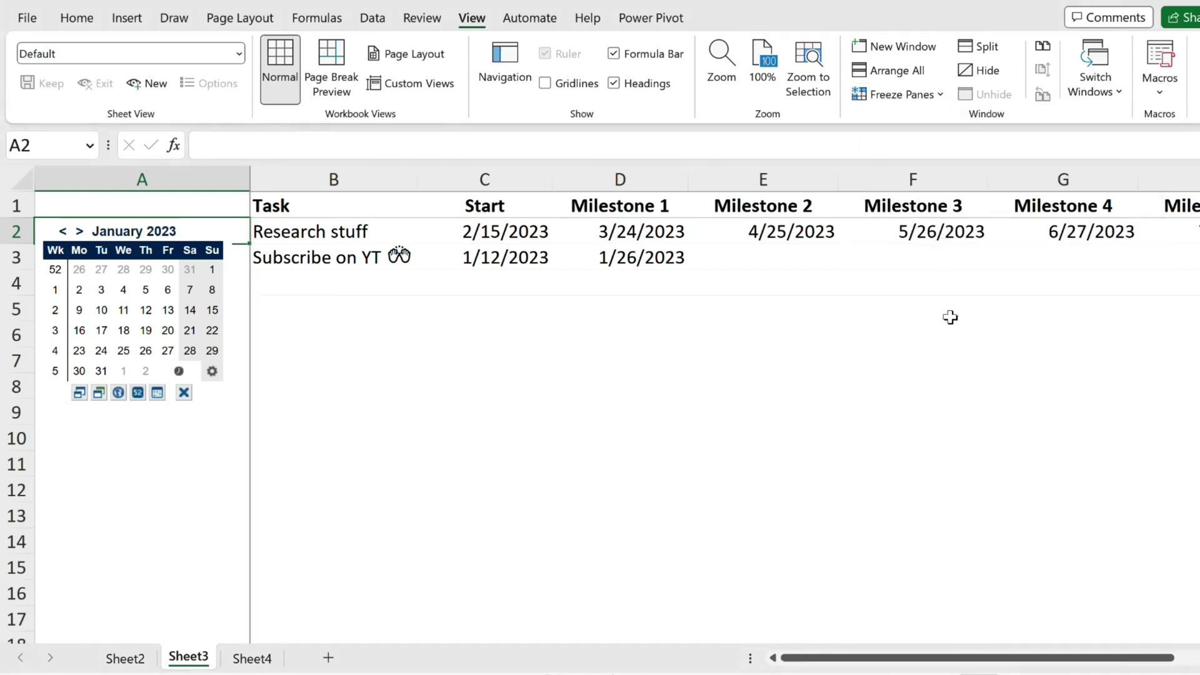
Step: Enter 1/20/2023 from the calendar as the second task's Milestone 4 date in G3
key("Right")
key("Right")
key("Right")
key("Right")
key("Right")
key("Right")
key("Right")
key("Right")
key("Right")
key("Right")
key("Right")
key("Right")
key("Right")
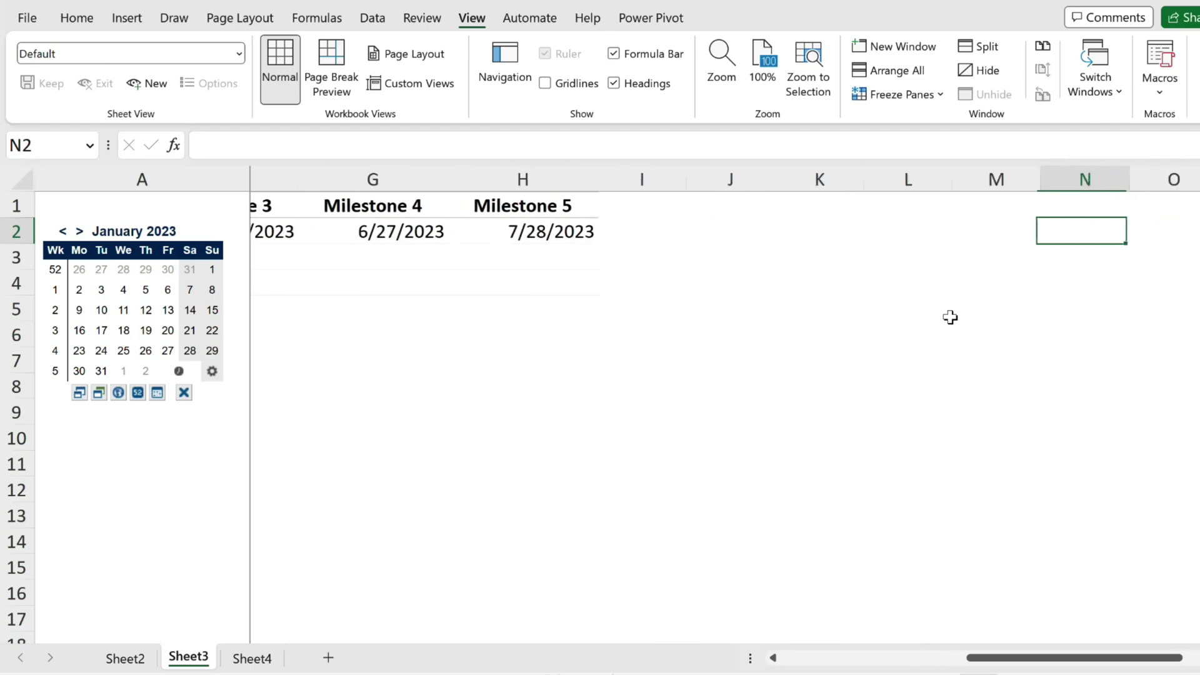
key("Right")
left_click(298, 249)
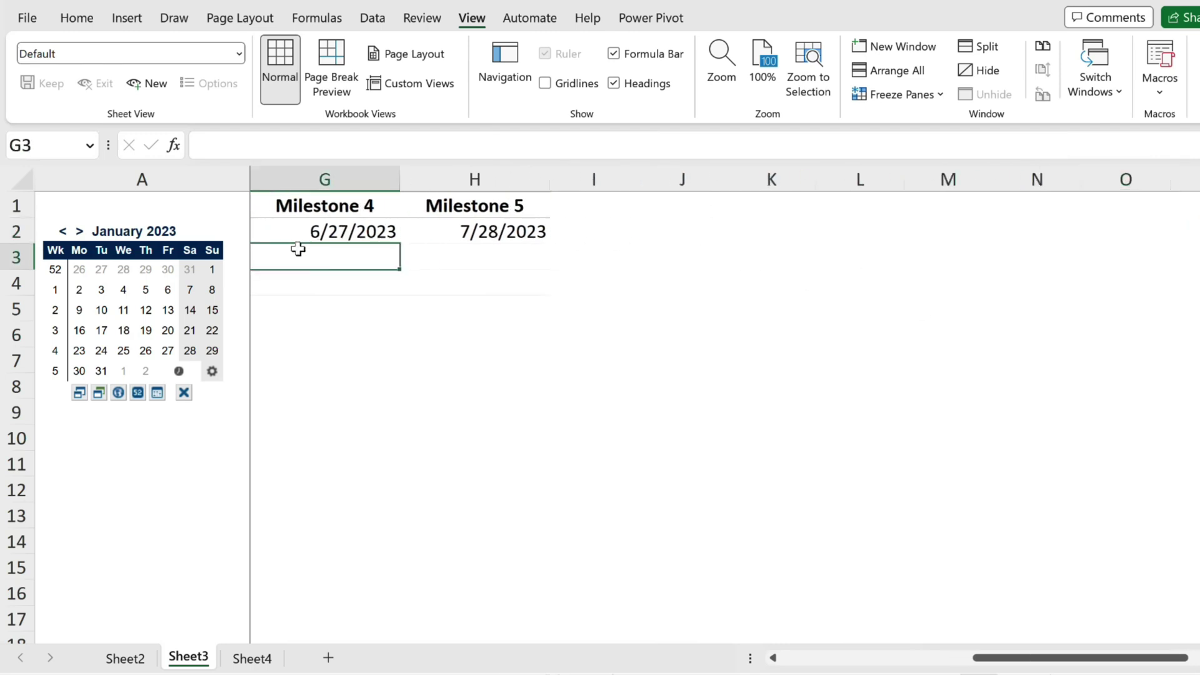
left_click(167, 330)
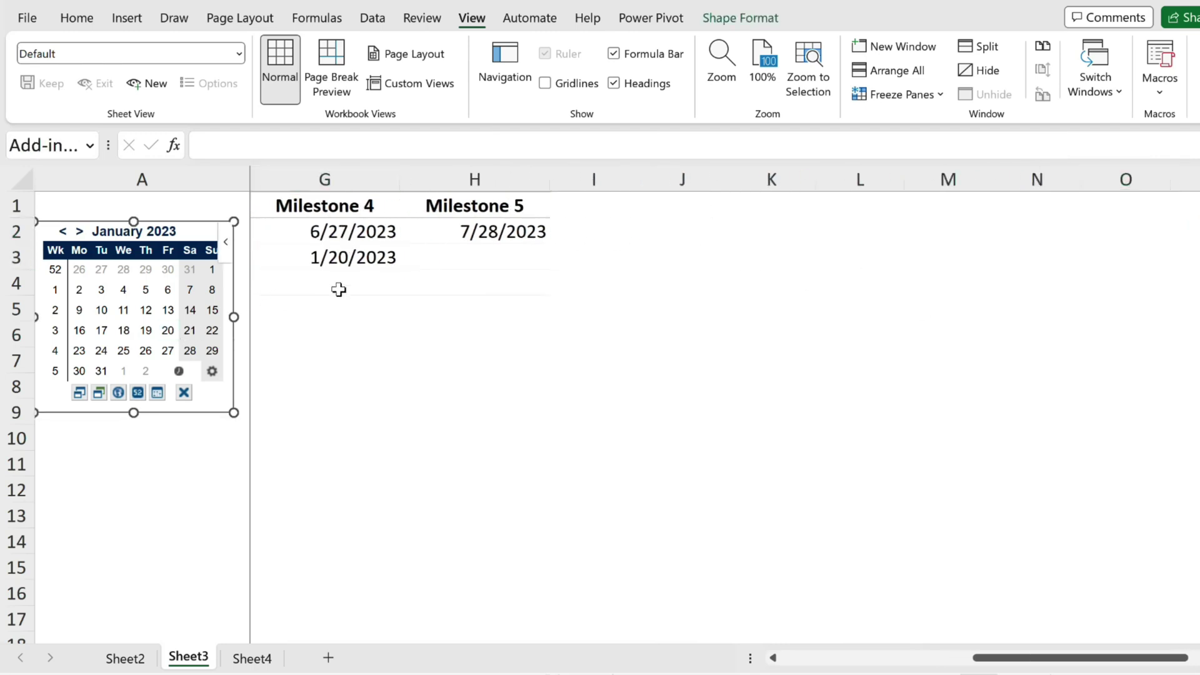
Step: Delete the Mini Calendar add-in from the worksheet
left_click(225, 242)
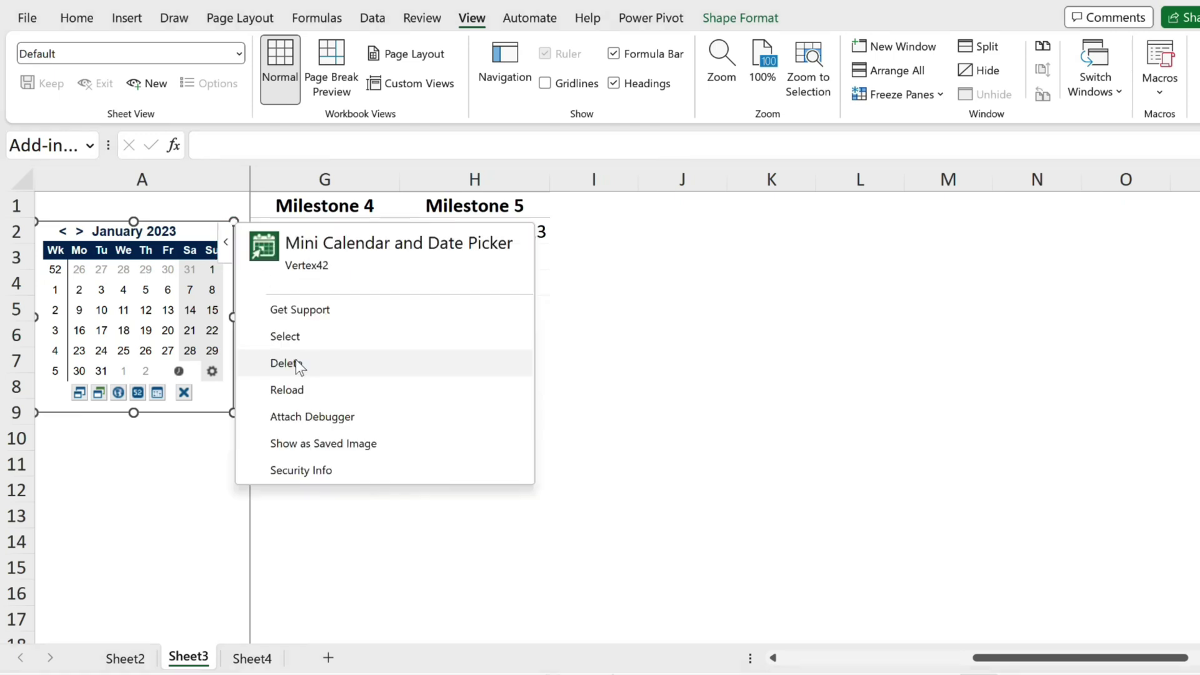
left_click(295, 363)
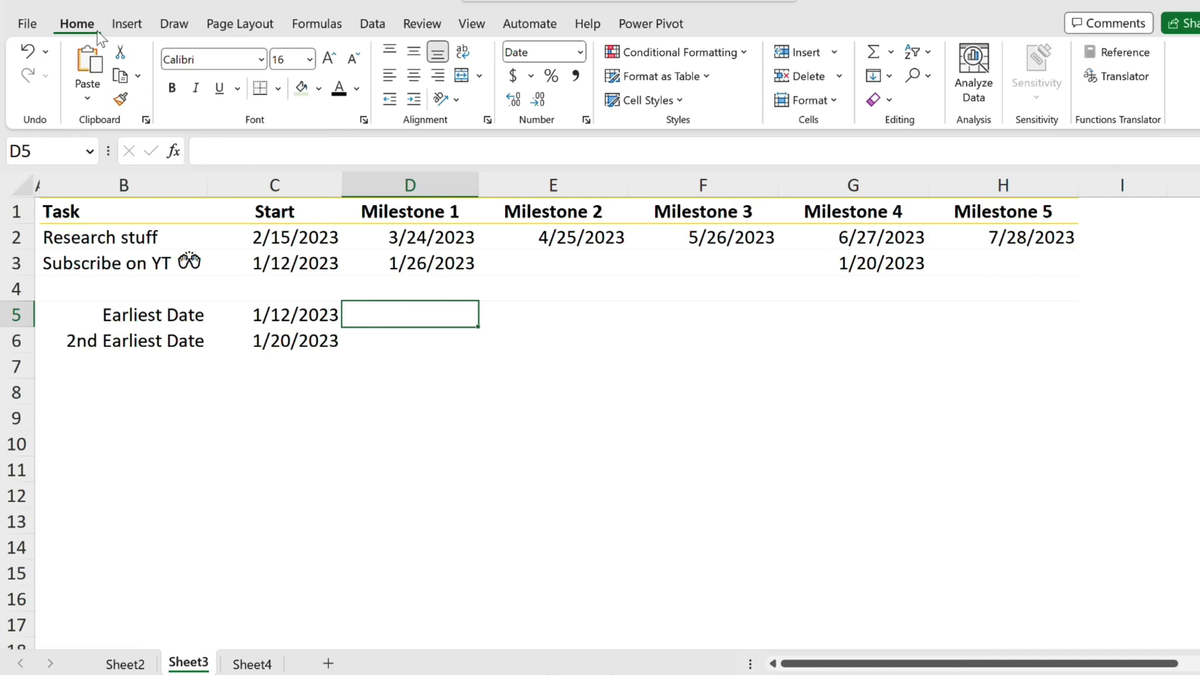
Step: Open the Functions Translator add-in and review its usage languages in the preferences, from English to German
left_click(1110, 80)
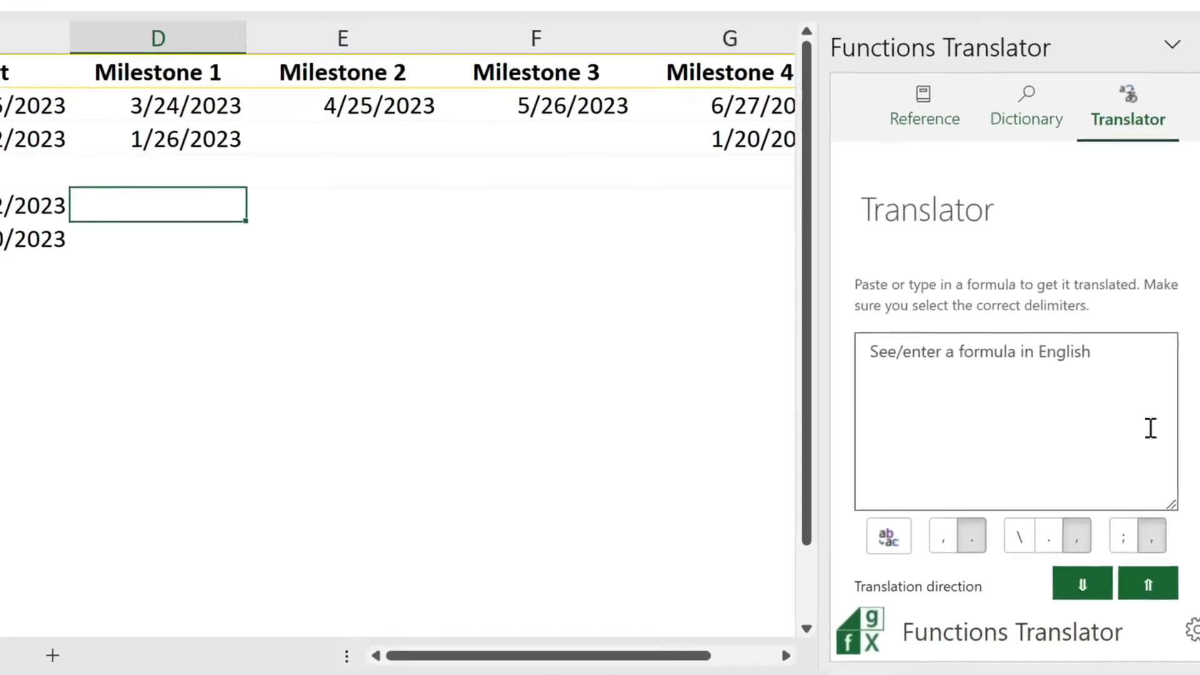
left_click(1188, 627)
left_click(898, 257)
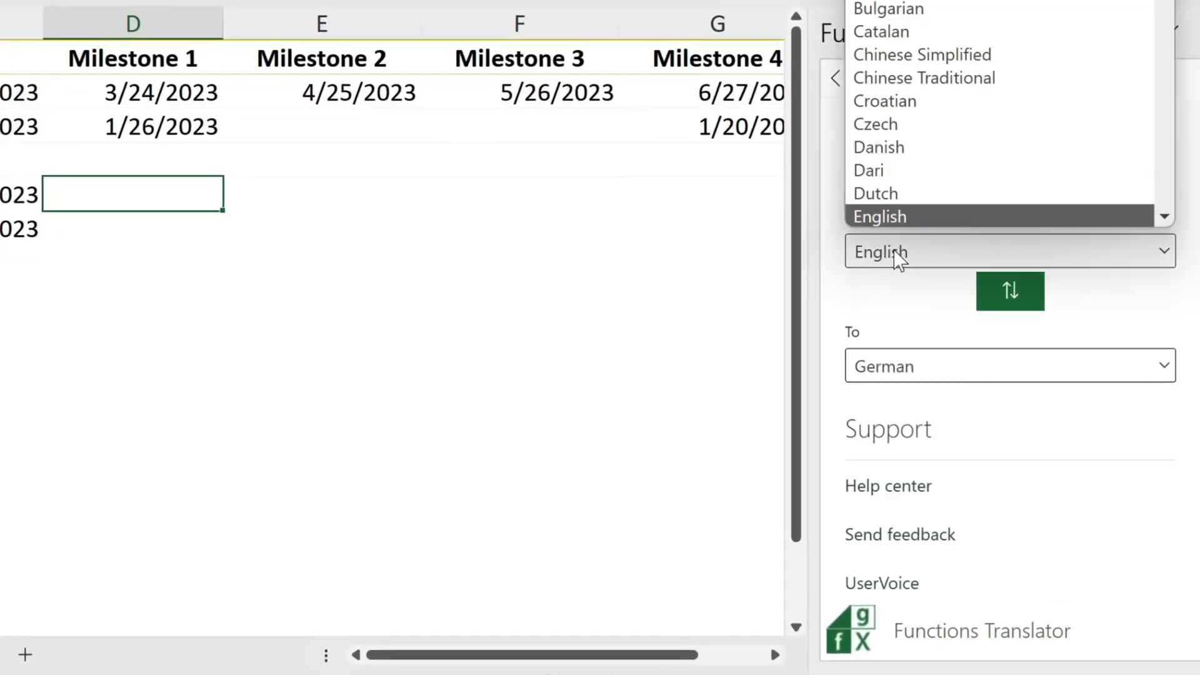
left_click(897, 257)
left_click(904, 370)
left_click(902, 369)
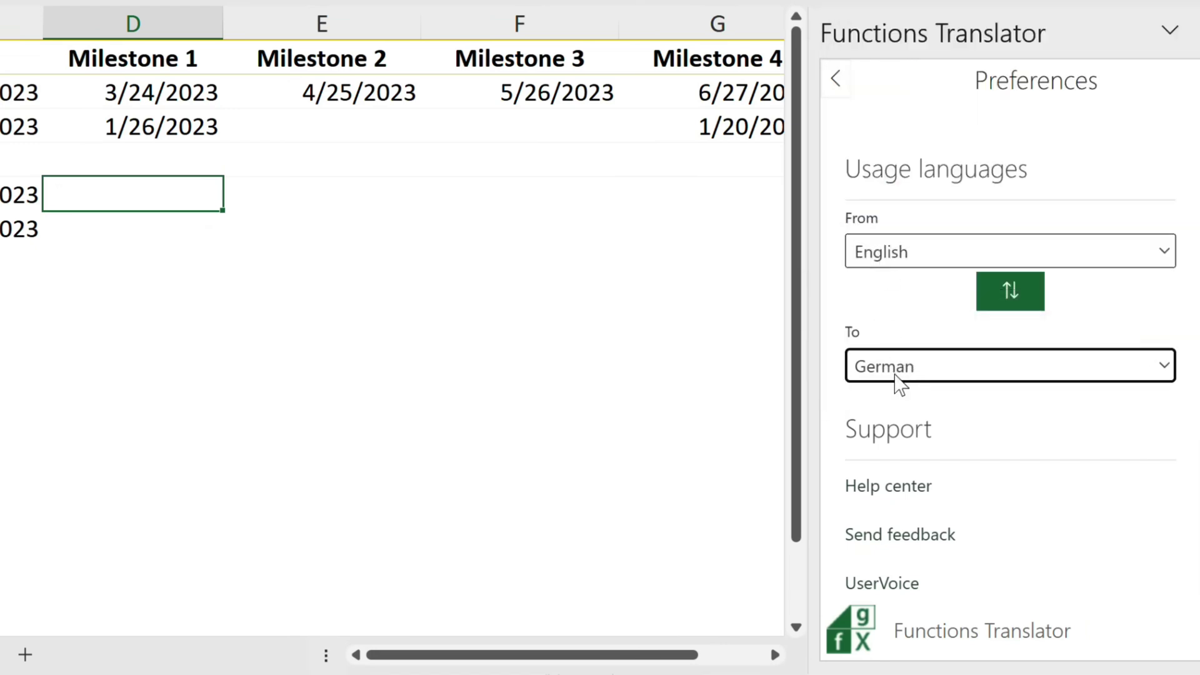
left_click(836, 80)
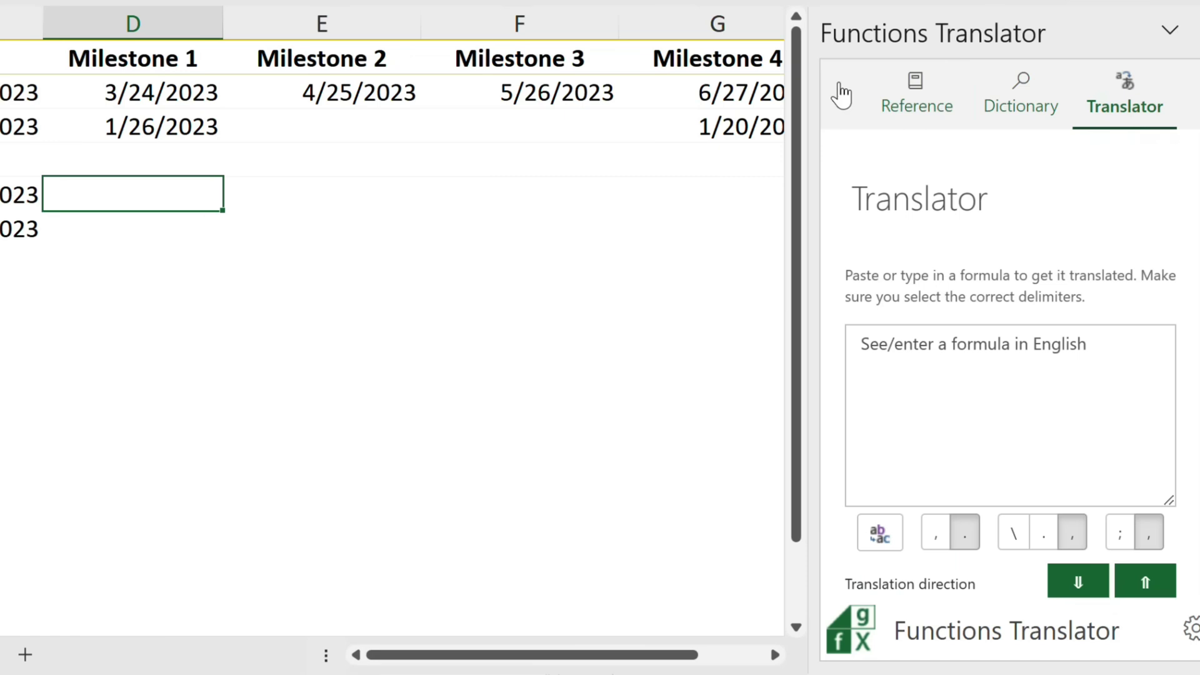
Step: Browse the function reference for the Financial category and look up OFFSET in the Functions Translator dictionary
left_click(906, 114)
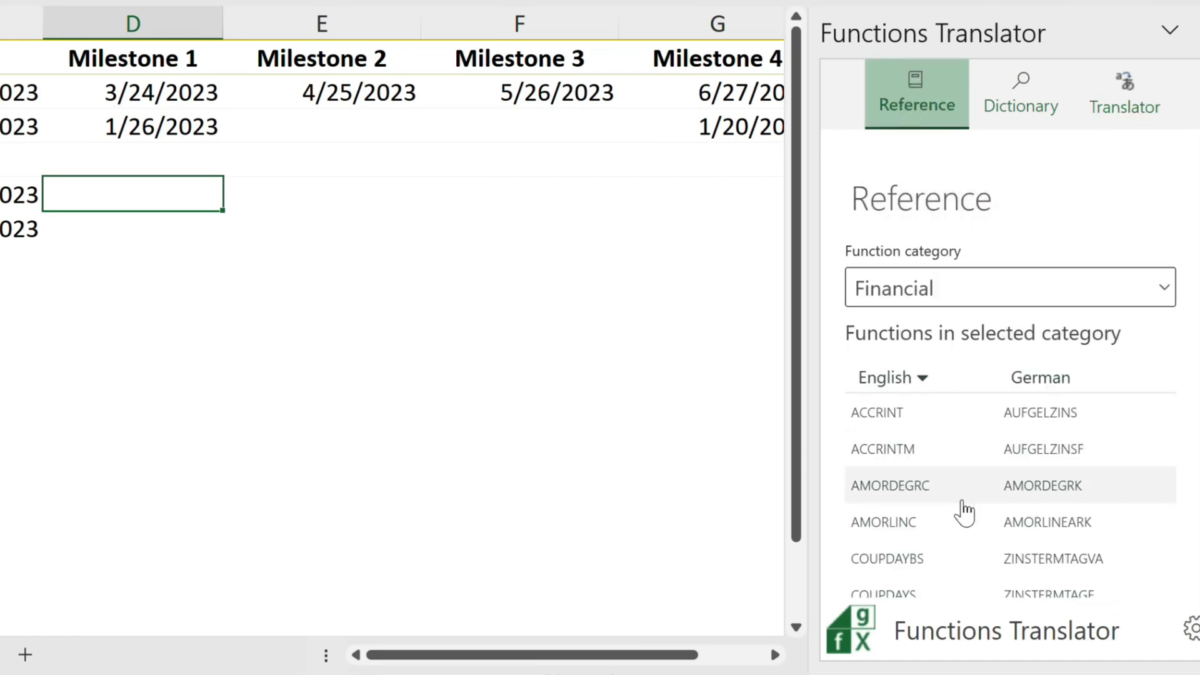
left_click(1013, 128)
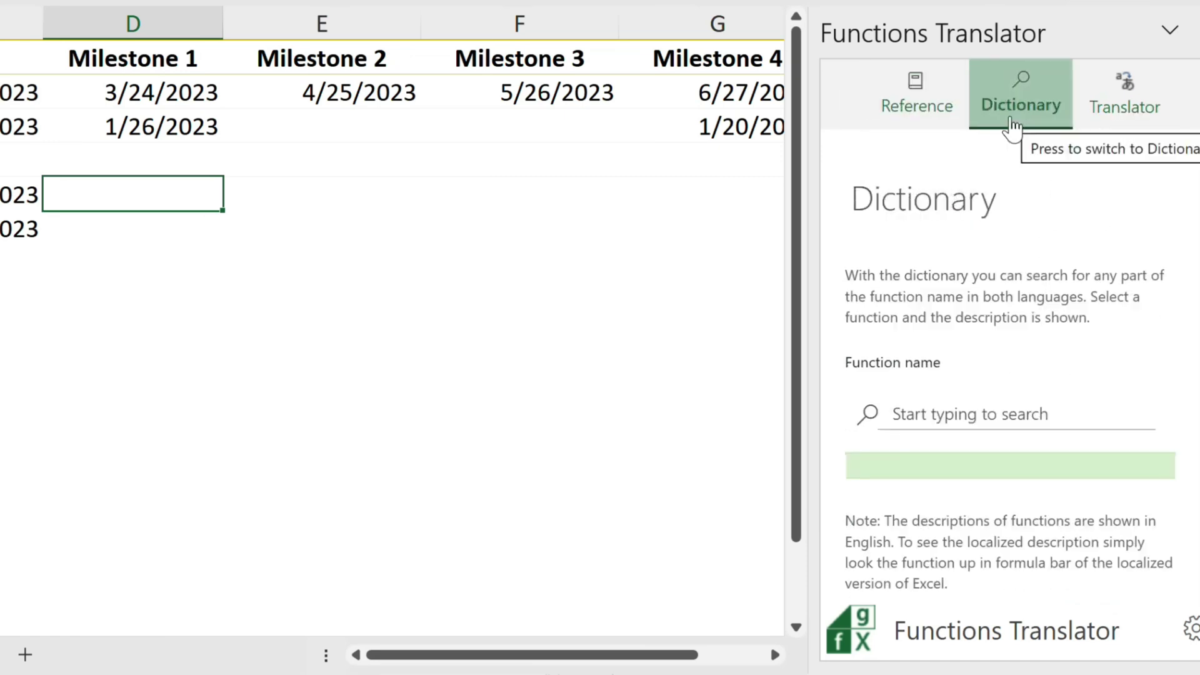
left_click(1007, 409)
type("dffset")
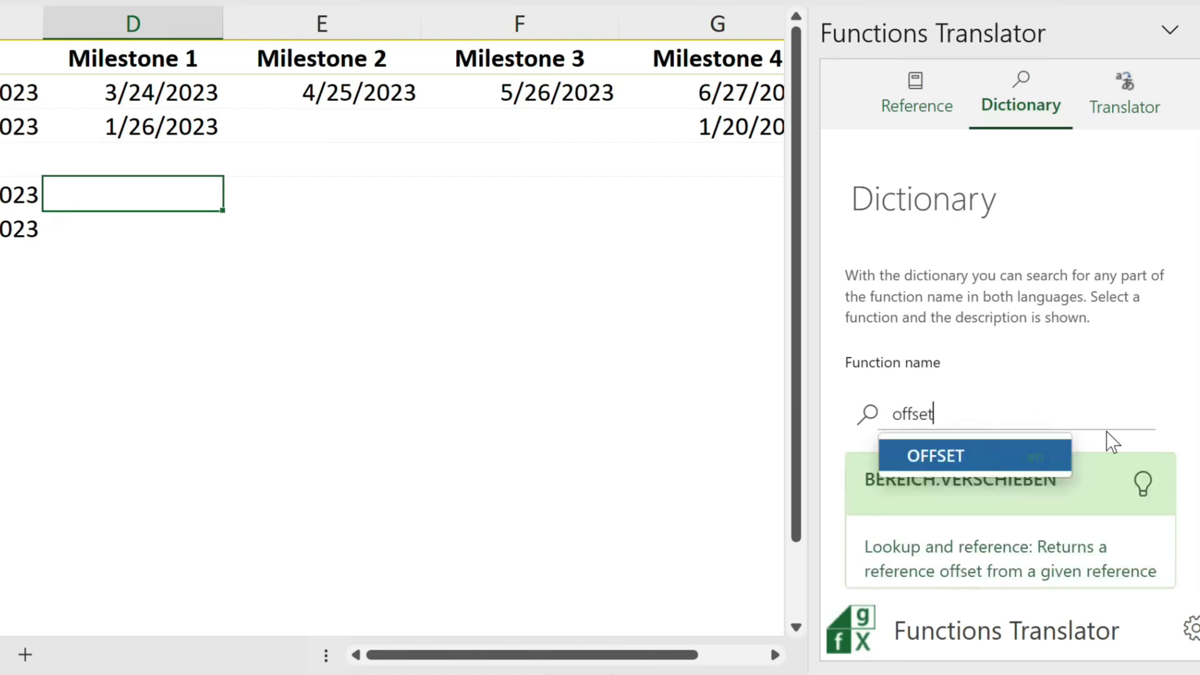
left_click(977, 462)
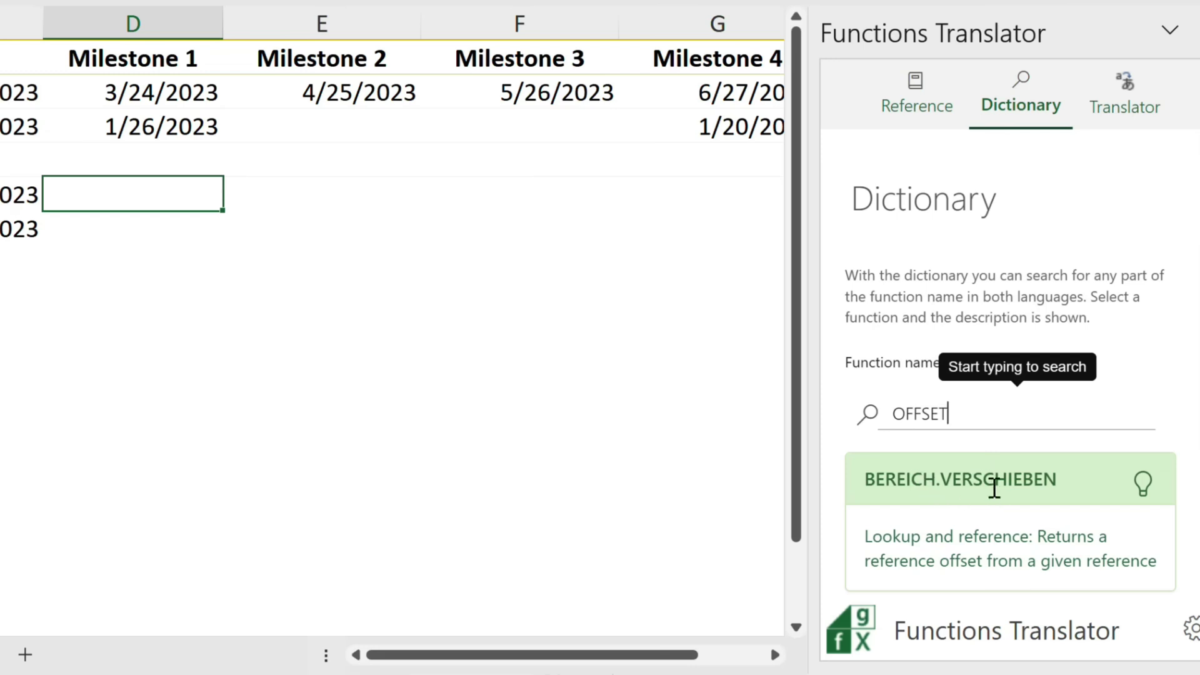
Step: Copy the 2nd Earliest Date formula =SMALL(C2:H3,2) from C6 into the Translator's English formula box
left_click(1121, 128)
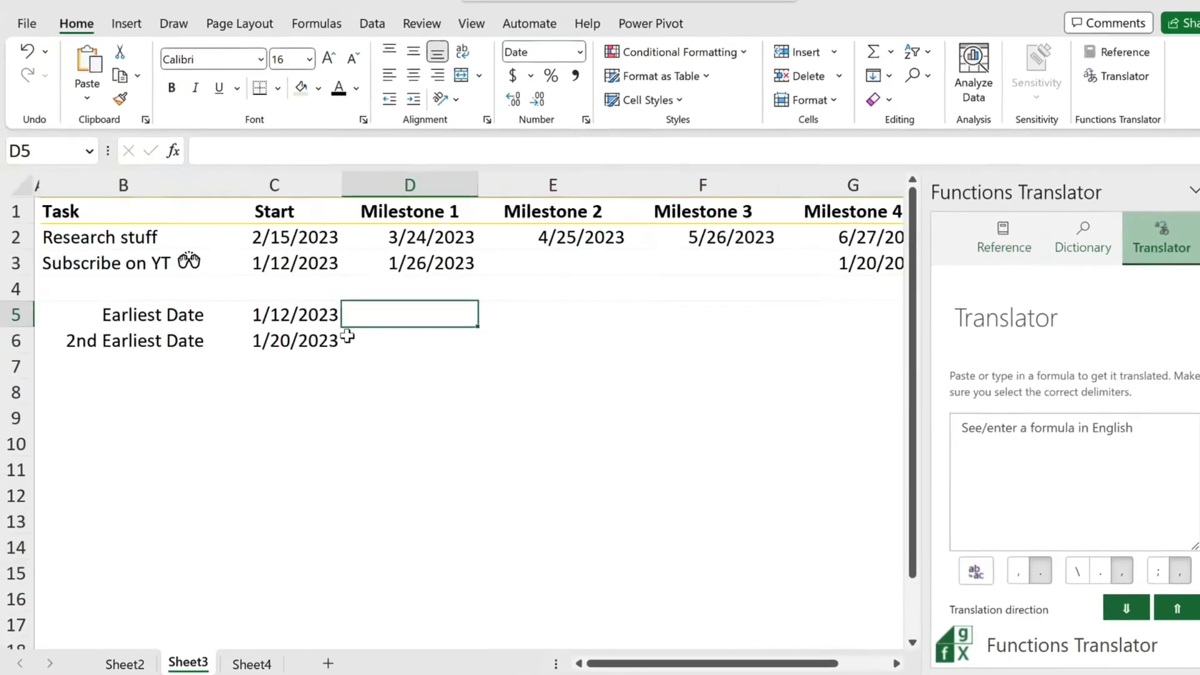
left_click(305, 341)
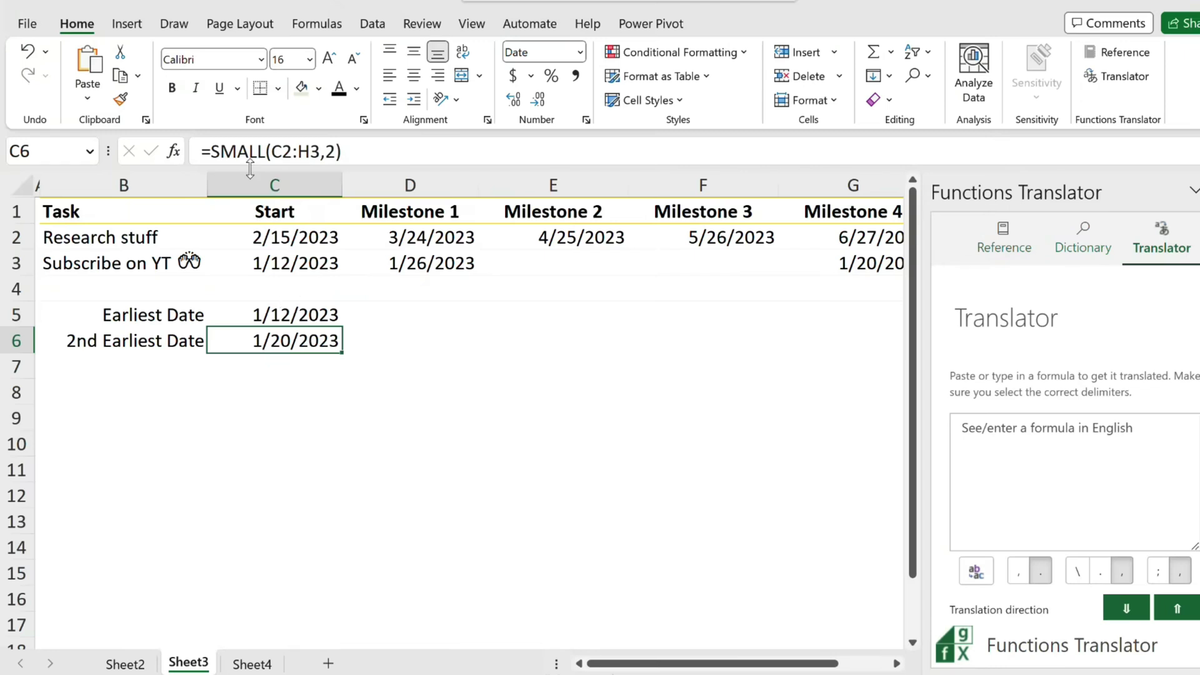
triple_click(361, 154)
key("ctrl+c")
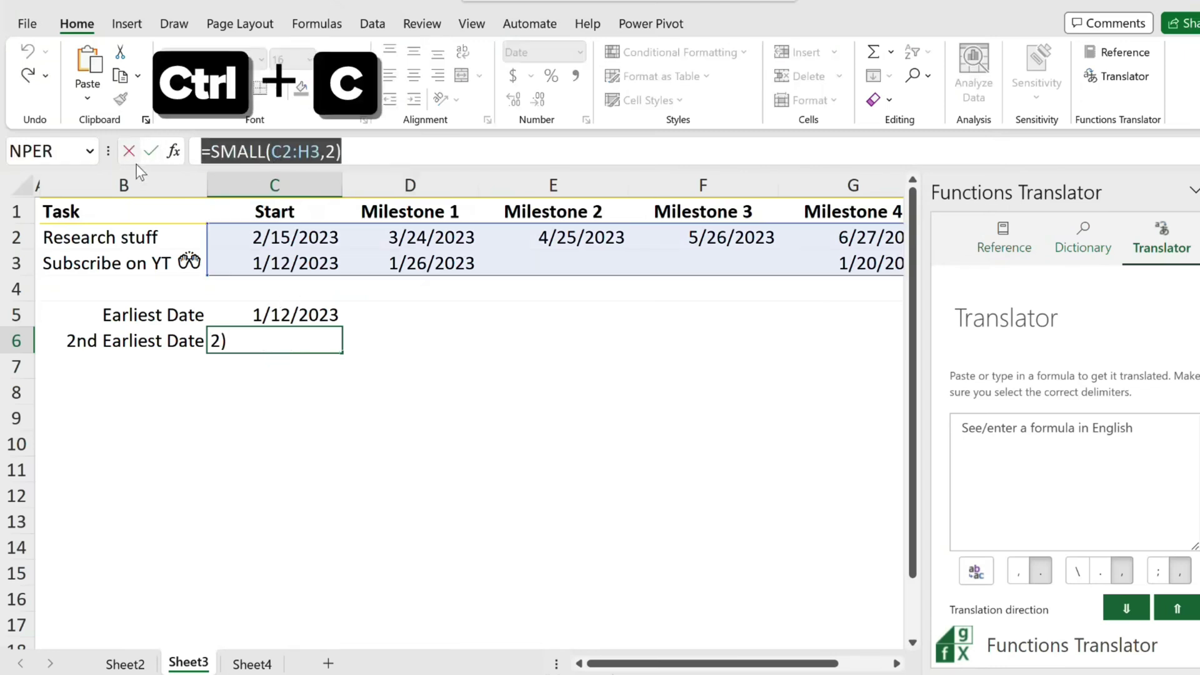
key("Escape")
left_click(991, 428)
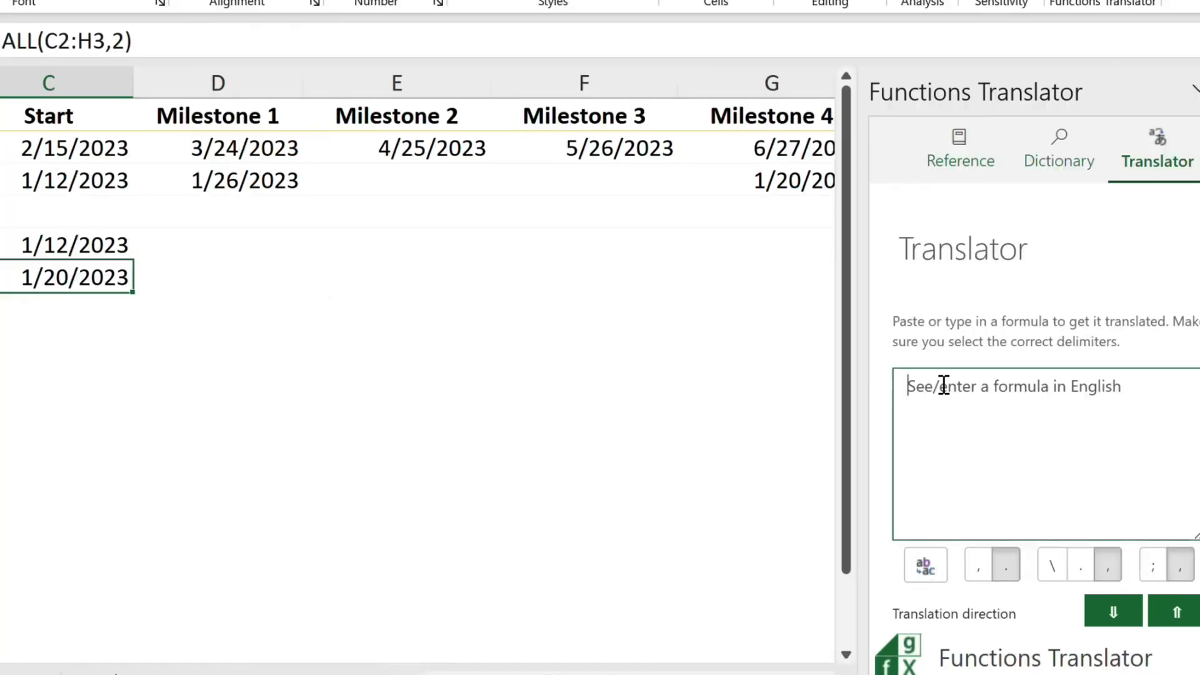
key("ctrl+v")
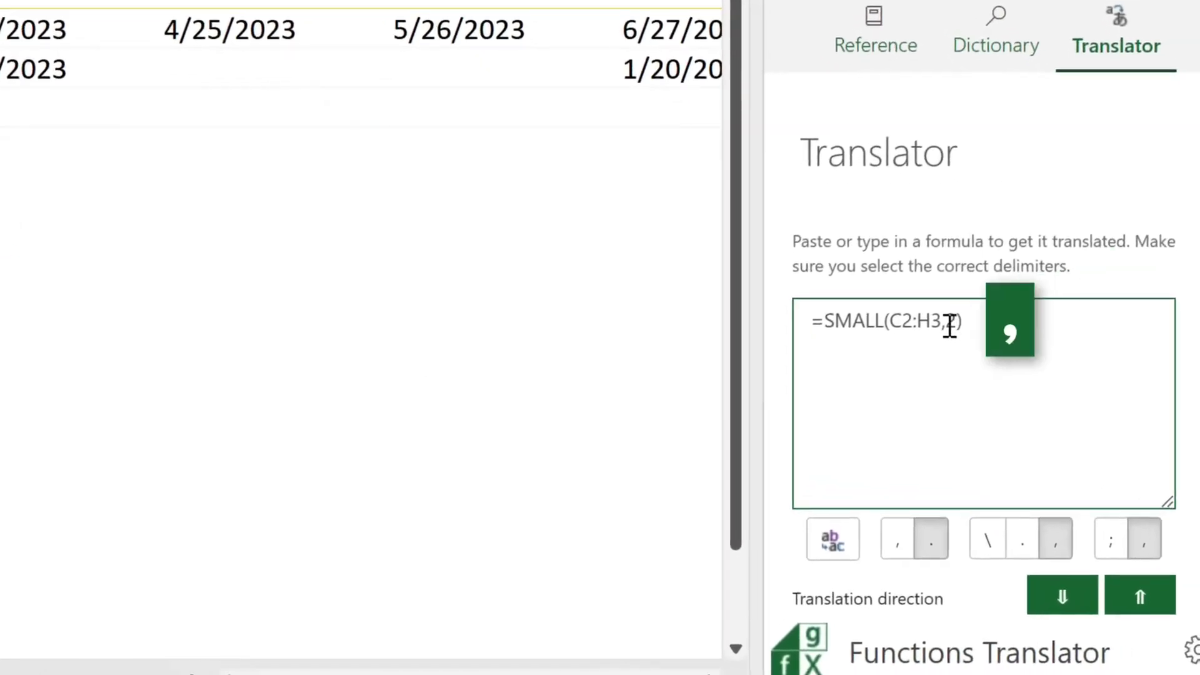
Step: Translate the SMALL formula from English to German and inspect the argument delimiter in the translated formula
left_click(1050, 338)
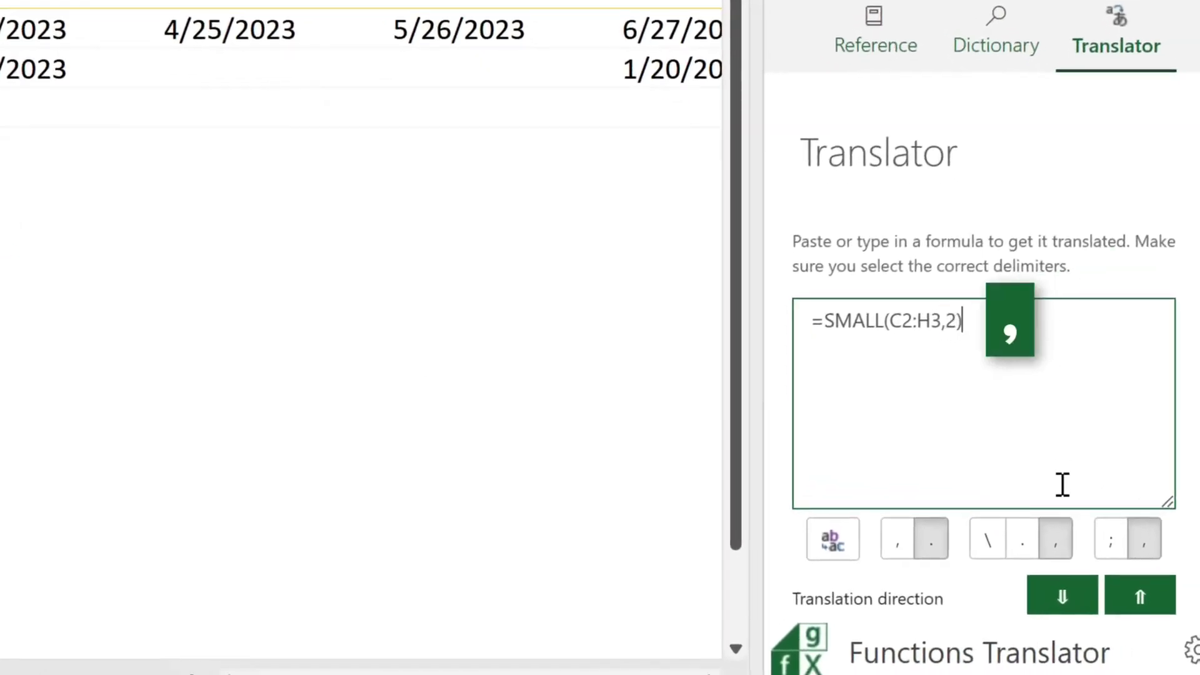
left_click(1074, 607)
scroll(994, 354, "down", 5)
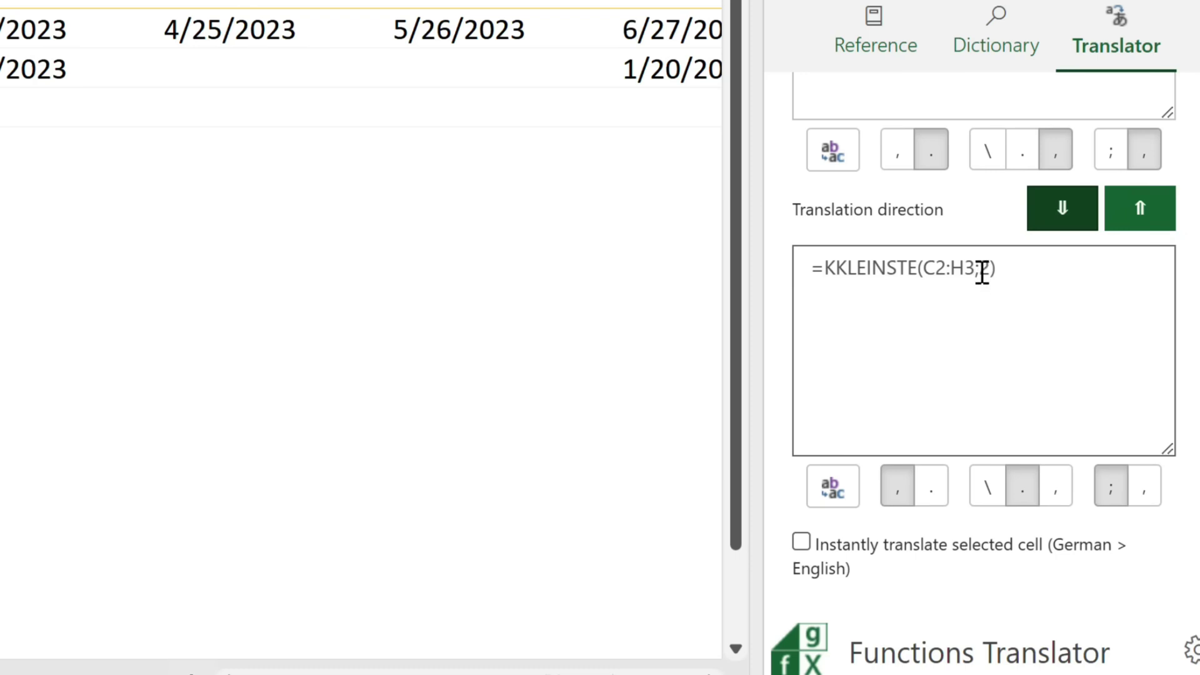
double_click(977, 269)
left_click(1025, 272)
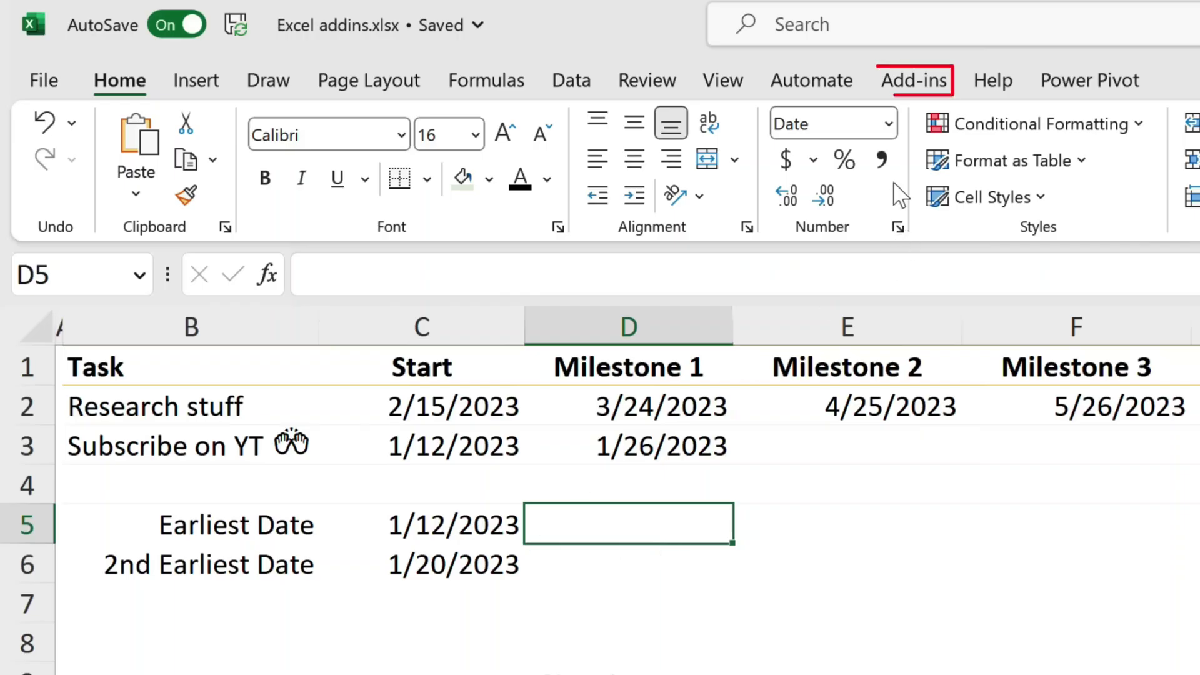
Step: Open the Symbols and Characters add-in, look through its Emoticons symbols and return to the common search terms
left_click(914, 81)
left_click(100, 164)
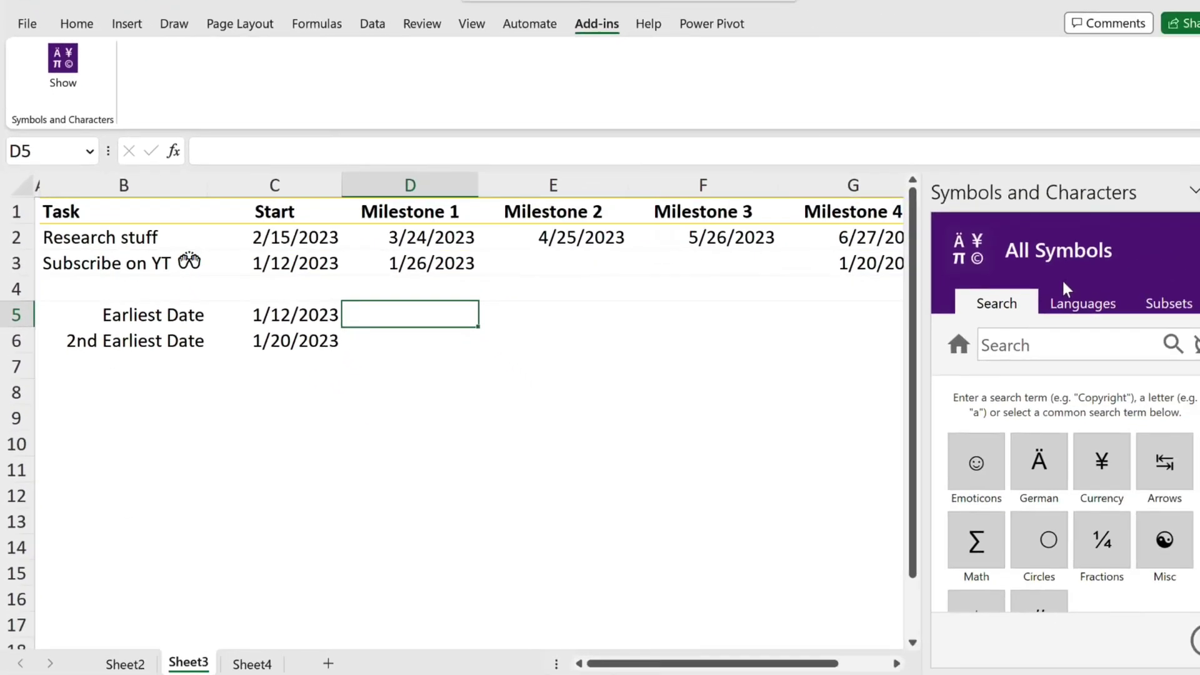
scroll(1059, 453, "down", 1)
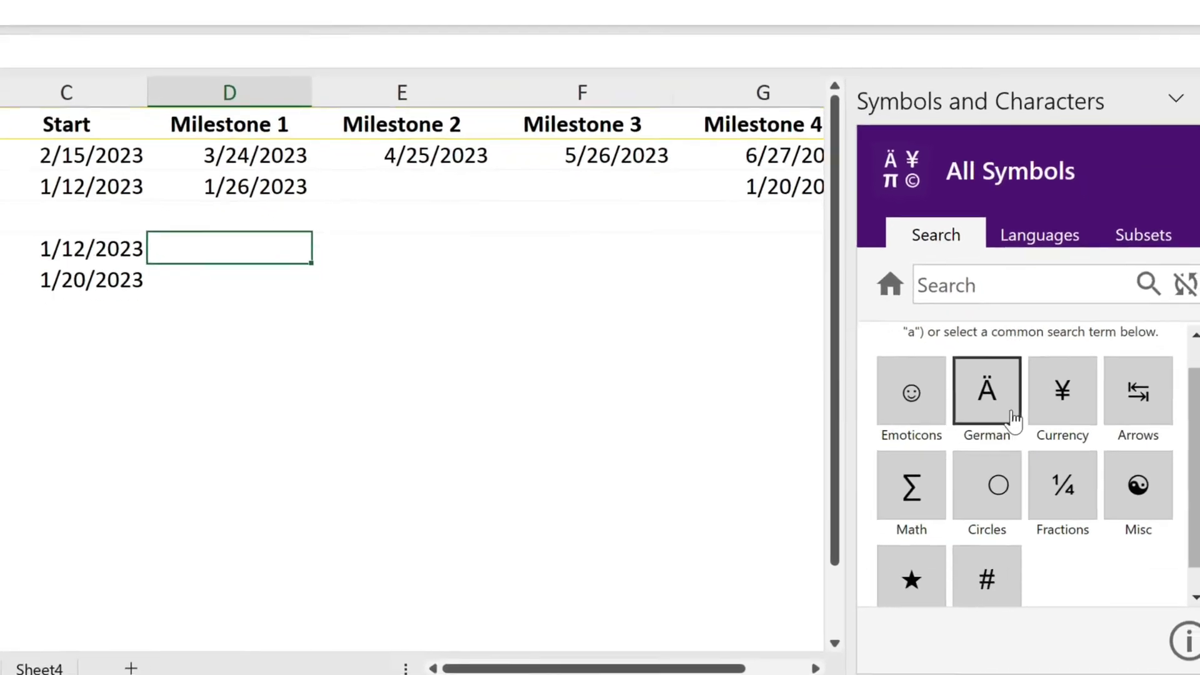
left_click(912, 392)
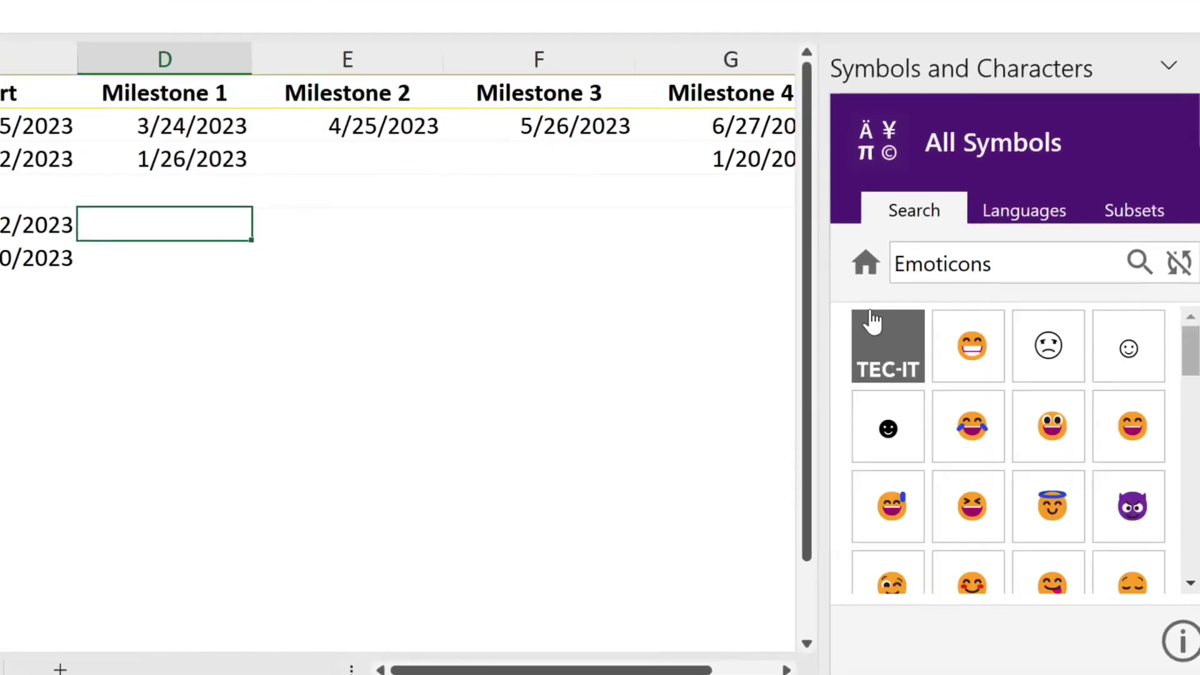
left_click(890, 285)
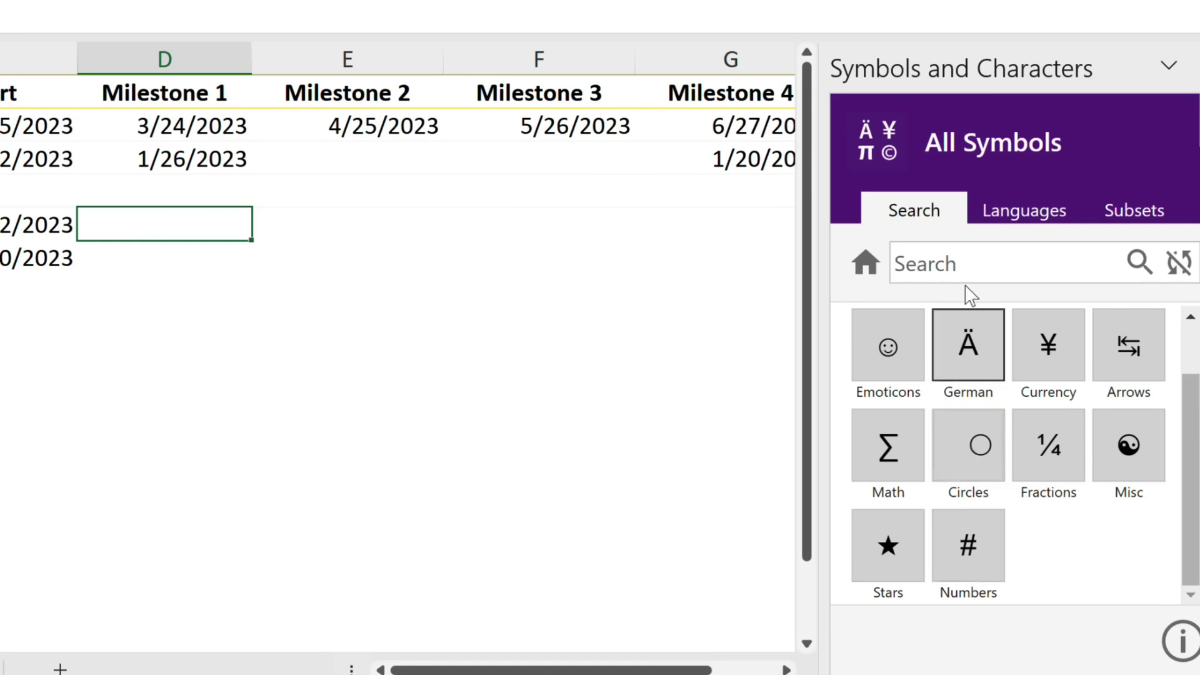
Step: List the Czech language characters and try inserting É, Á and Ú into D5
left_click(1003, 216)
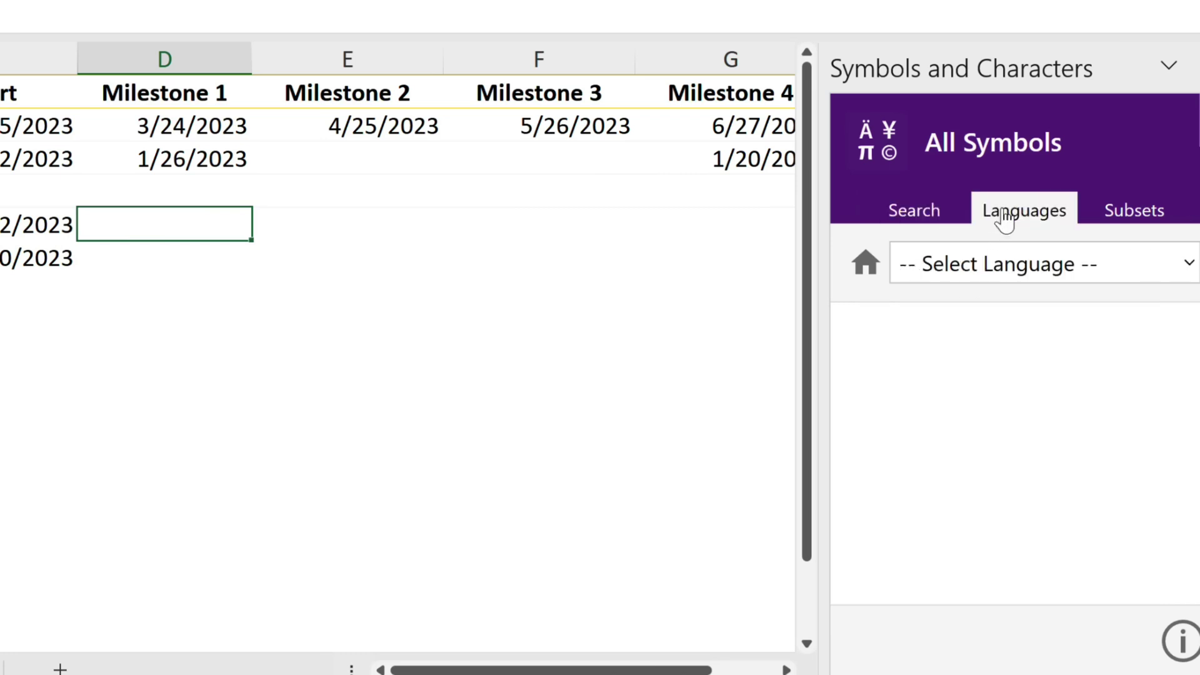
left_click(973, 266)
left_click(978, 22)
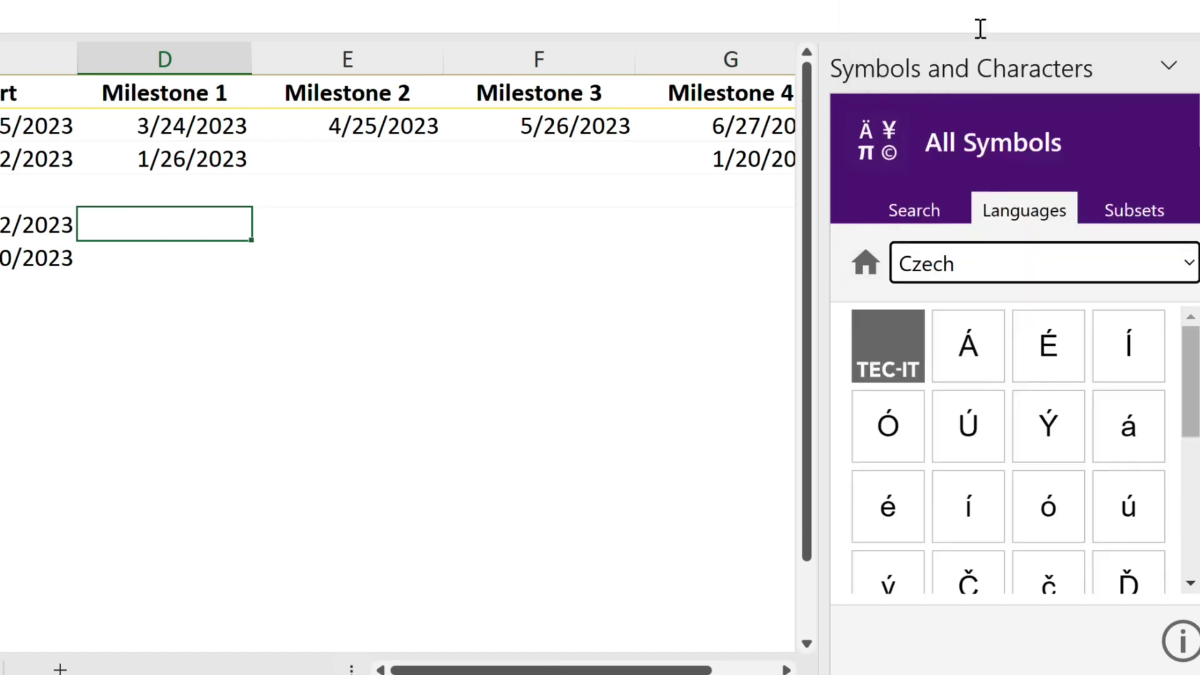
left_click(1053, 363)
left_click(971, 355)
left_click(990, 430)
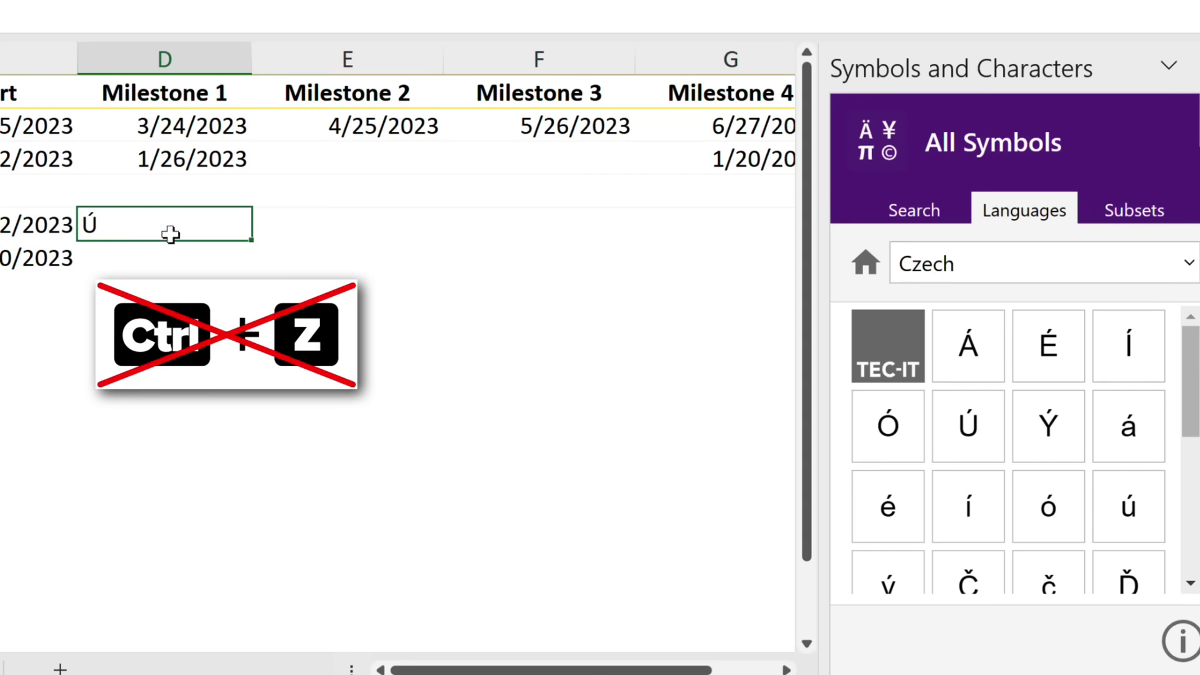
Step: Find the Circles symbols and insert the half-black circle ◐ into D5
left_click(900, 211)
left_click(981, 466)
scroll(981, 465, "down", 5)
left_click(1044, 378)
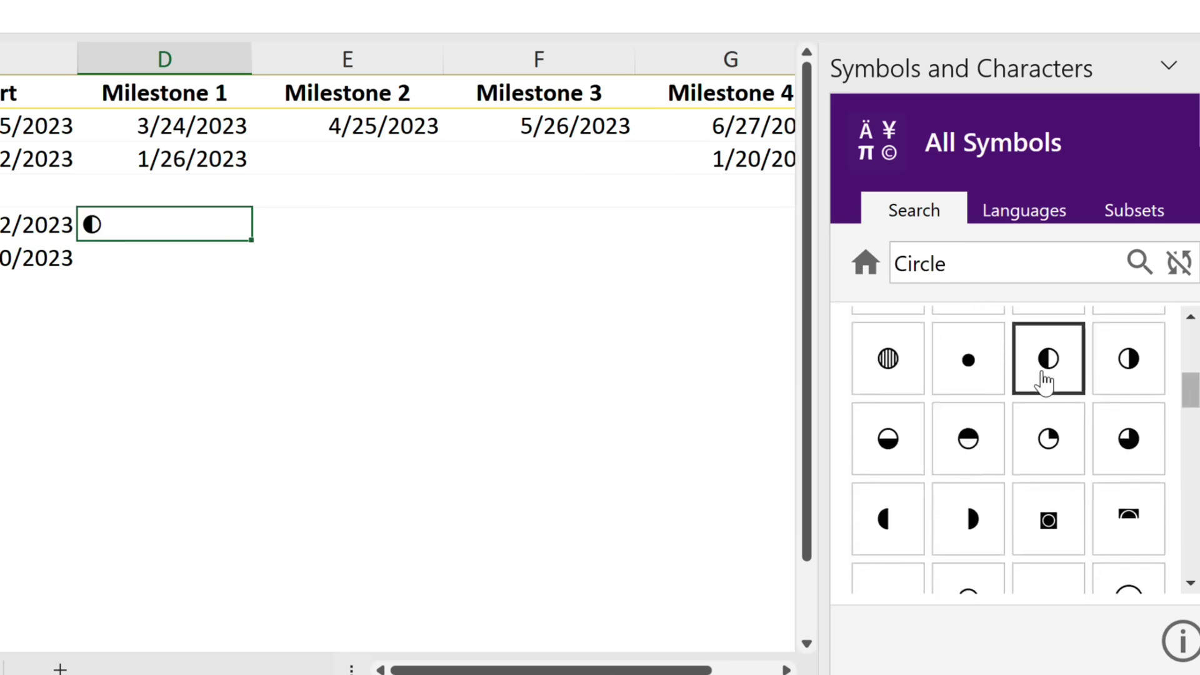
Step: Replace the symbol in D5 with the circled number ① and insert ② into D6
scroll(1044, 378, "down", 8)
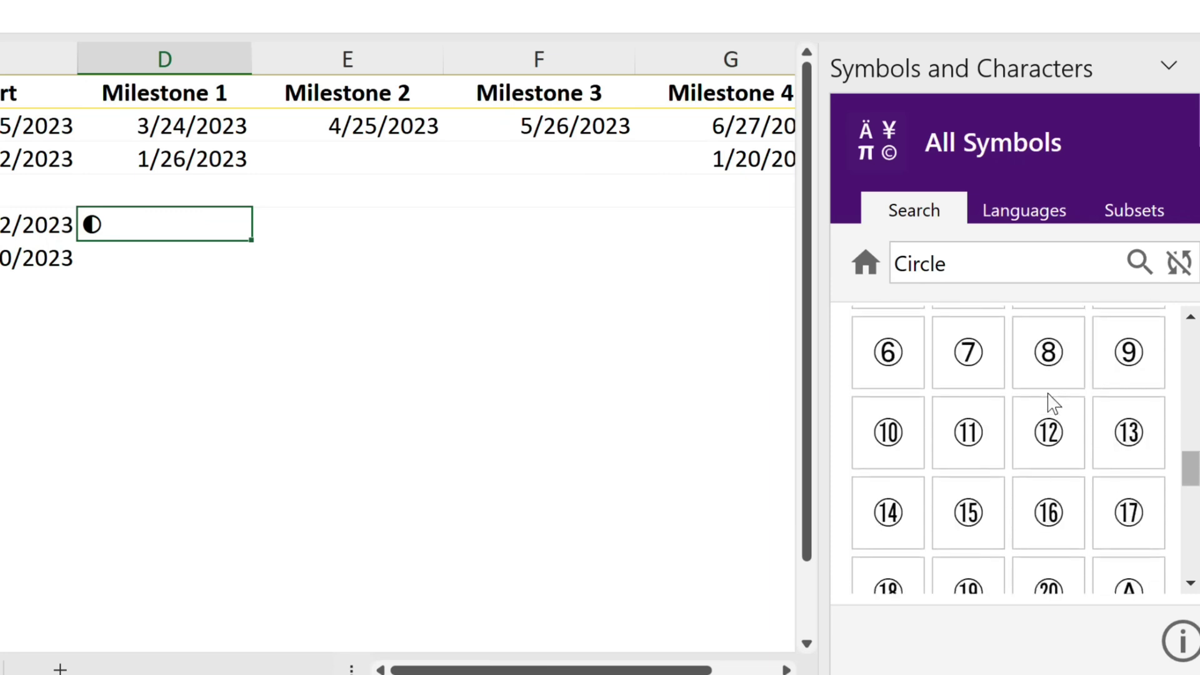
scroll(1052, 403, "up", 1)
left_click(1122, 366)
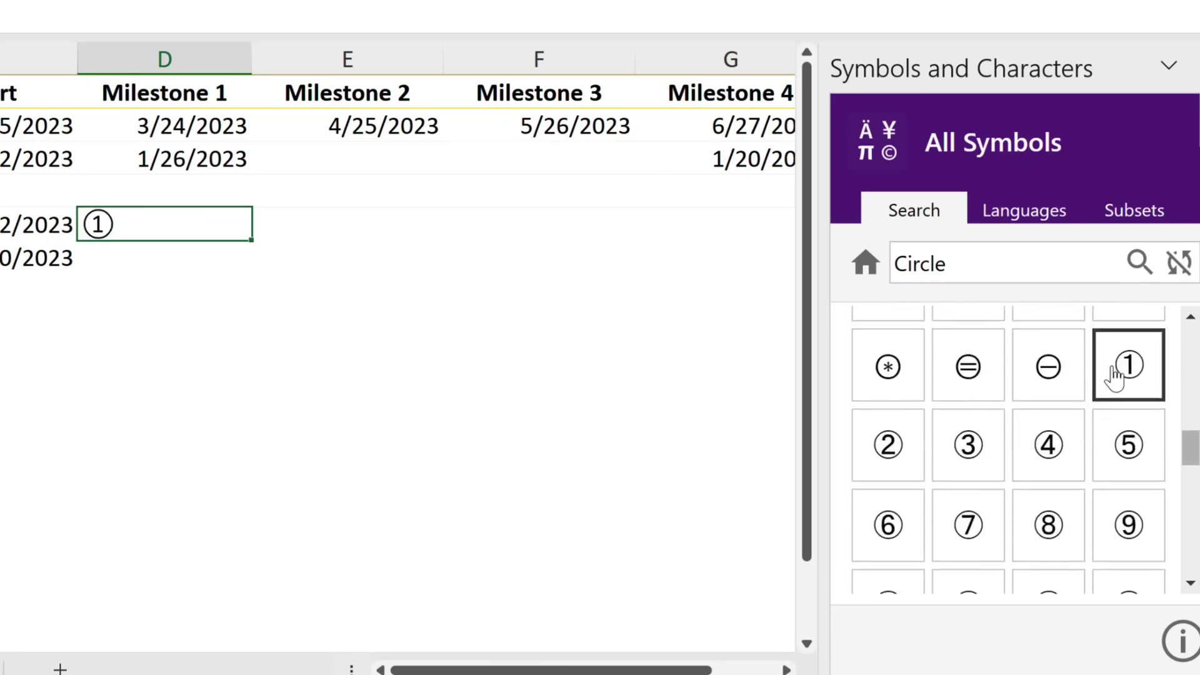
left_click(188, 255)
left_click(887, 447)
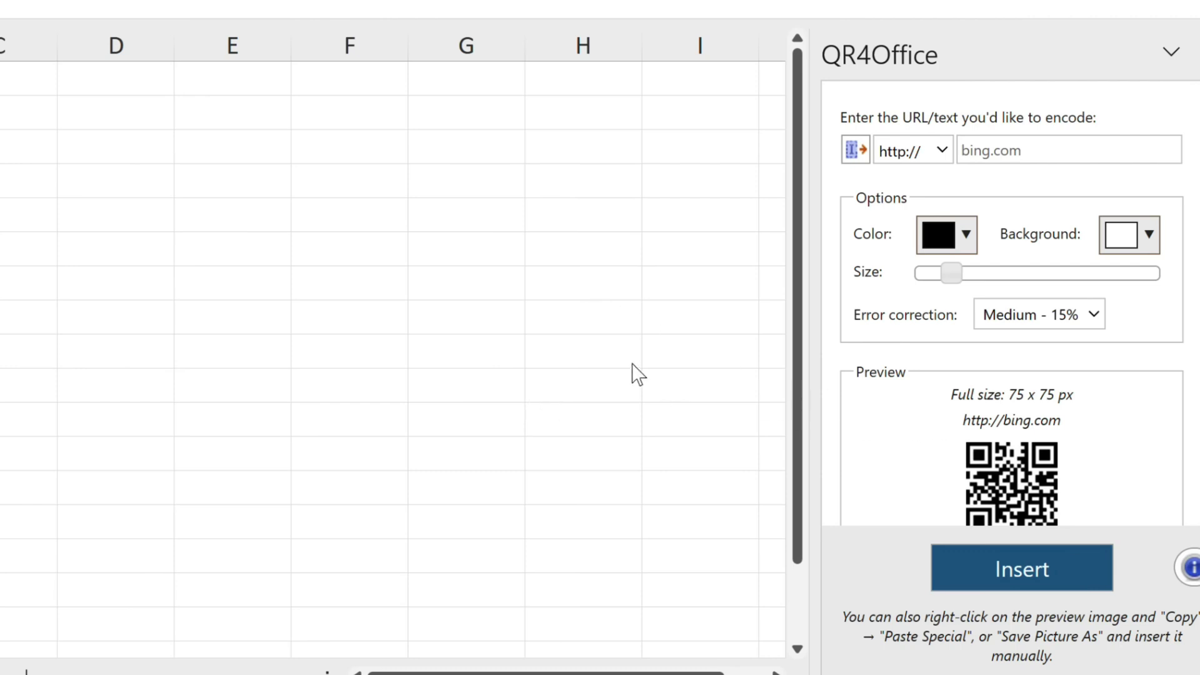
left_click(1042, 153)
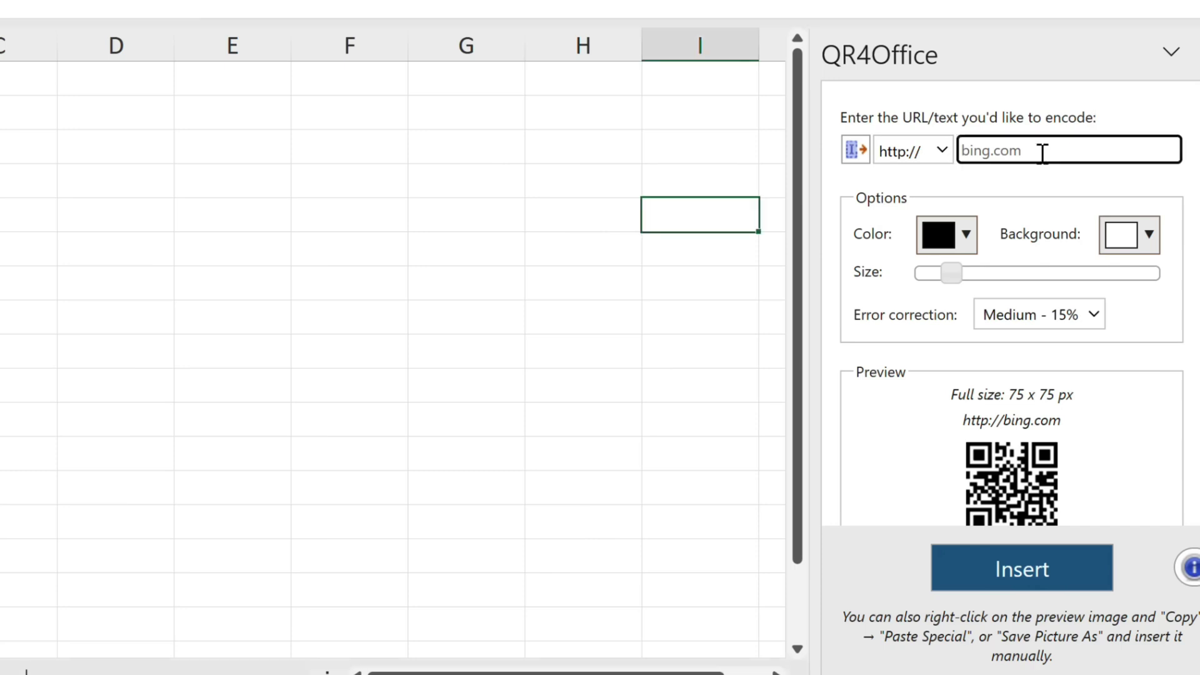
key("ctrl+v")
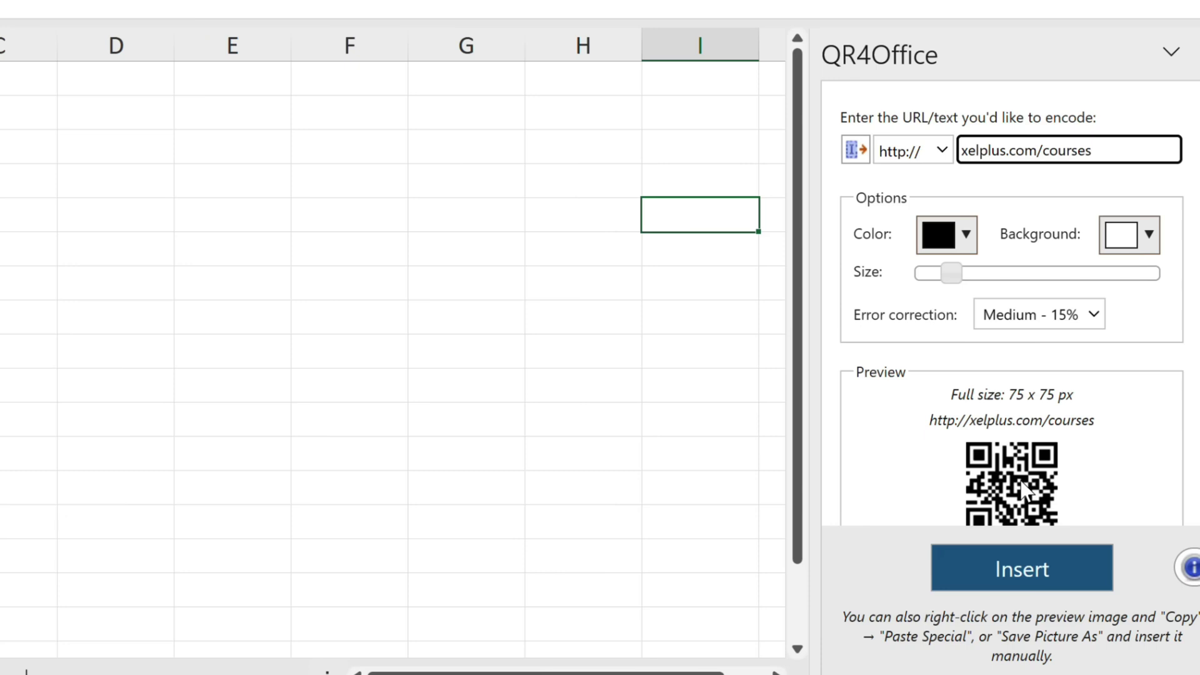
left_click(1018, 568)
left_click(678, 253)
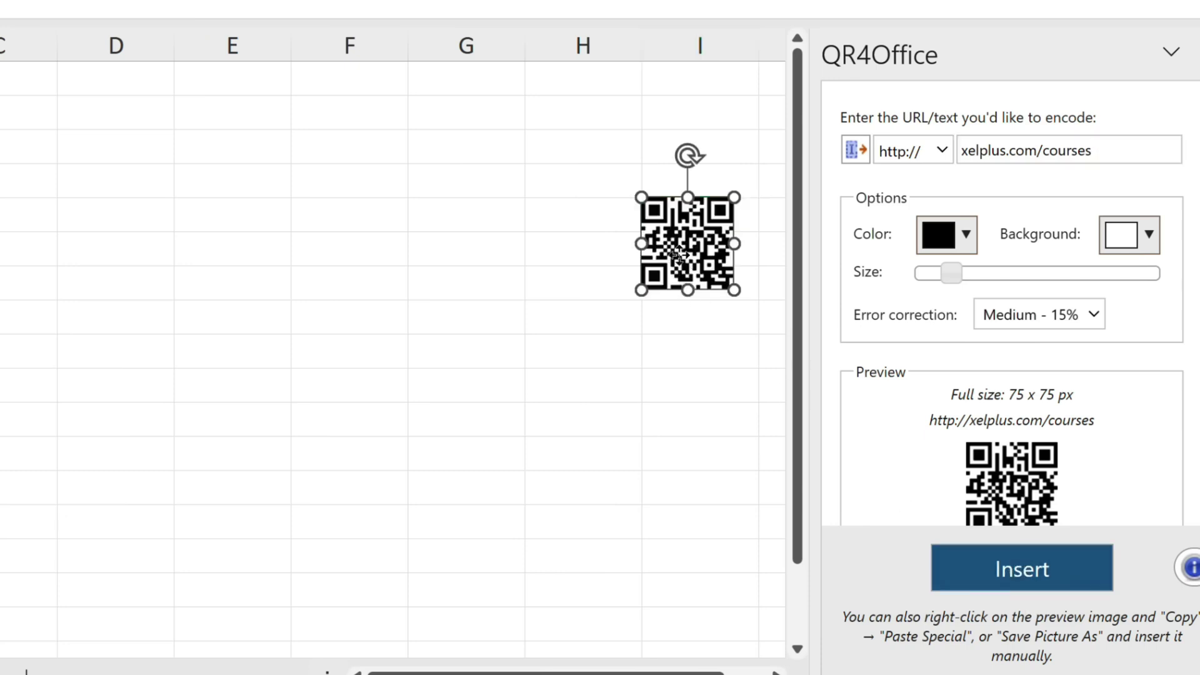
left_click_drag(679, 254, 75, 229)
Step: Insert a second QR code with High - 30% error correction and a 231 x 231 px size, placing it beside the first
left_click(1094, 316)
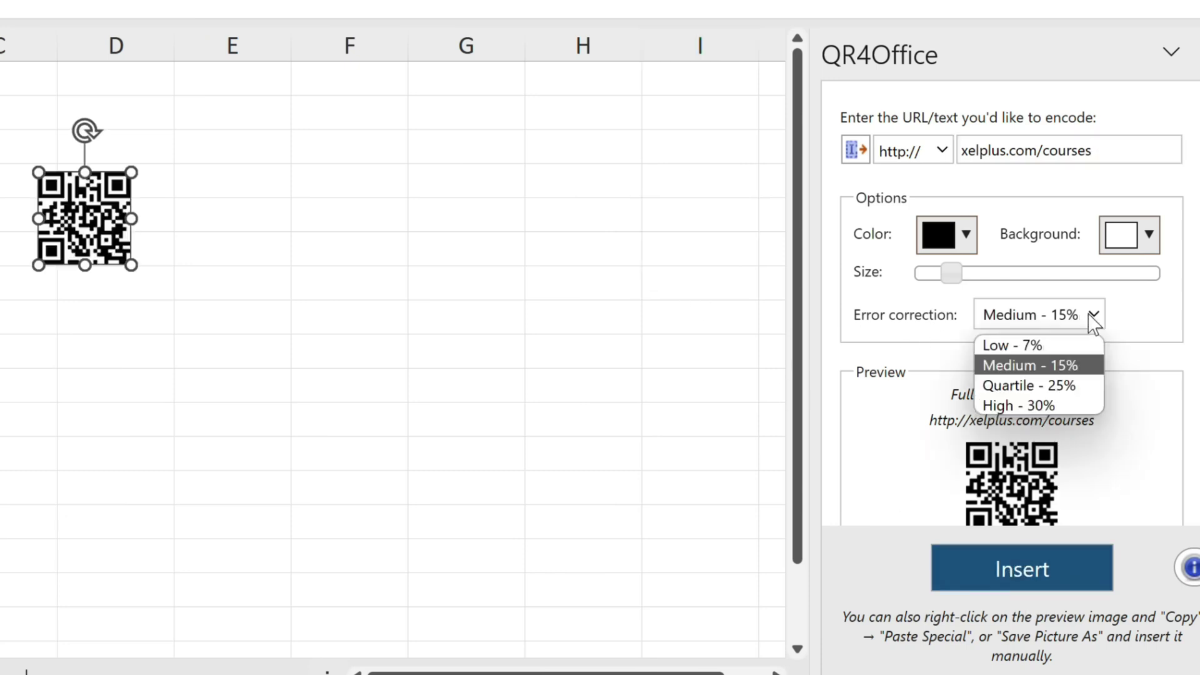
left_click(1030, 404)
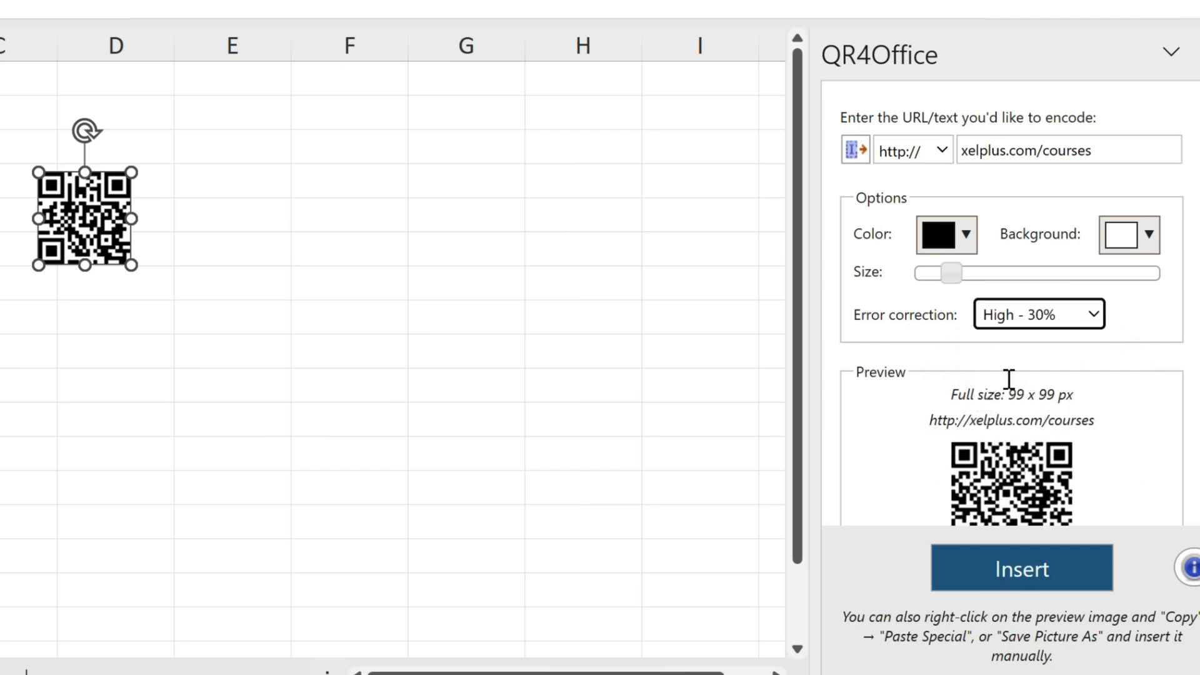
left_click_drag(952, 277, 1020, 280)
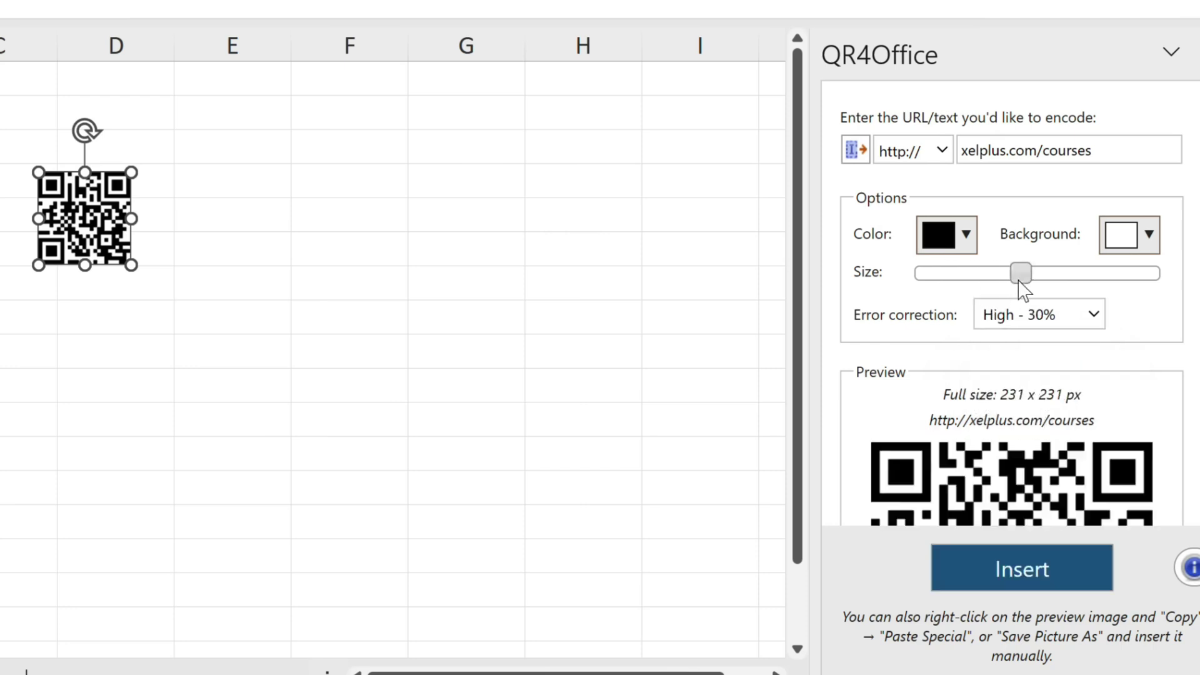
left_click(1023, 569)
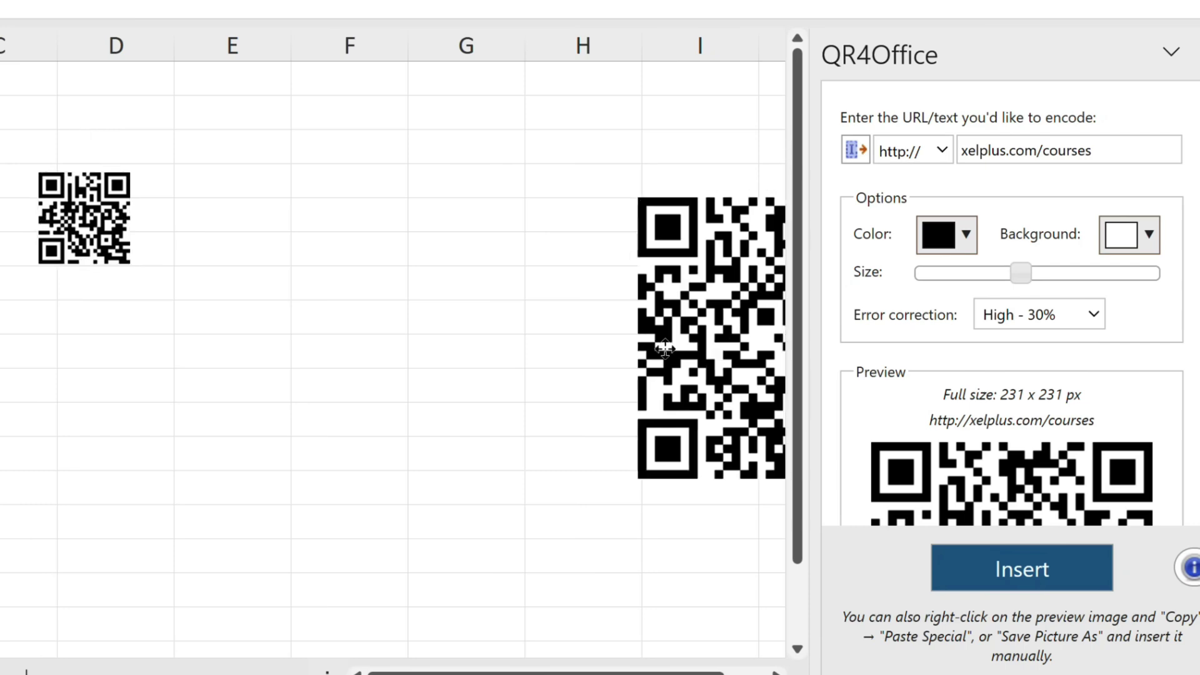
left_click_drag(664, 348, 236, 349)
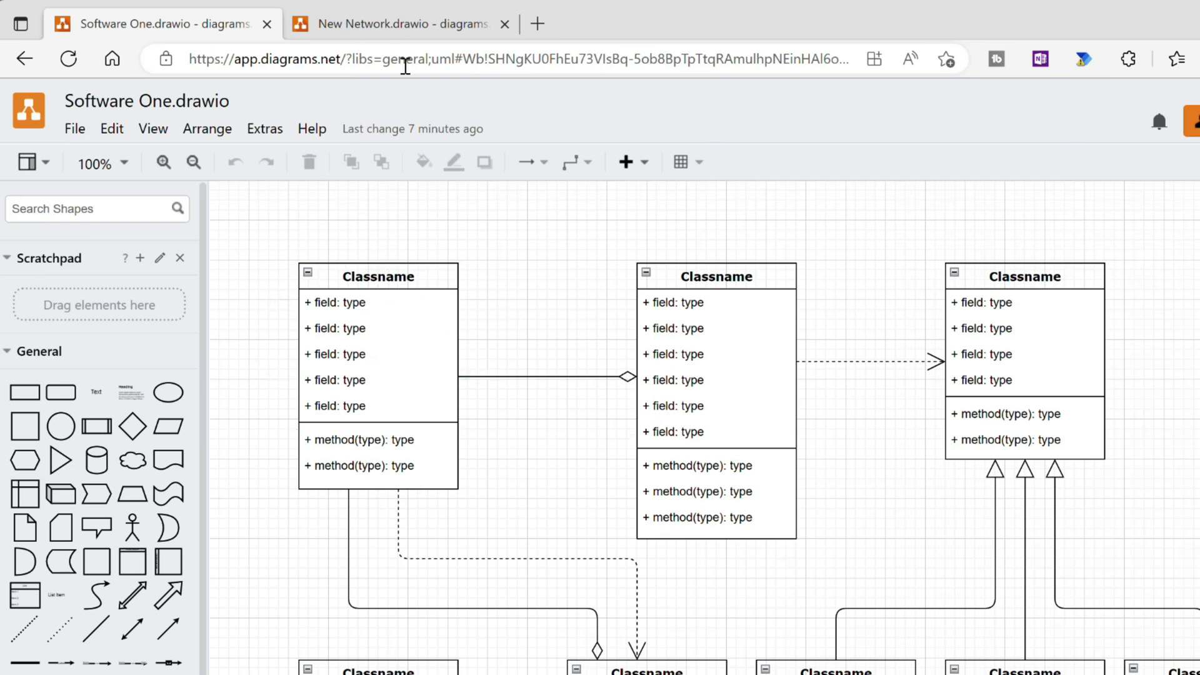
Step: Switch to the New Network.drawio diagram and browse the Business, Cloud and Engineering templates for a new diagram
left_click(398, 30)
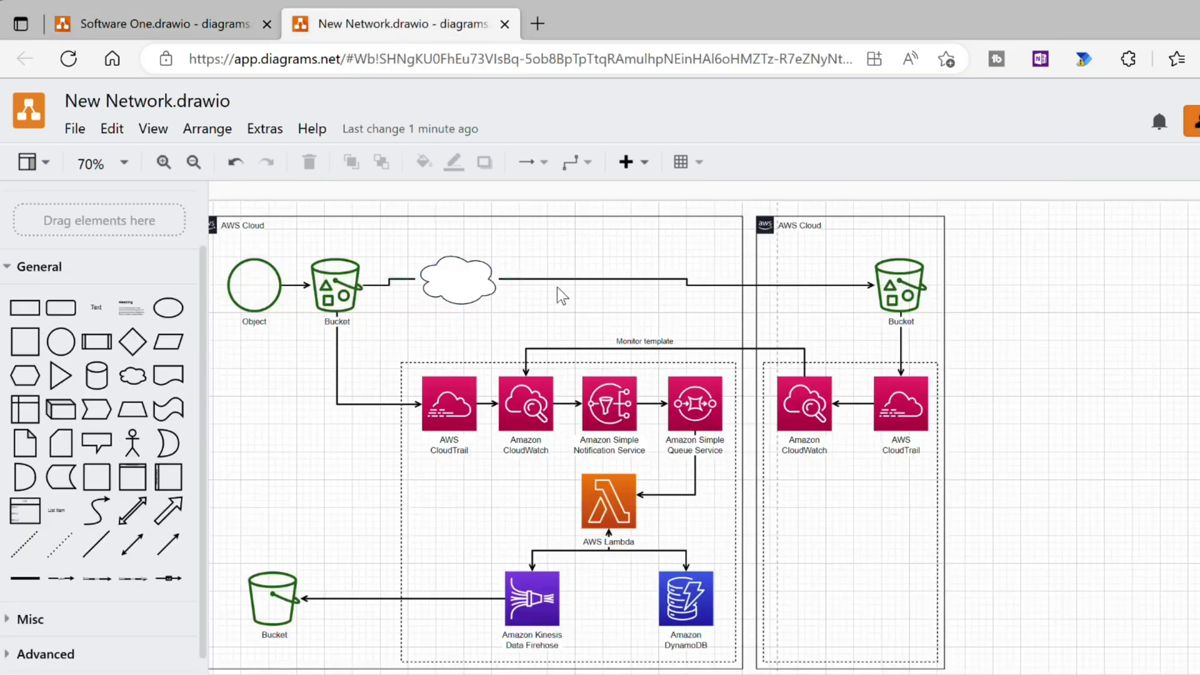
left_click(75, 130)
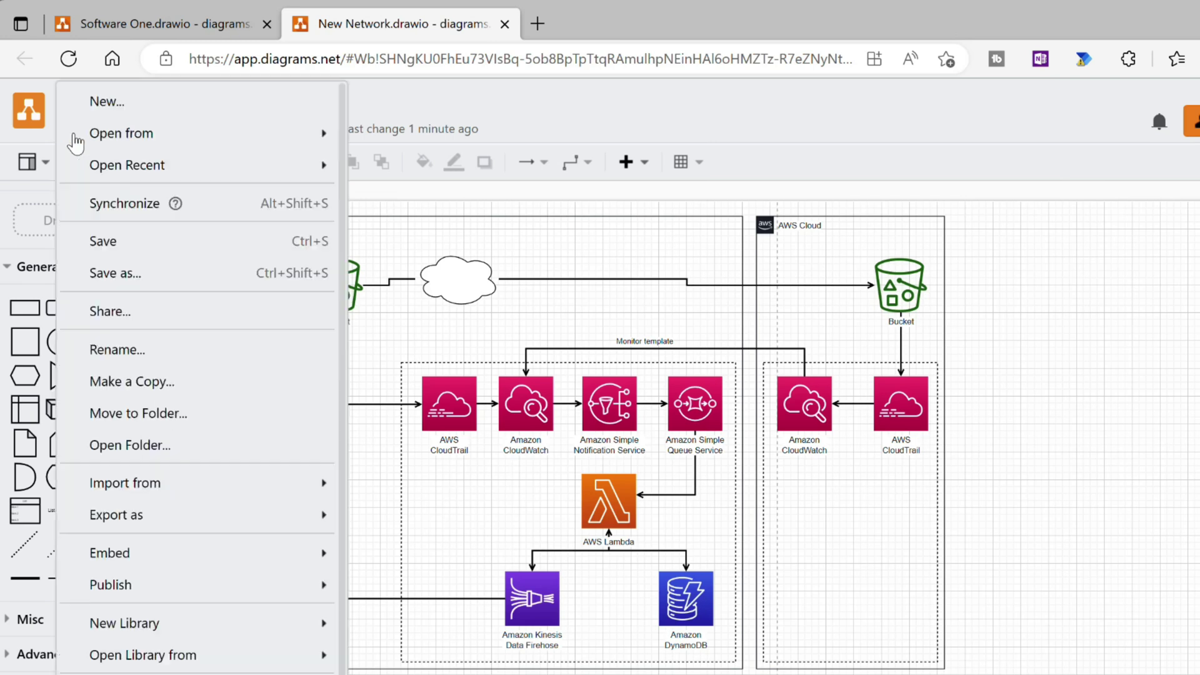
left_click(123, 108)
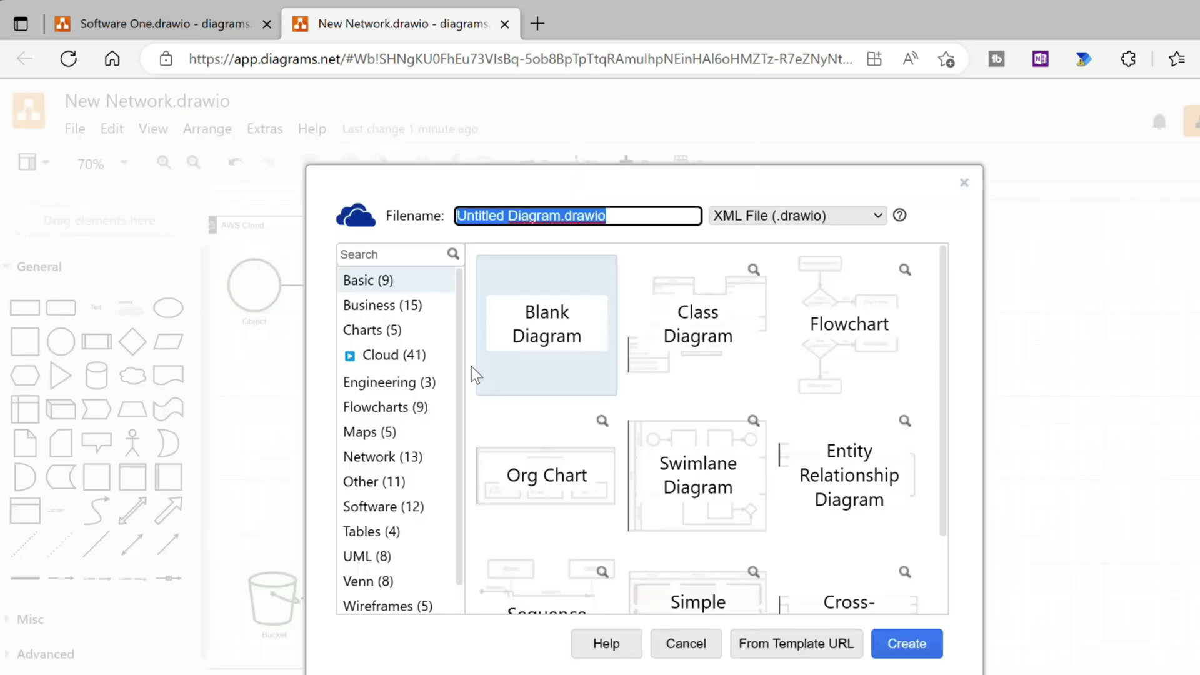
left_click(407, 305)
left_click(387, 354)
left_click(437, 466)
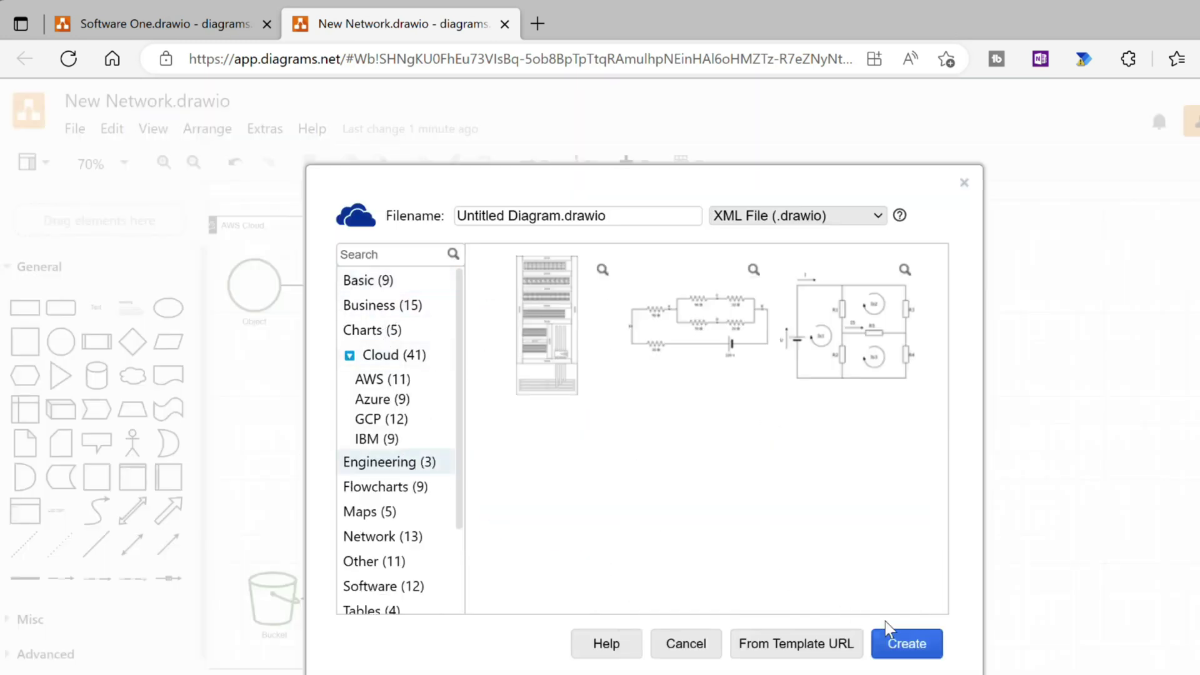
left_click(966, 183)
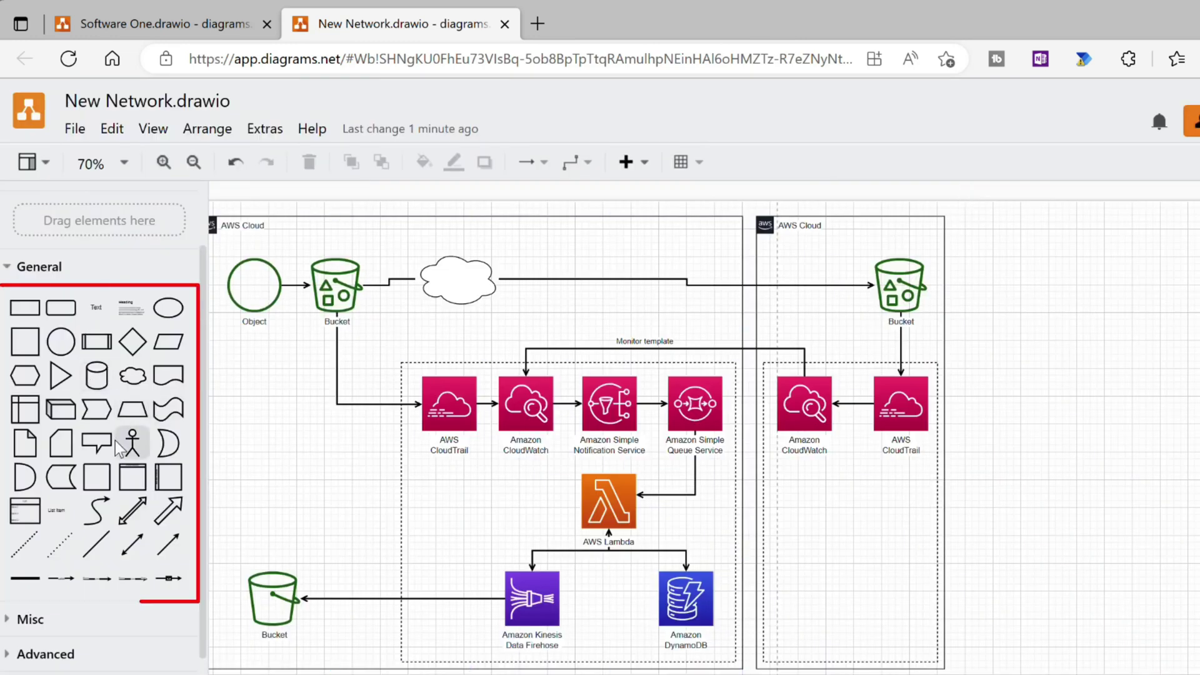
Step: Add a cloud shape to the network diagram and place it on the upper connector between the two AWS Cloud buckets
left_click(132, 380)
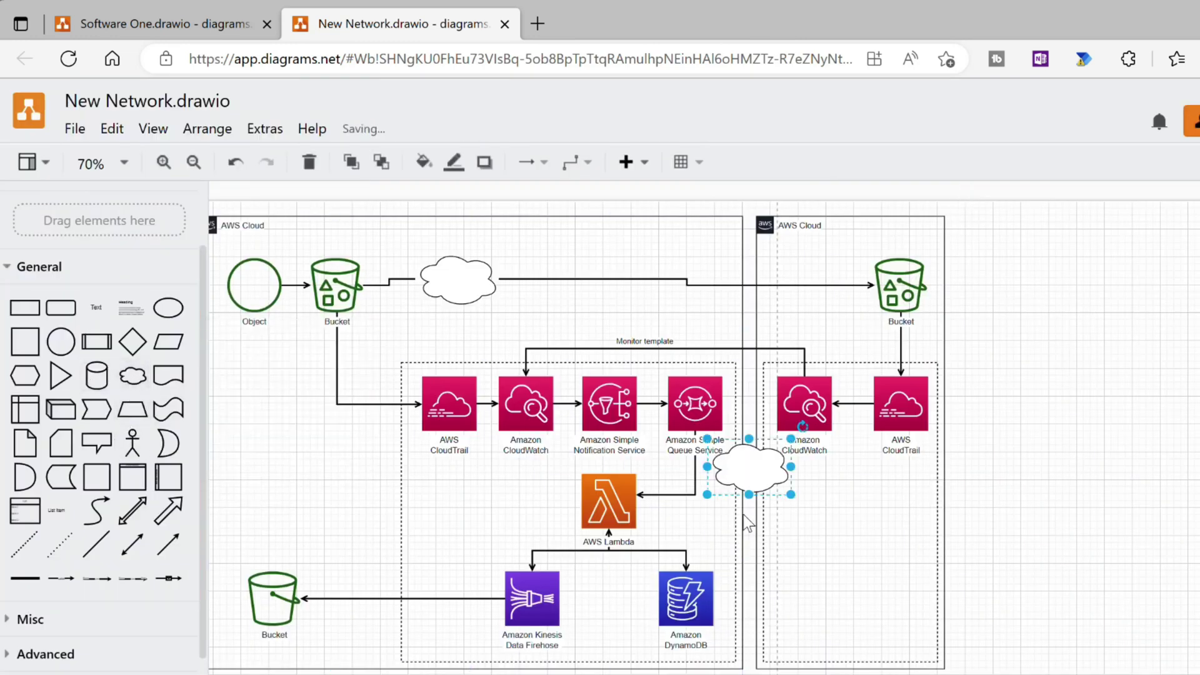
left_click_drag(749, 470, 687, 281)
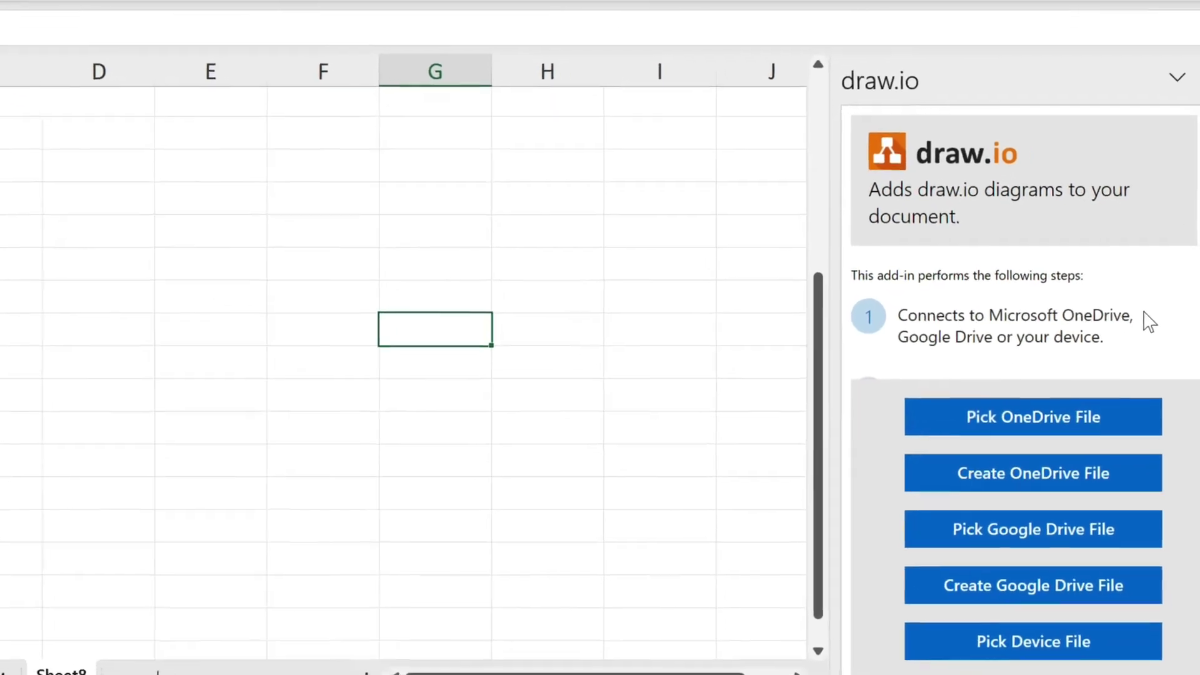
Step: Insert the New Network.drawio diagram from the OneDrive folder 00_Draw into the worksheet, then resize and reposition it
left_click(1017, 402)
double_click(1025, 157)
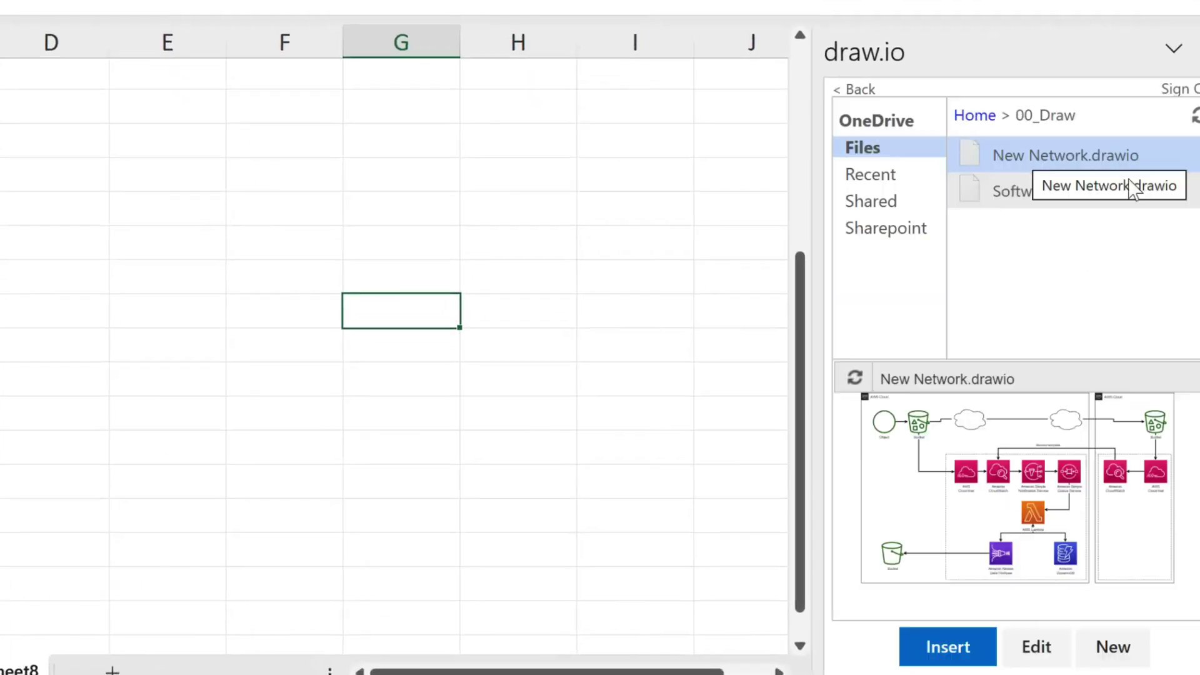
left_click(942, 646)
left_click_drag(521, 311, 0, 105)
left_click_drag(0, 89, 325, 454)
left_click_drag(432, 510, 0, 166)
left_click(447, 365)
left_click(321, 374)
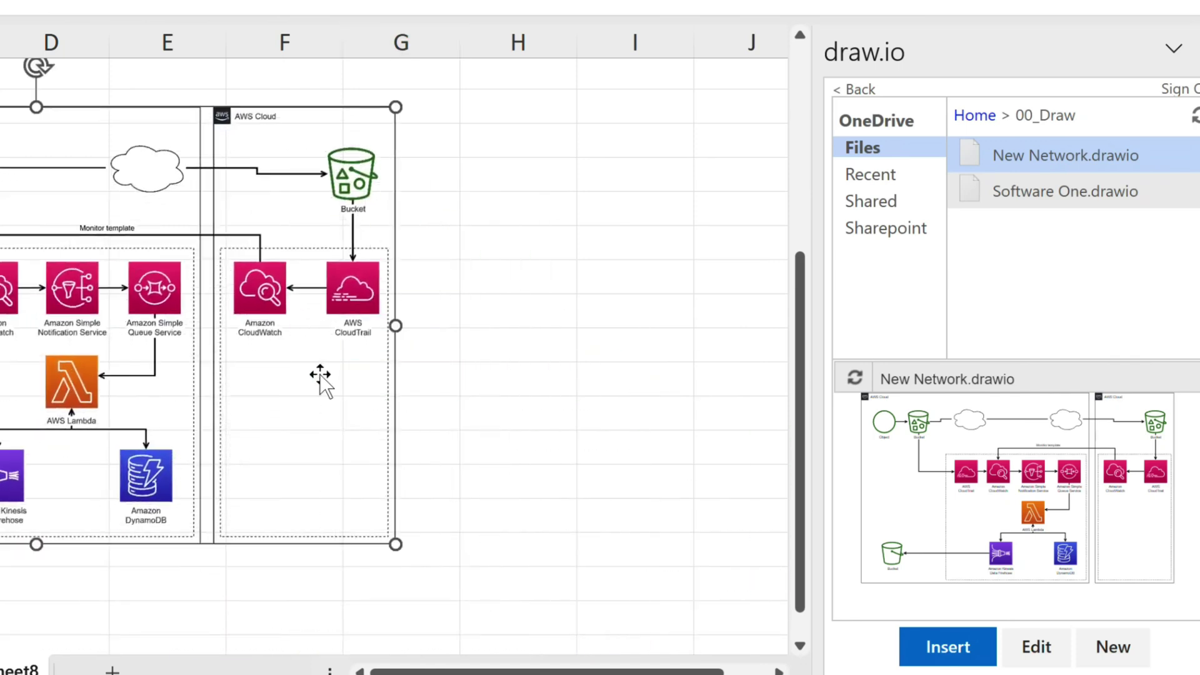
Step: Open the New Network.drawio diagram for editing and delete the cloud shape beside the upper-left bucket
left_click(1028, 650)
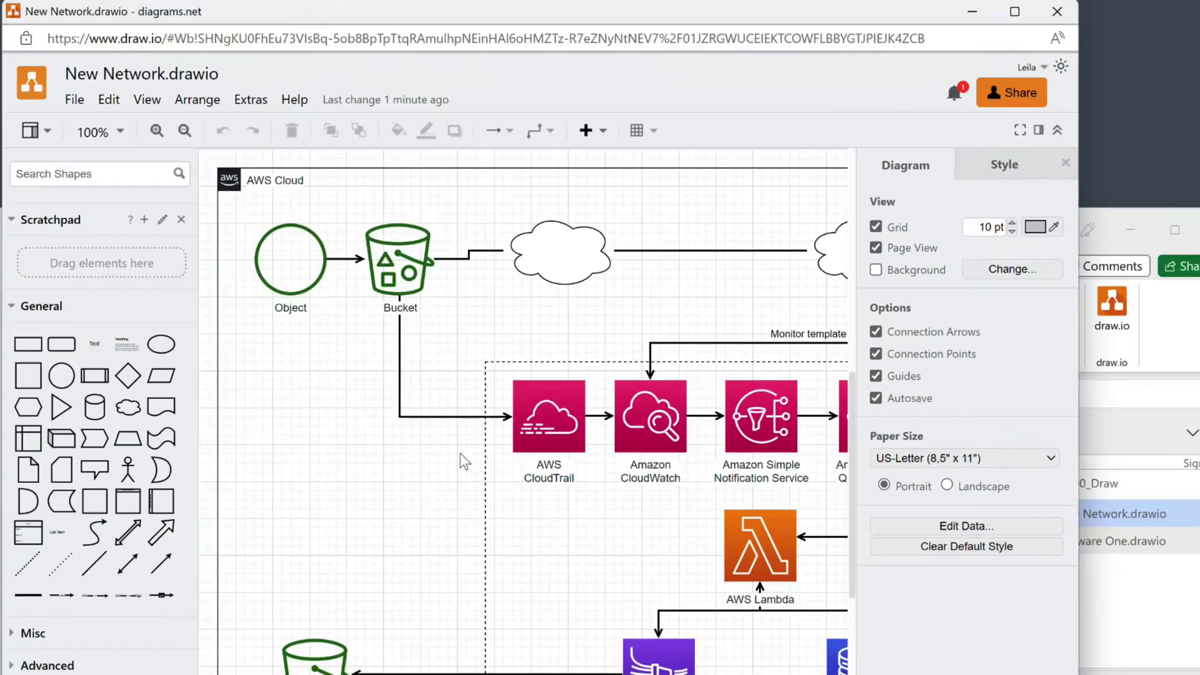
left_click(544, 259)
key("Delete")
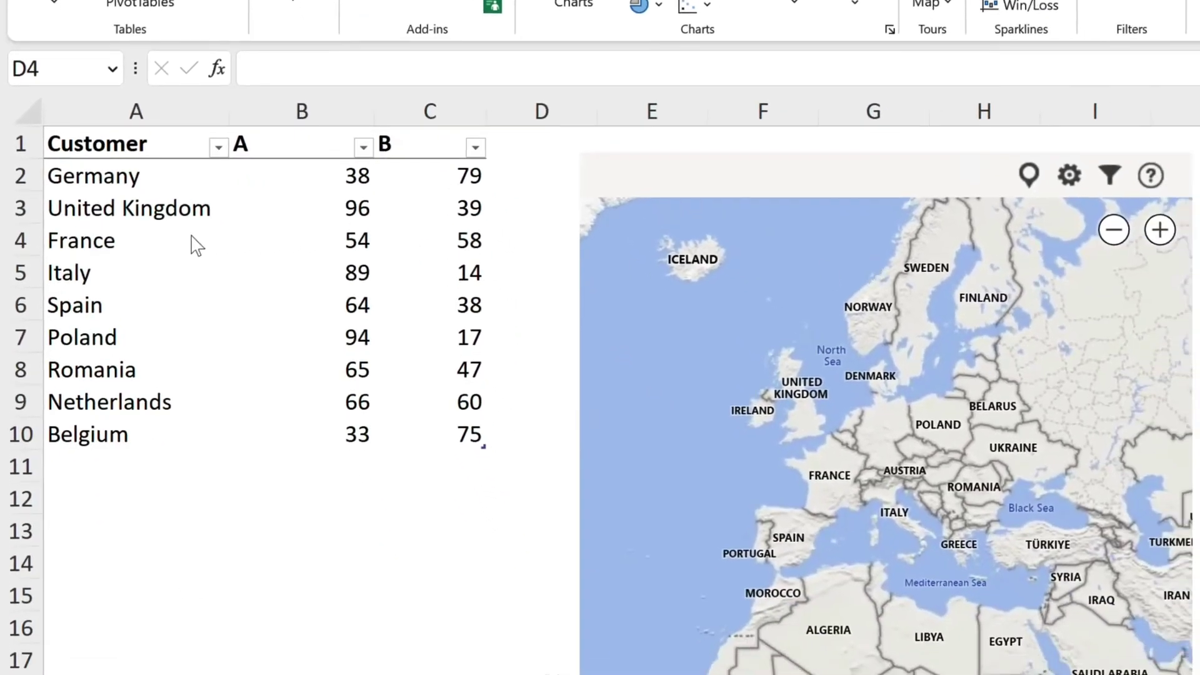
Step: Plot the customer table A1:C10, with its country names and A and B values, on the map
left_click(133, 203)
left_click_drag(134, 178, 107, 431)
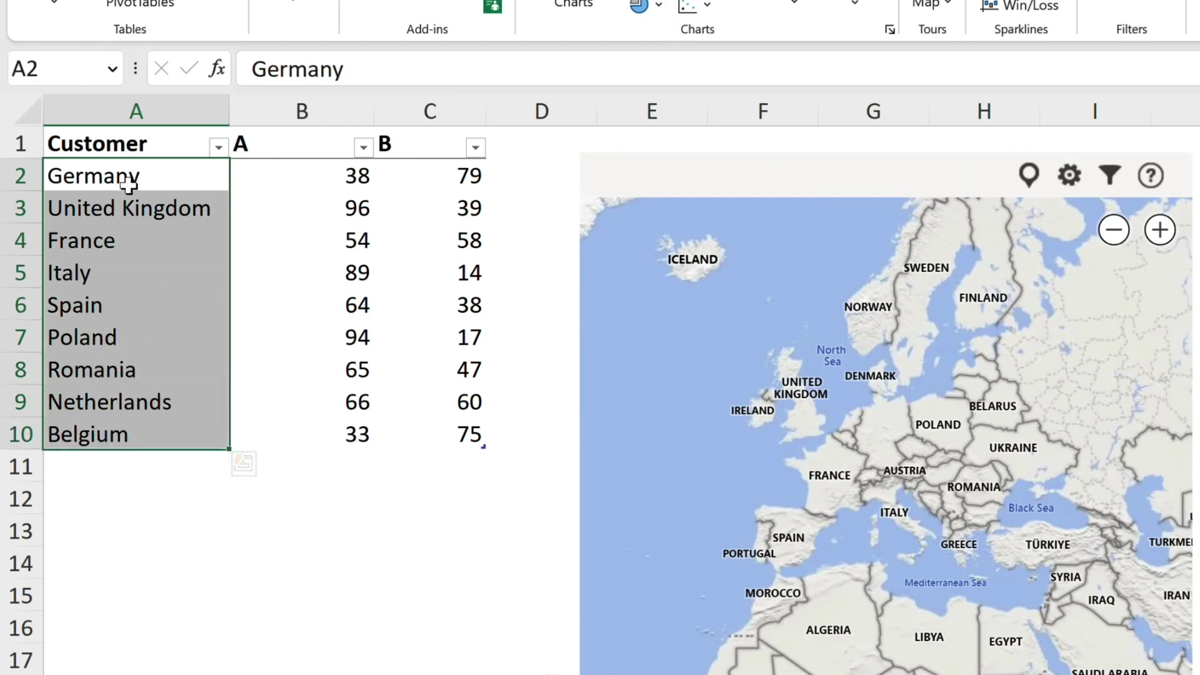
left_click_drag(303, 174, 464, 437)
left_click(281, 280)
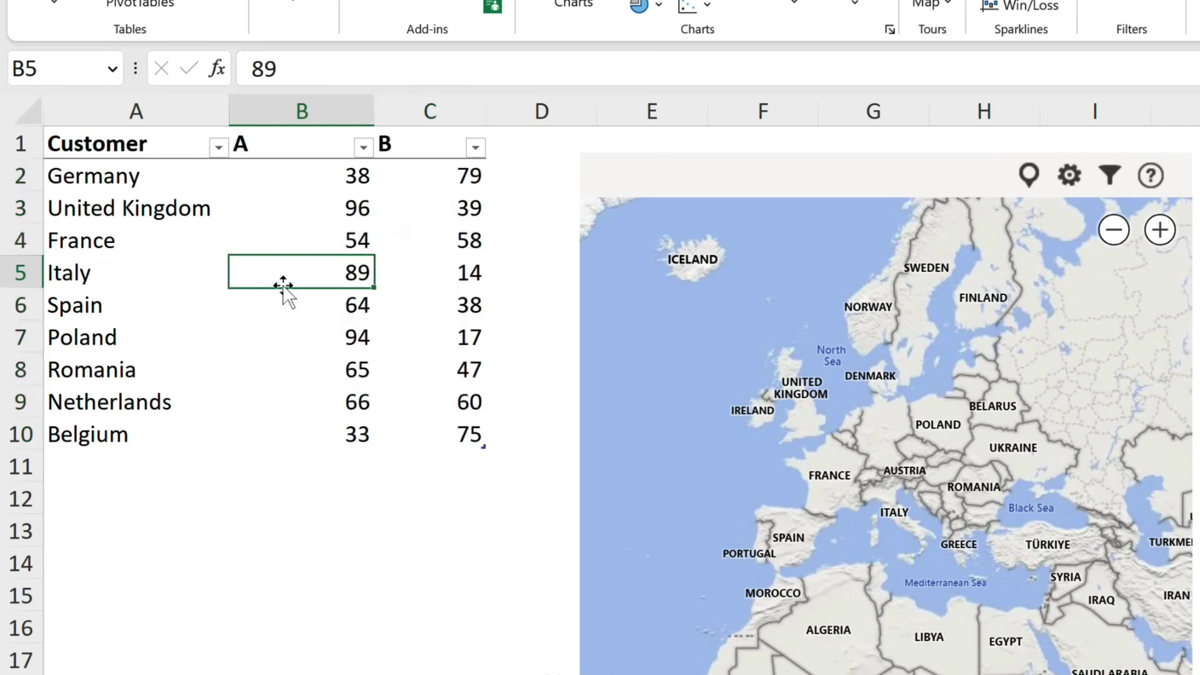
left_click_drag(116, 138, 414, 426)
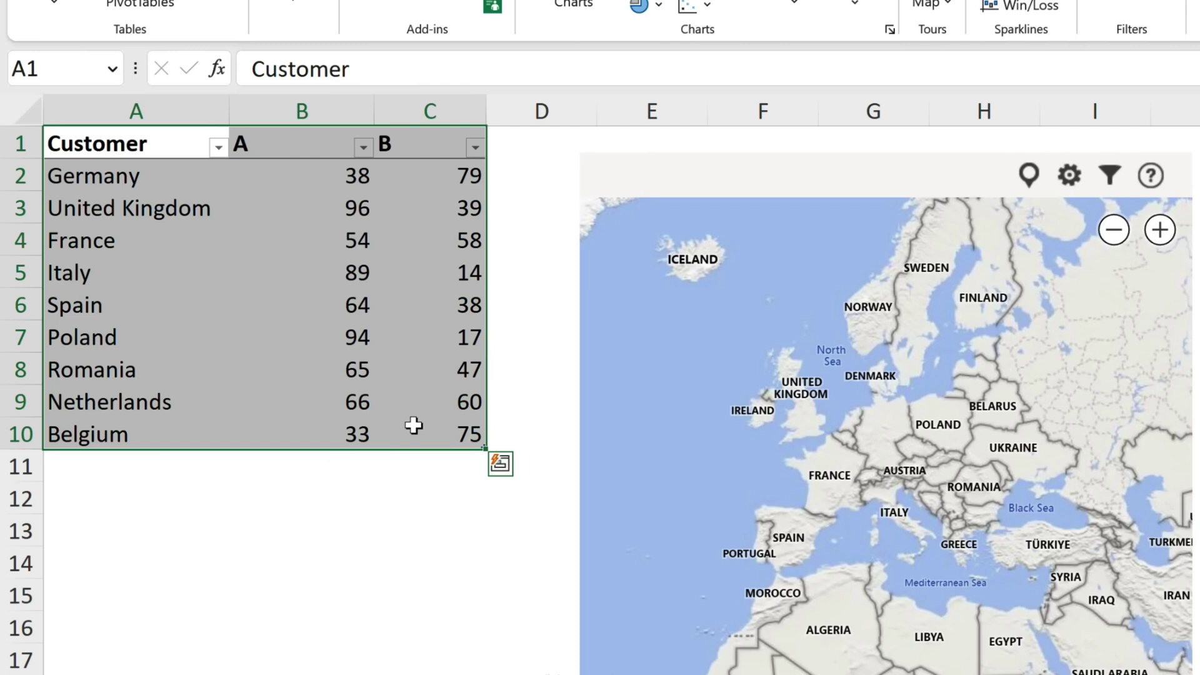
left_click(1030, 177)
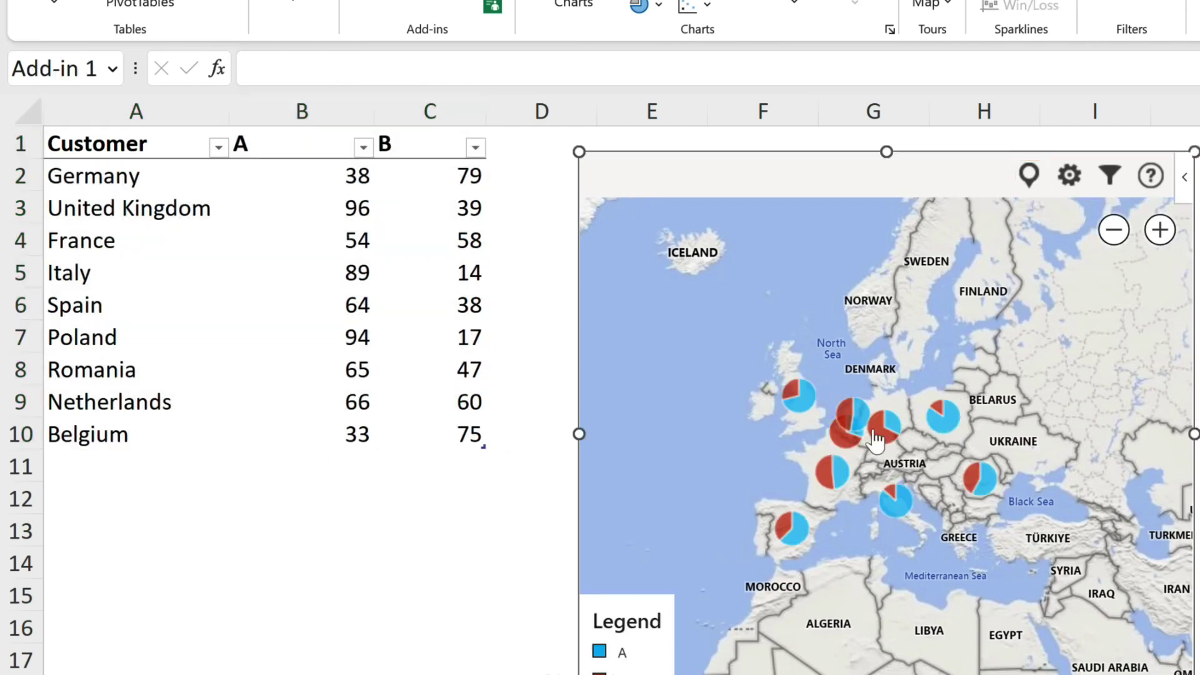
Step: Examine the pie markers on the map up close and view the details for Belgium
scroll(876, 437, "up", 3)
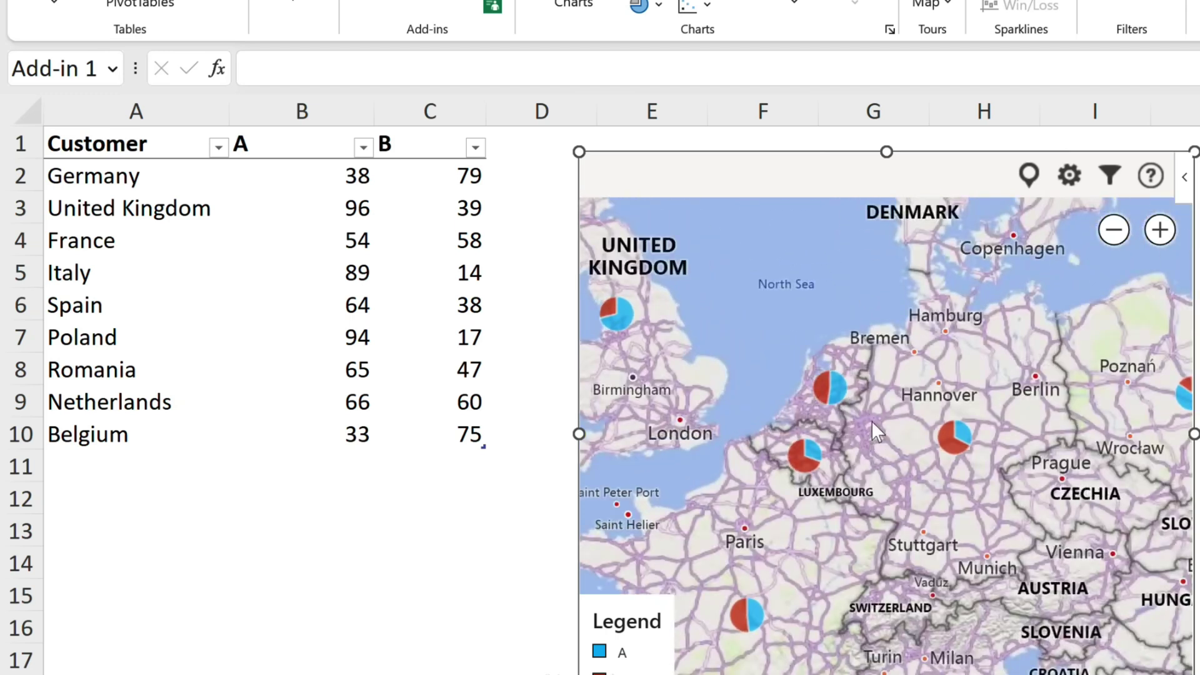
left_click_drag(872, 421, 960, 311)
scroll(860, 389, "down", 2)
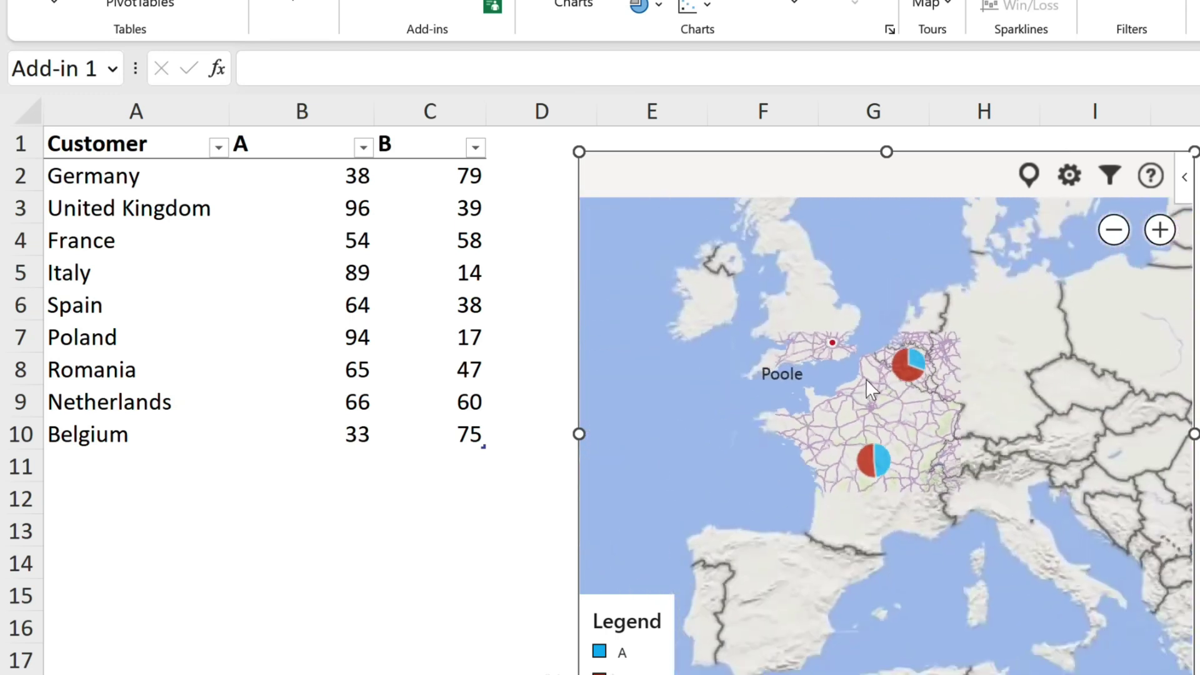
left_click(895, 367)
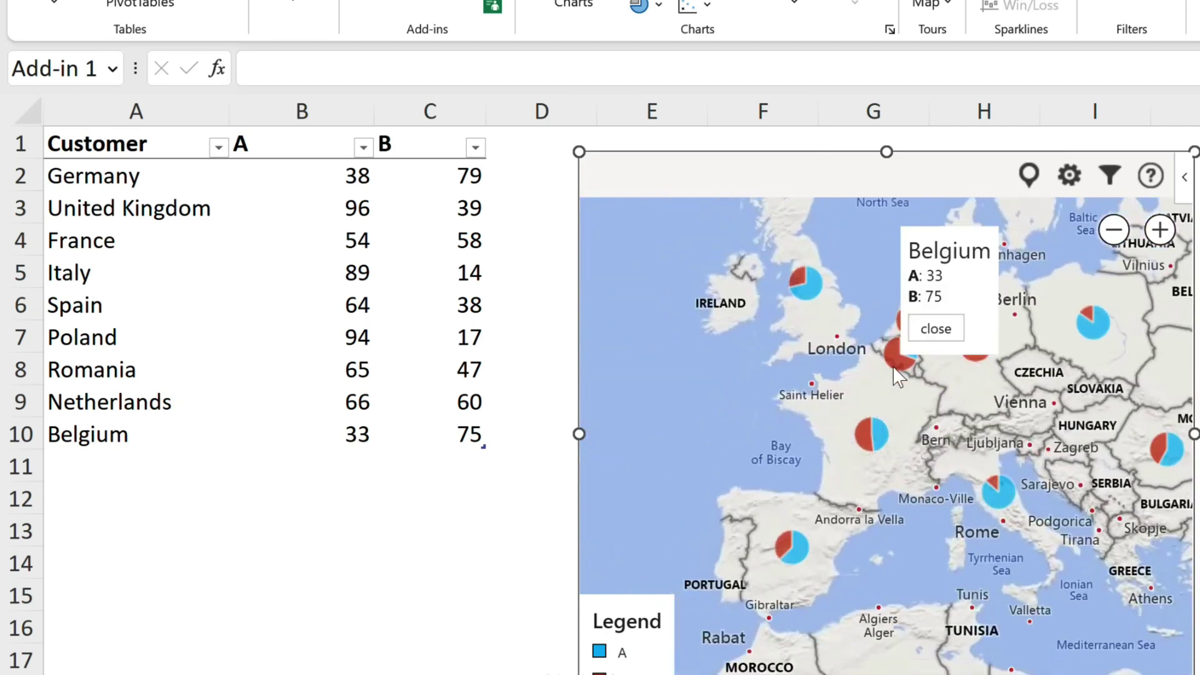
left_click(936, 330)
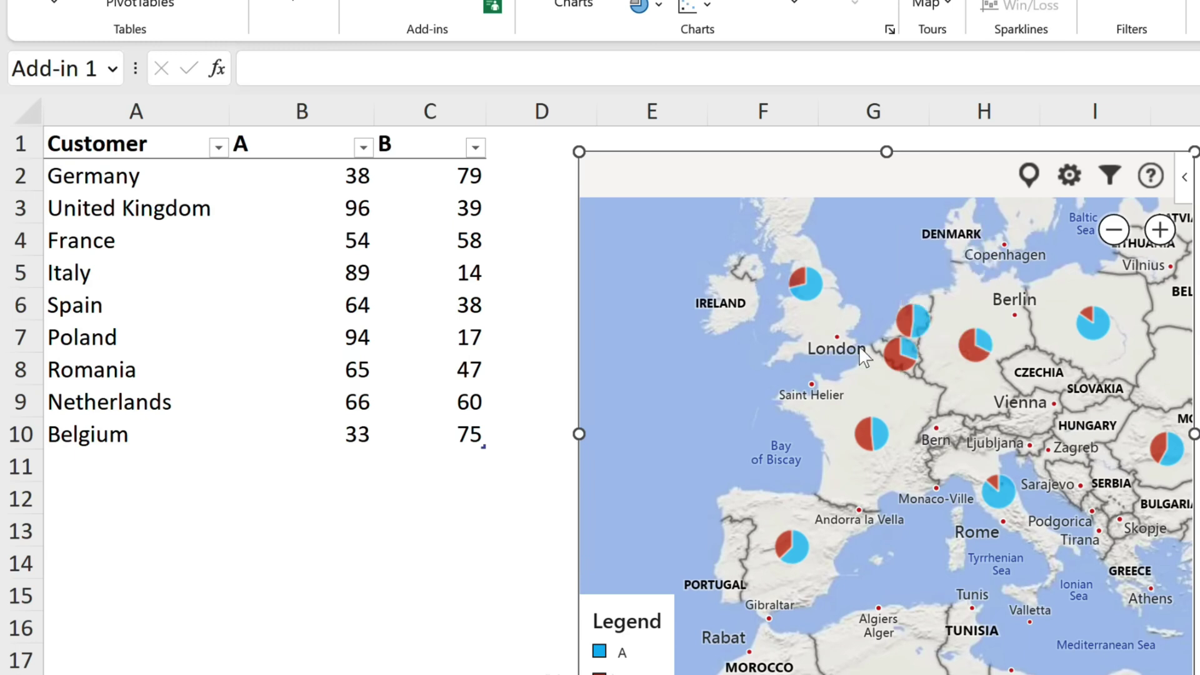
Step: Add Austria as a new customer in row 11 with 100 for A and check its map marker
left_click(142, 466)
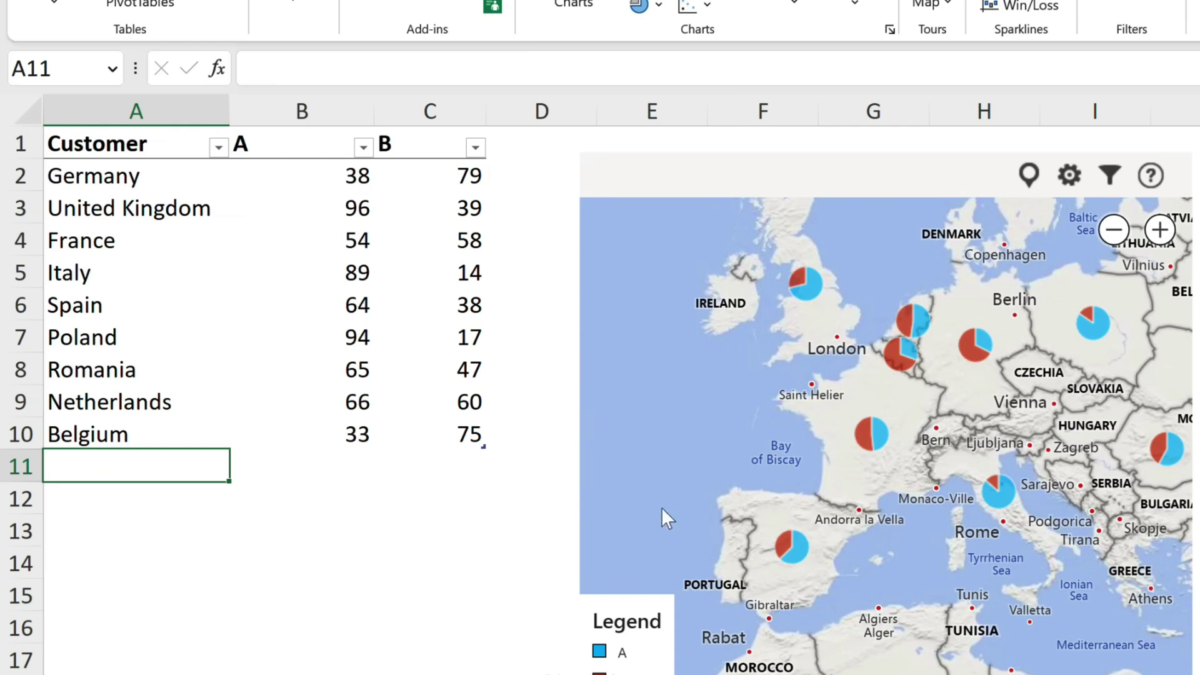
type("Austria")
key("Tab")
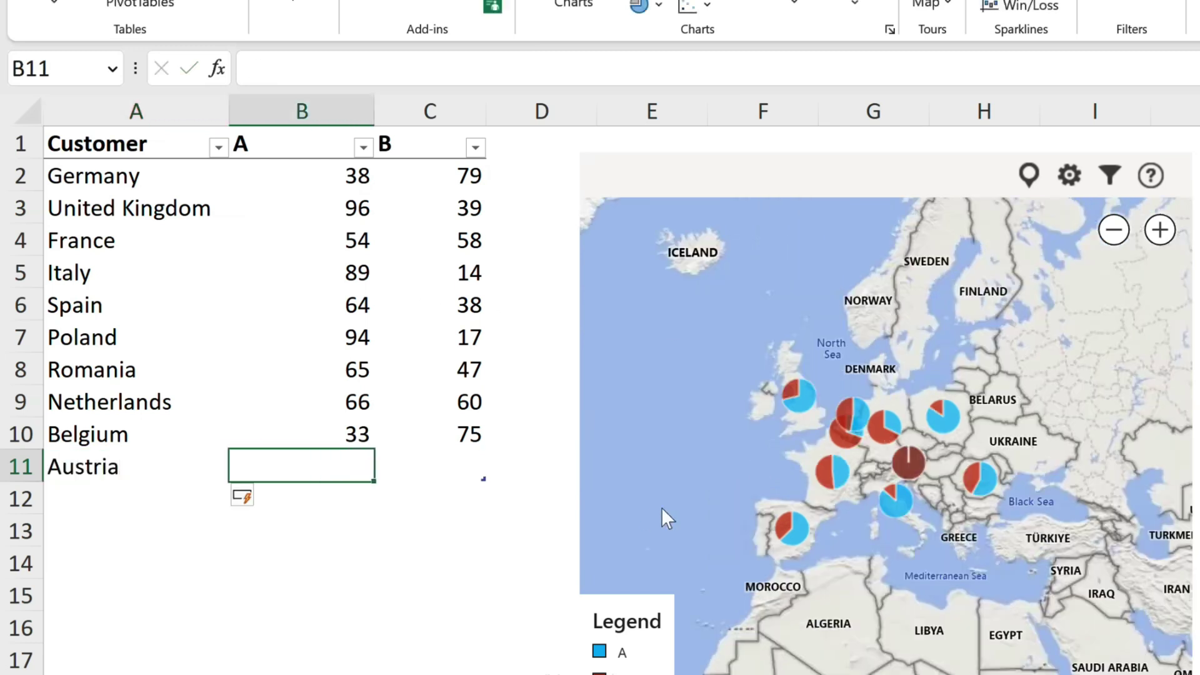
type("100")
key("ctrl+Return")
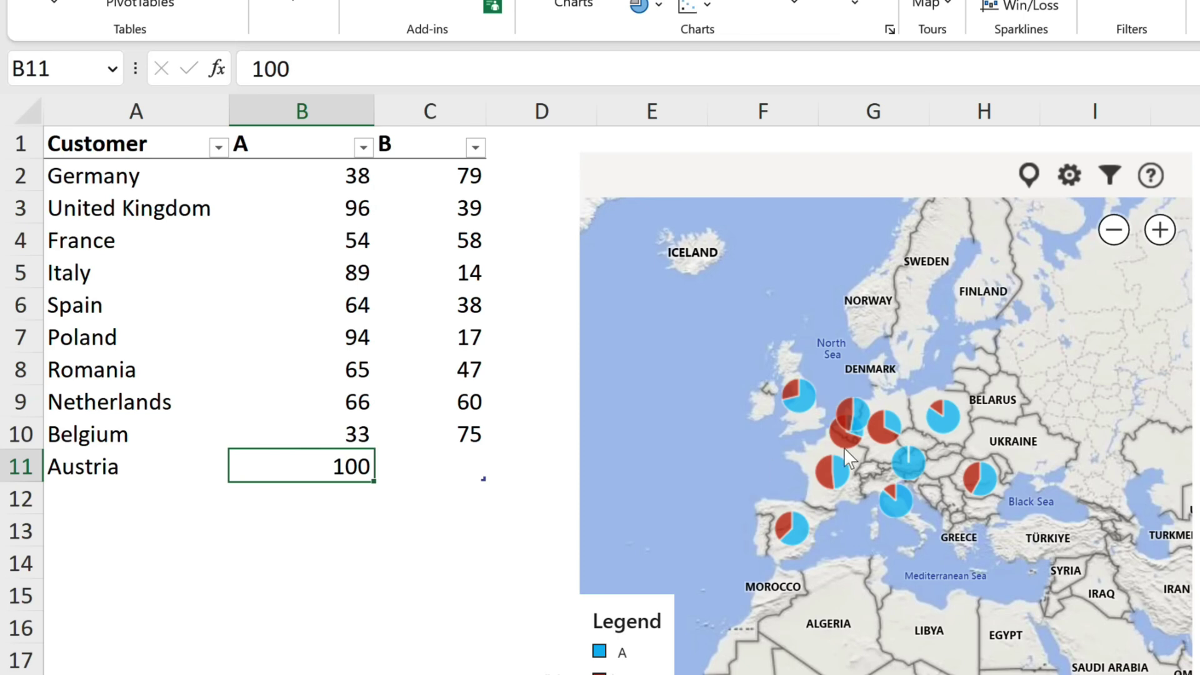
left_click(903, 462)
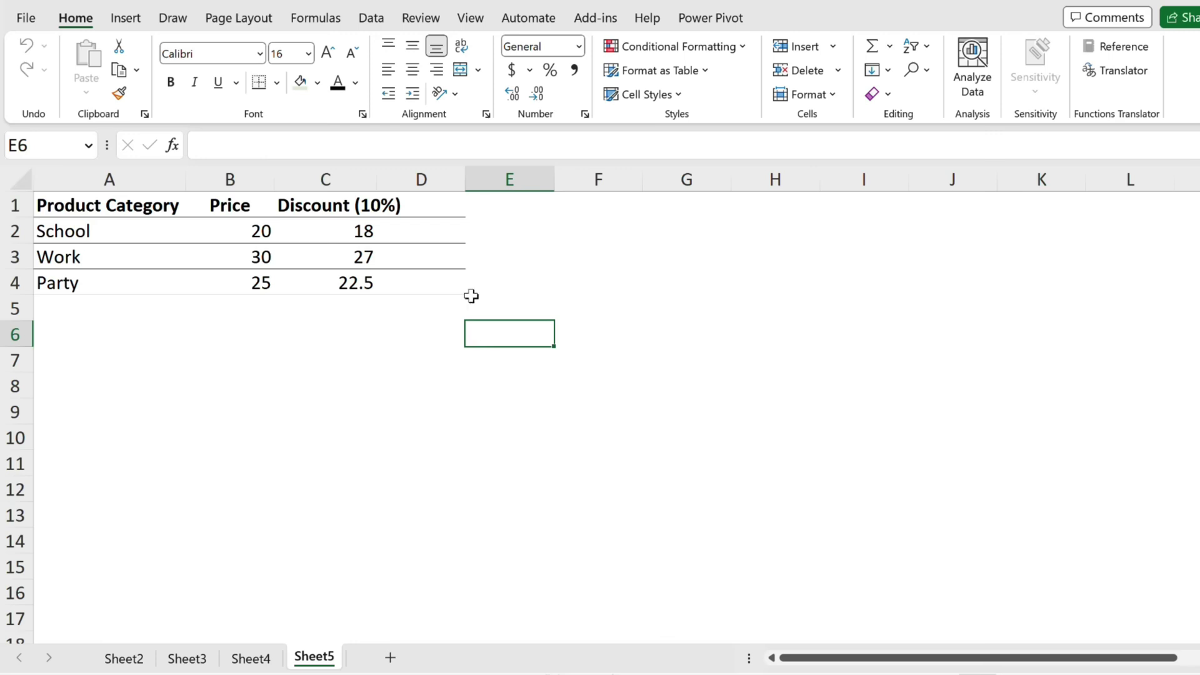
Step: Review the LAMBDA definition of InternalSort among the workbook's defined names without changing it
left_click(306, 22)
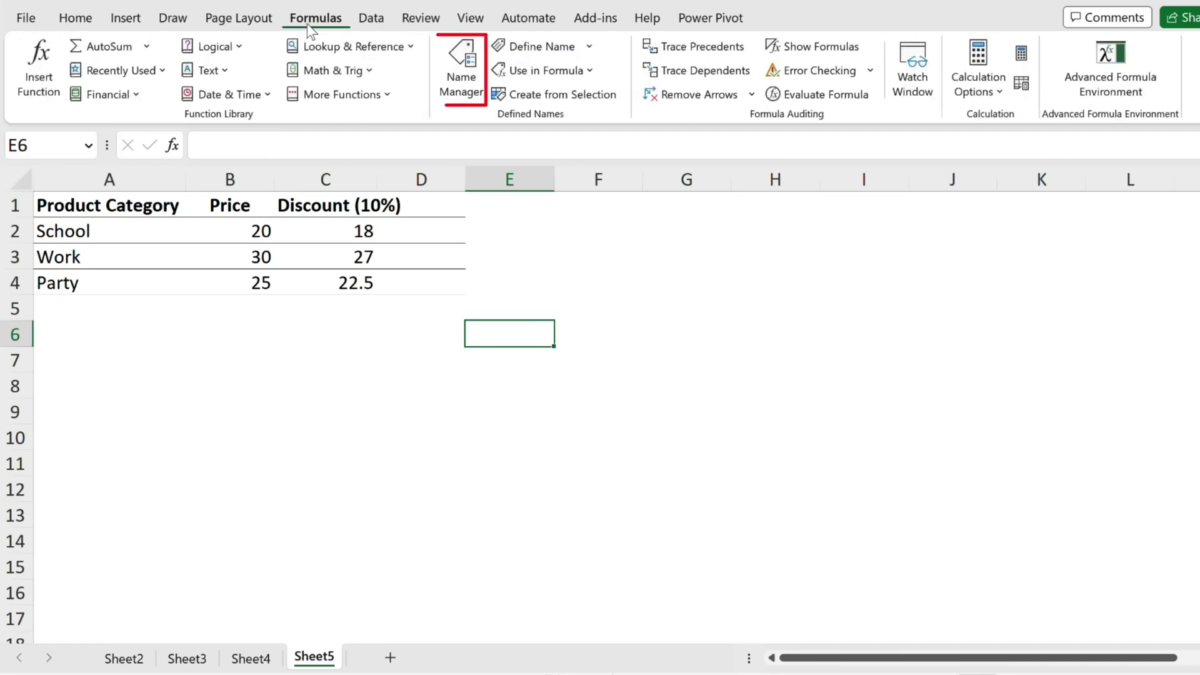
left_click(461, 69)
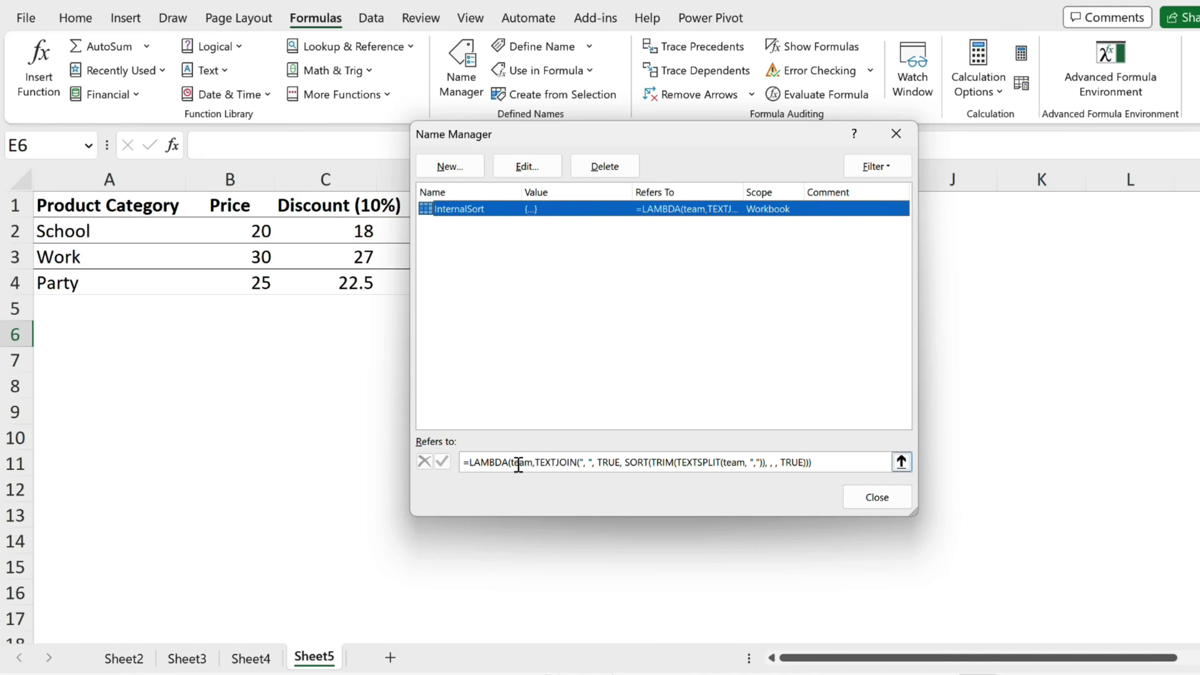
left_click(471, 462)
left_click(842, 464, "shift")
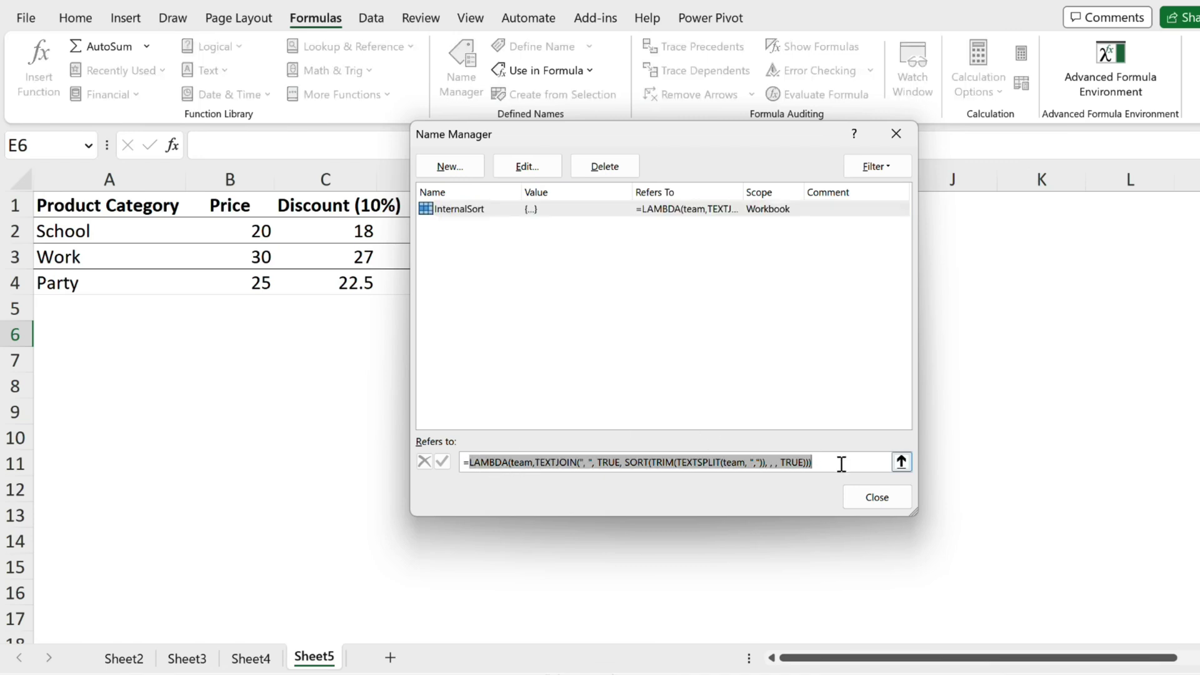
left_click(841, 463)
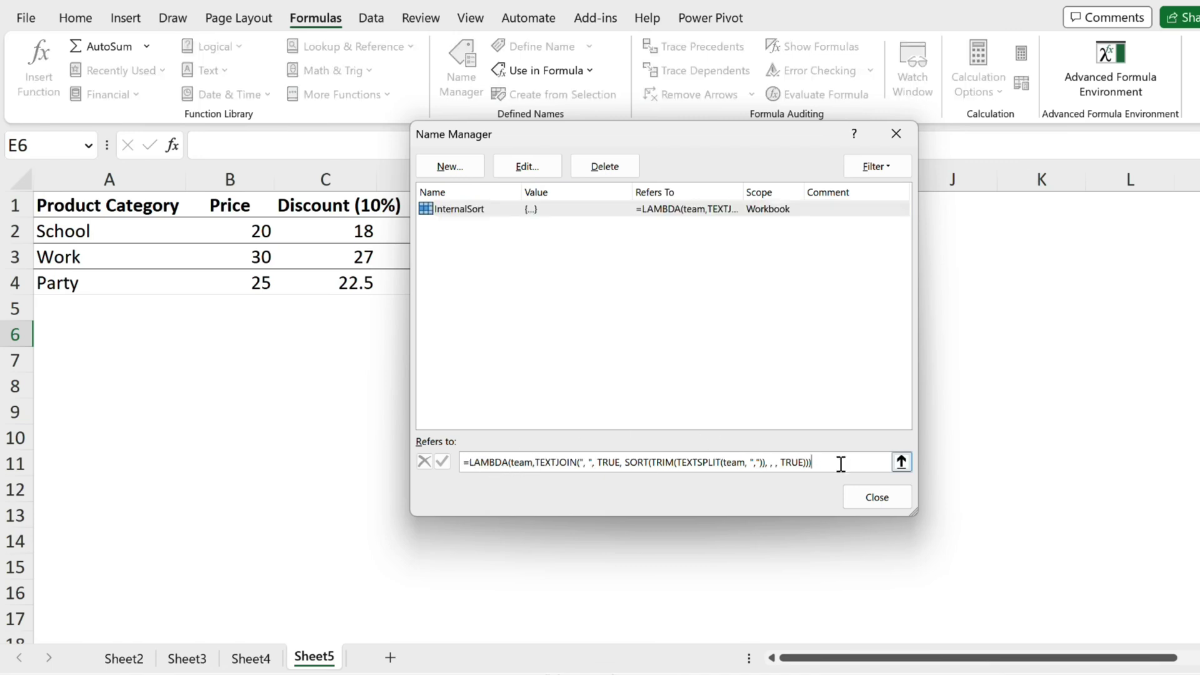
left_click(864, 500)
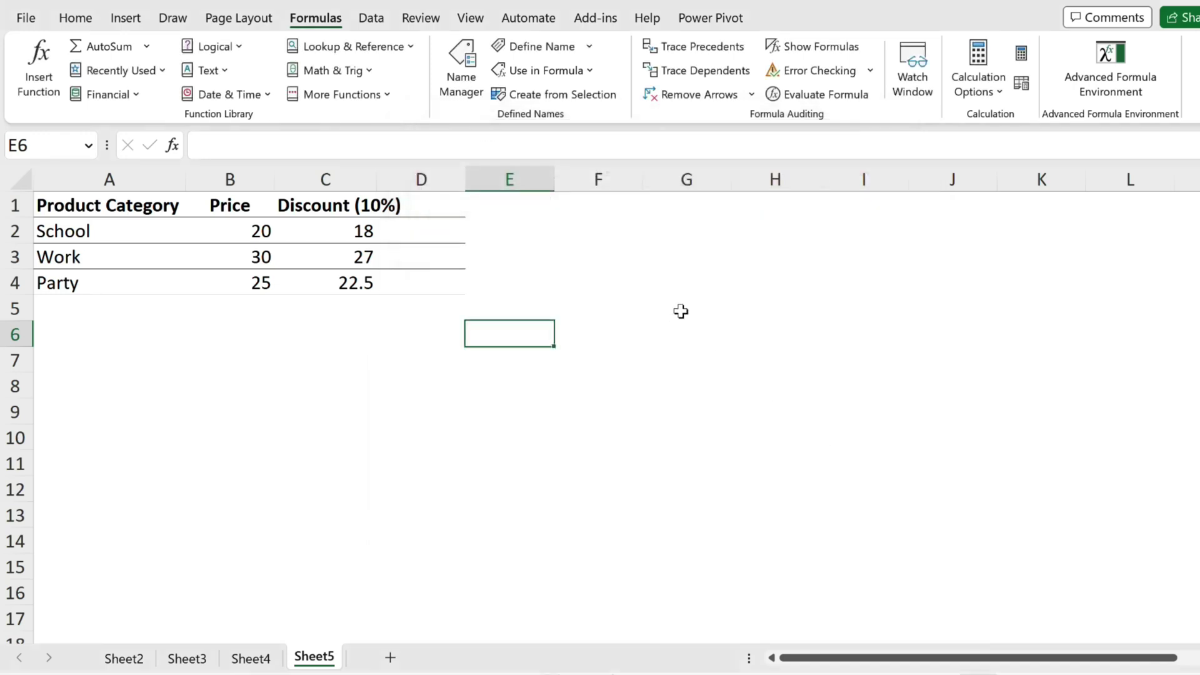
Step: Create a new named function called Discount in the Advanced Formula Environment, checking the existing discount formula in C2
left_click(1088, 92)
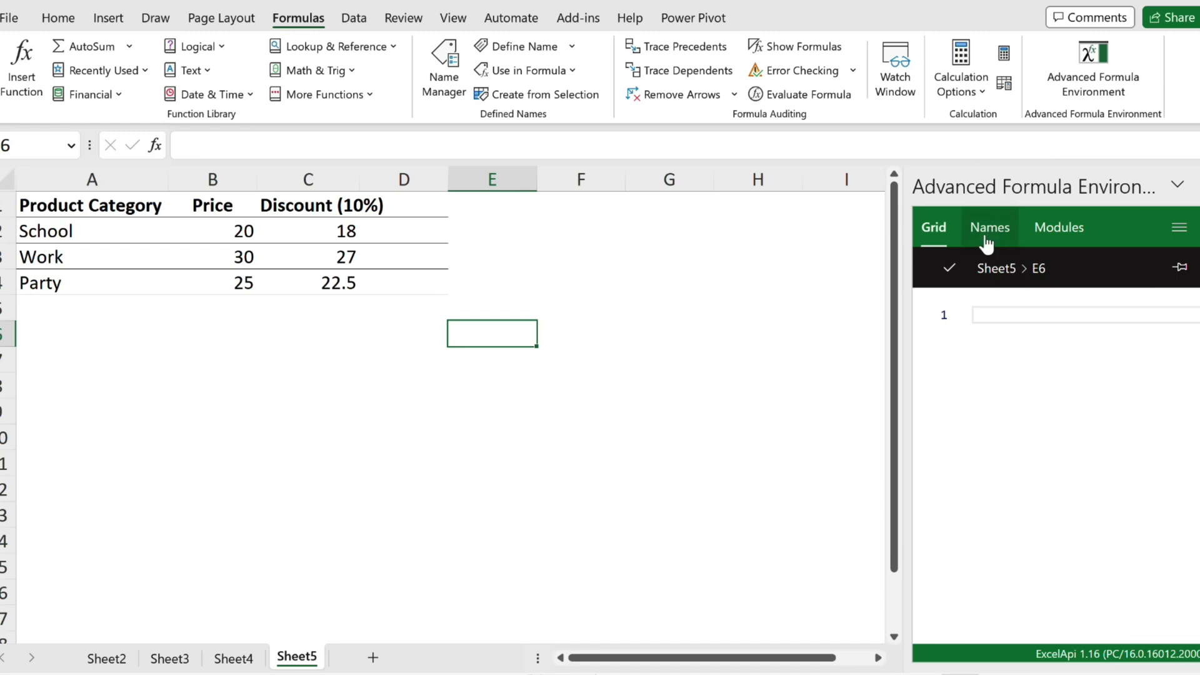
left_click(986, 243)
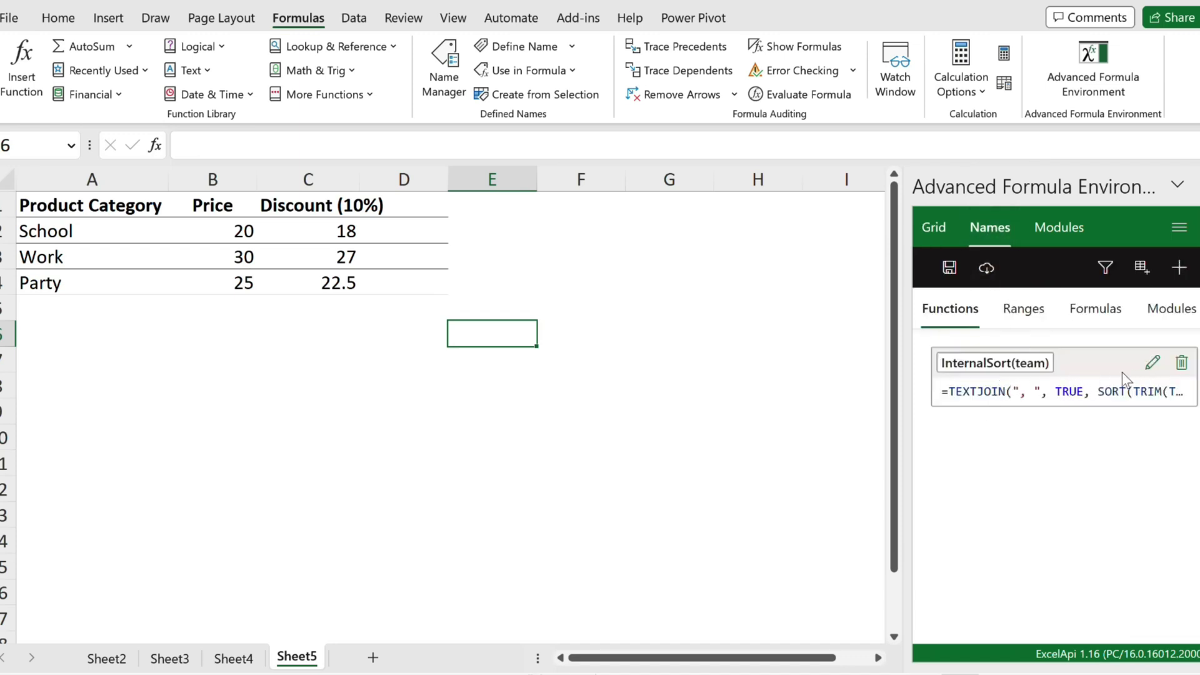
left_click(1179, 269)
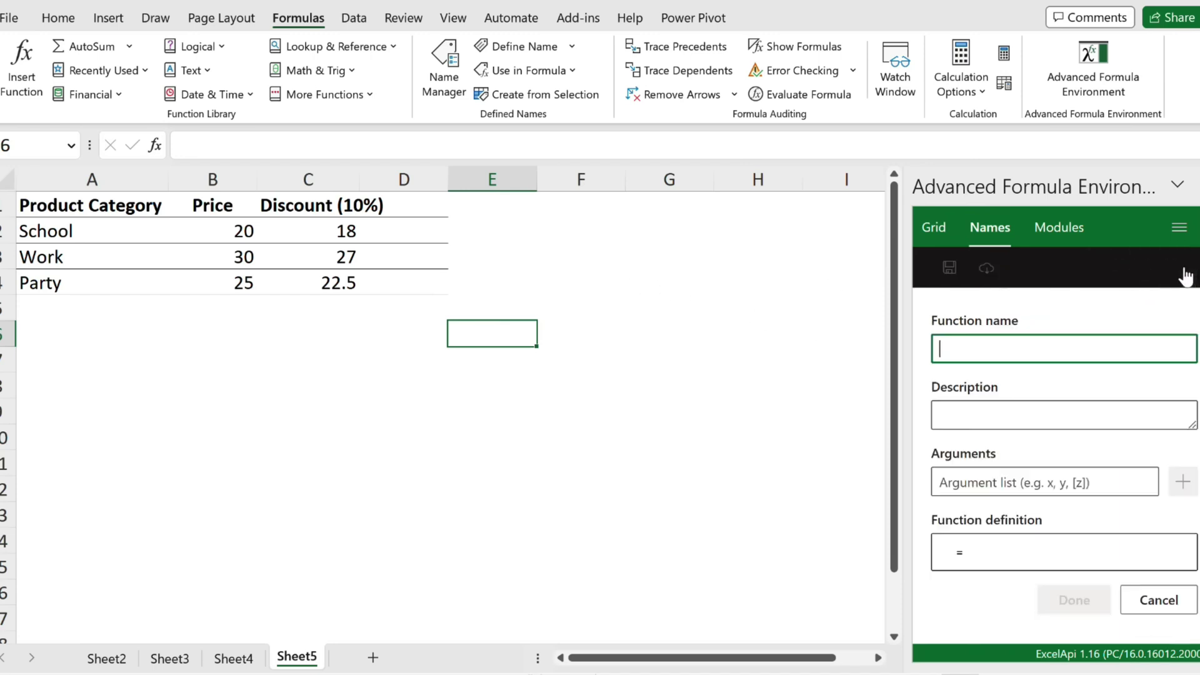
left_click(327, 239)
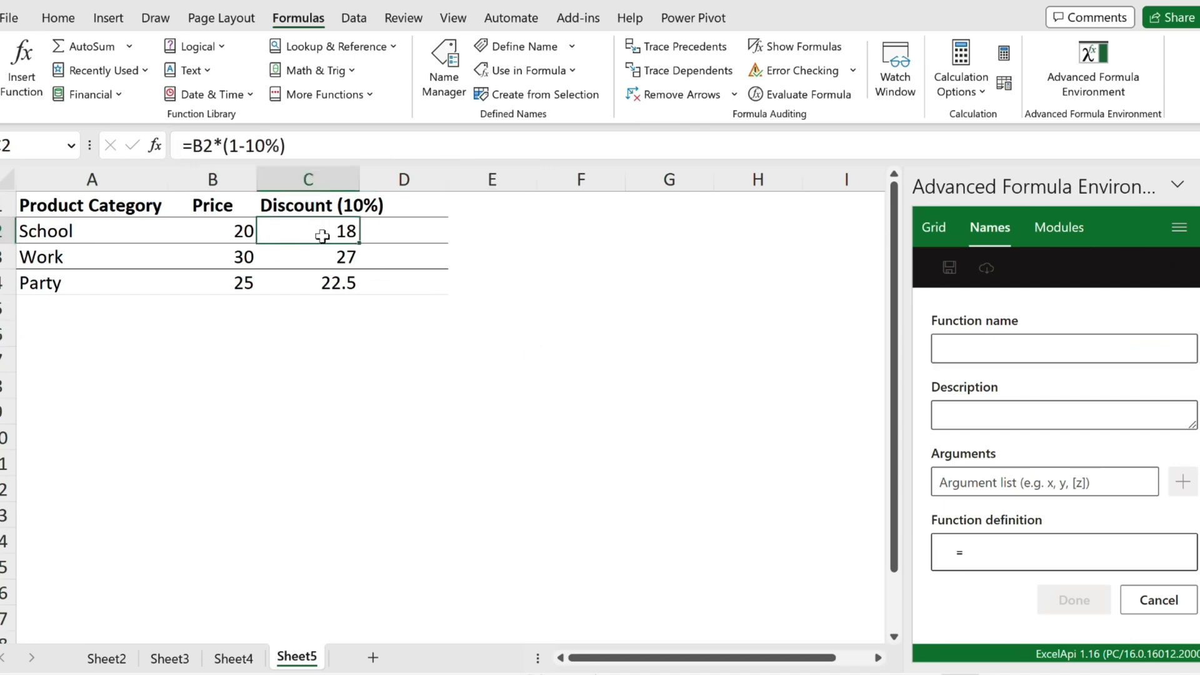
left_click(421, 237)
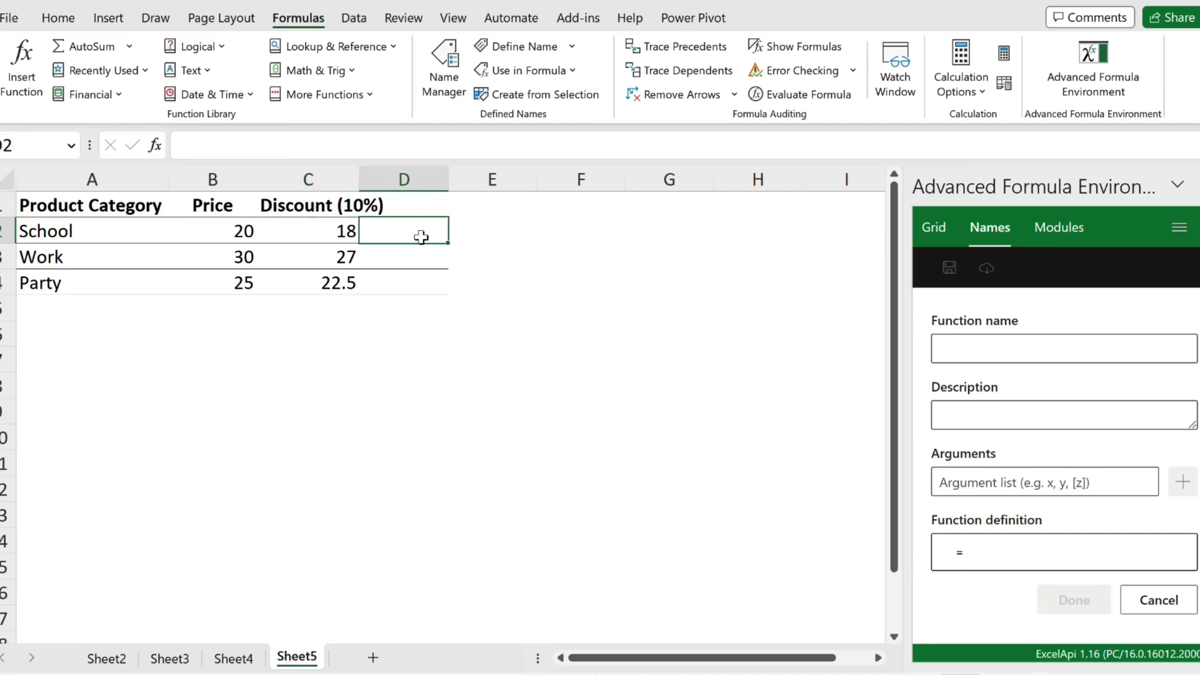
left_click(1038, 347)
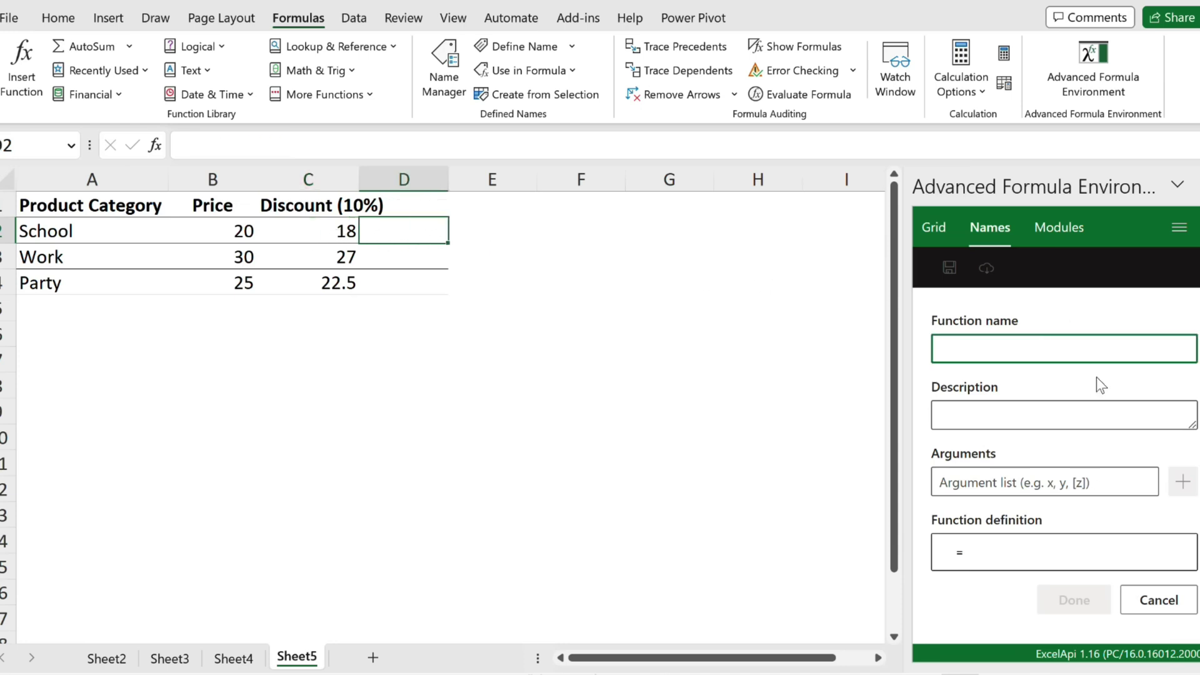
type("Discount")
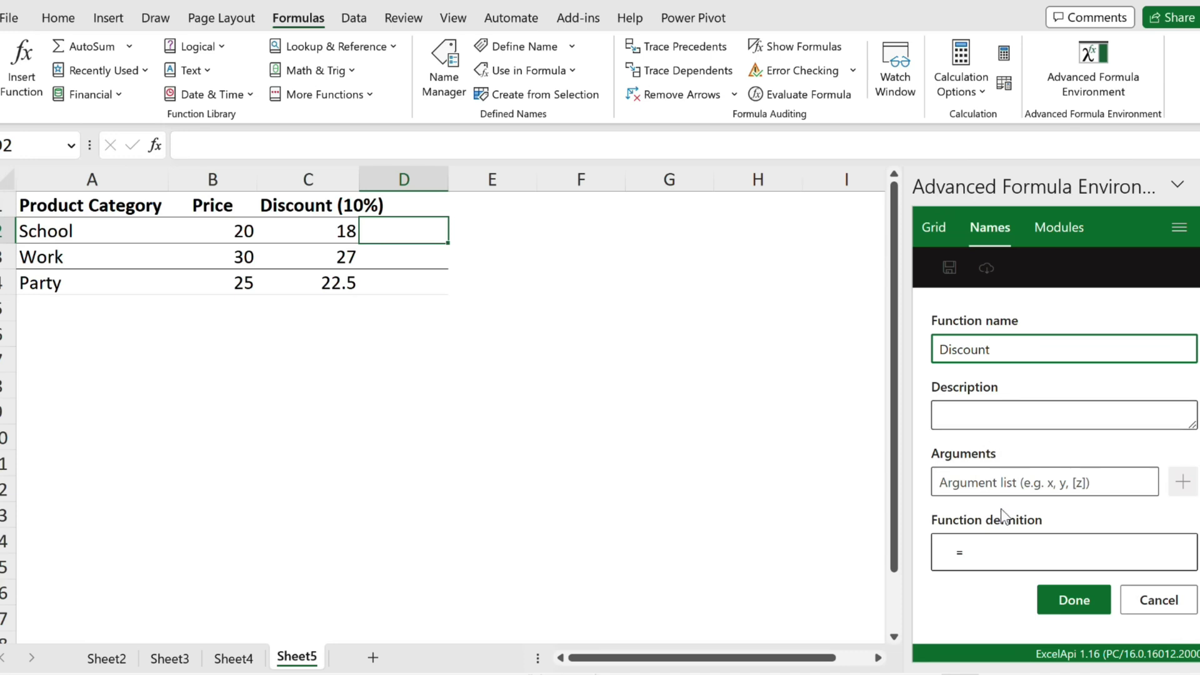
Step: Add ProductPrice as an argument of the Discount function
left_click(992, 485)
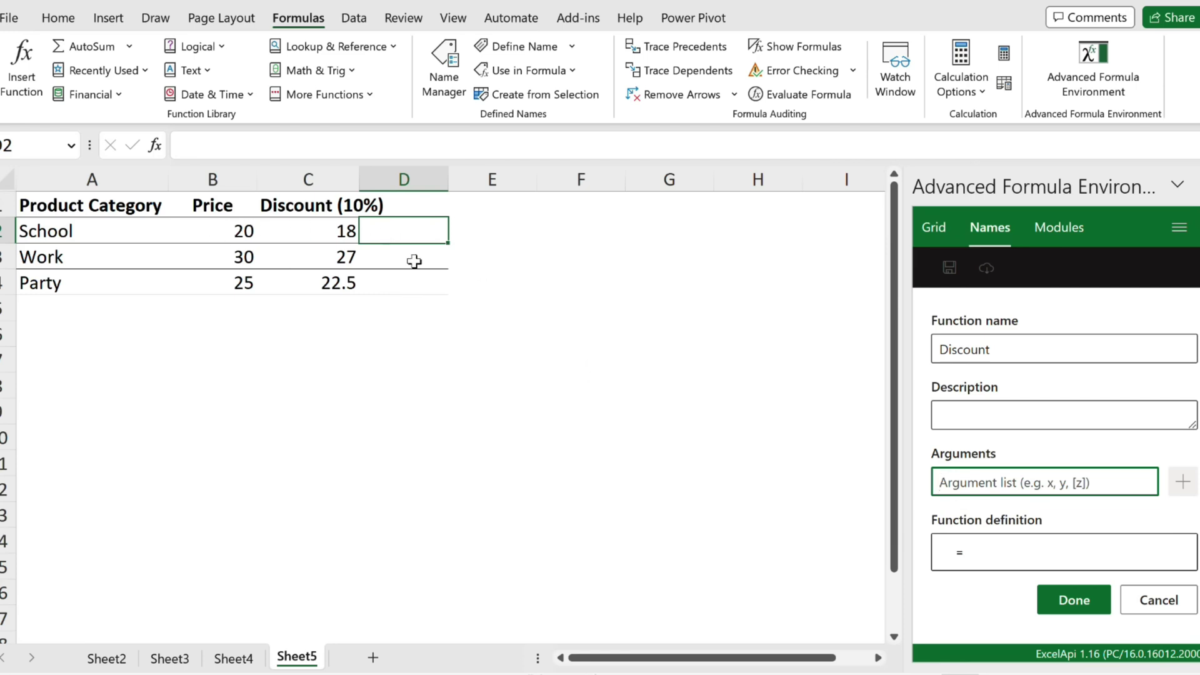
type("ProductPrice")
key("Return")
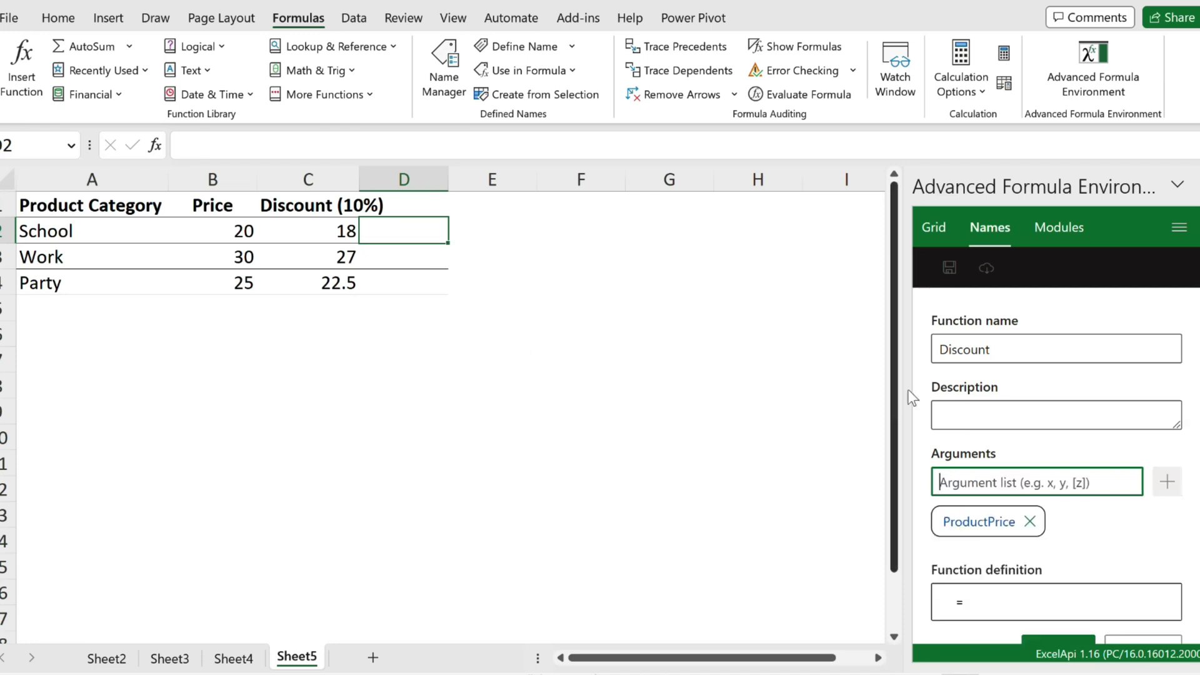
Step: Define the Discount function as =ProductPrice*(1-10%), modelled on the formula in C2, and save it
scroll(995, 544, "down", 1)
left_click(996, 566)
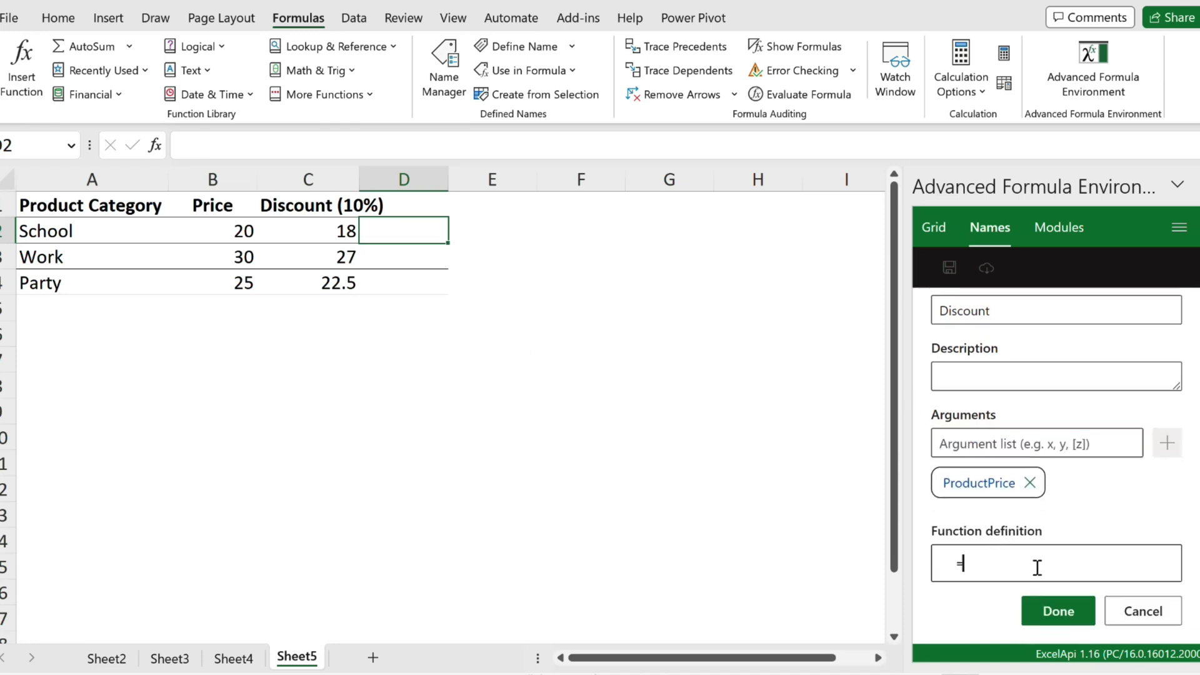
type("produc")
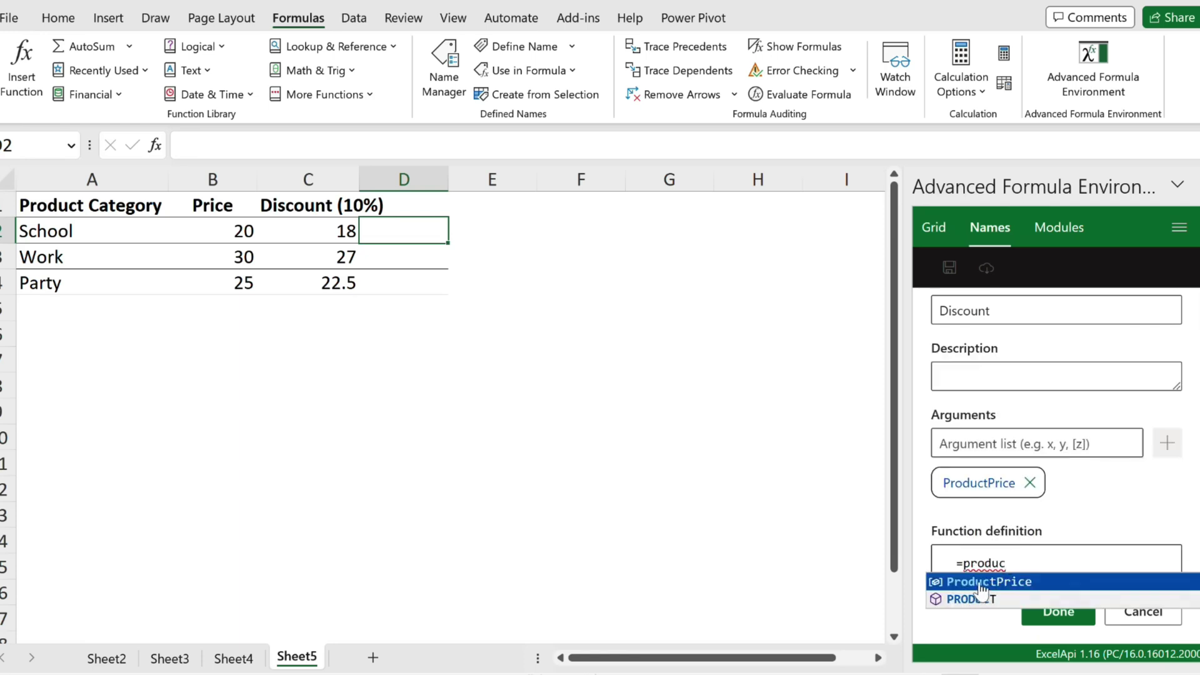
left_click(982, 582)
left_click(317, 230)
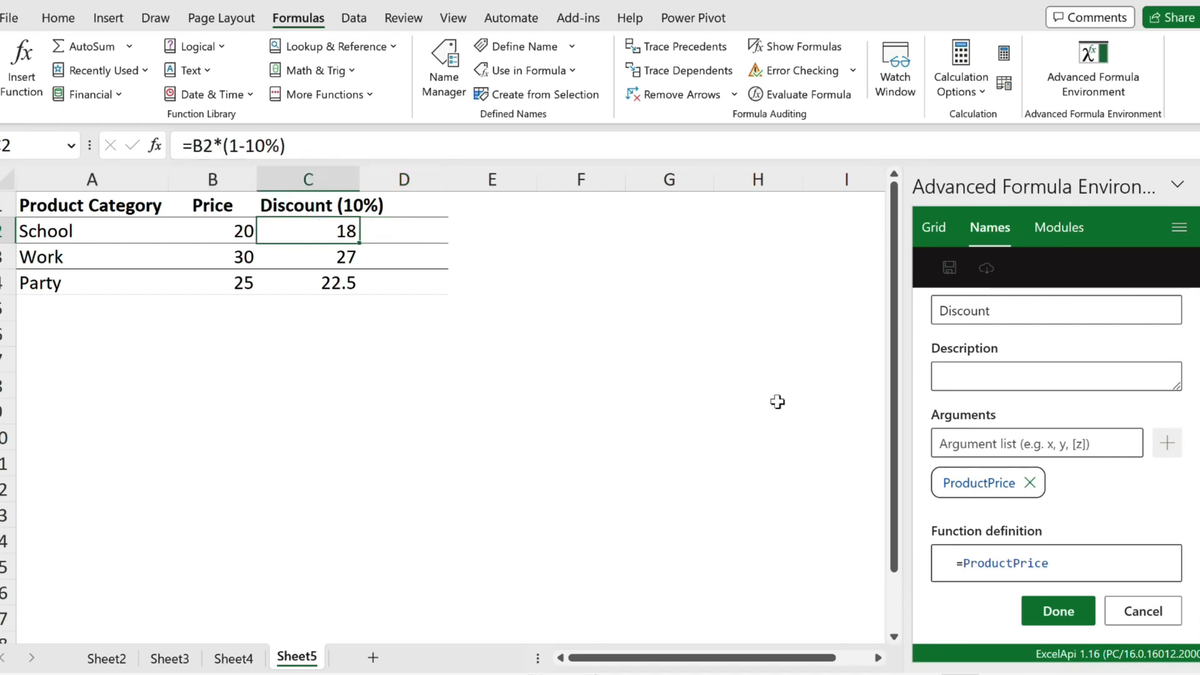
left_click(1110, 555)
type("*()")
type("10%")
left_click(1056, 610)
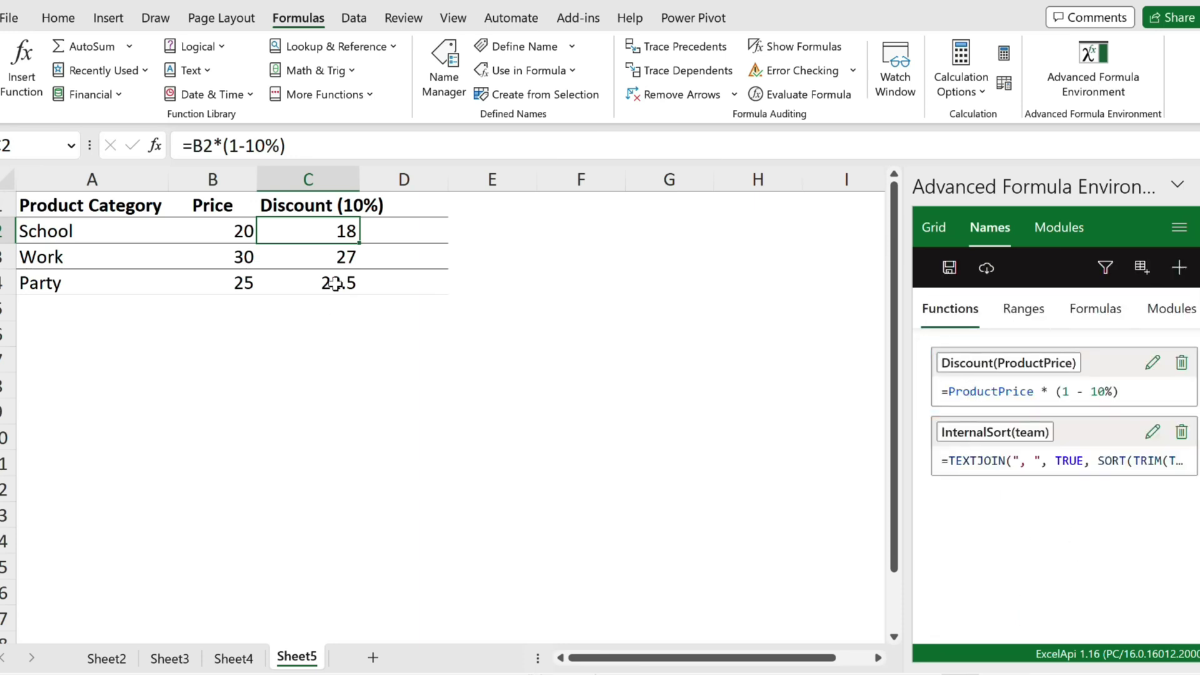
Step: Enter =Discount(B2) in D2, fill it down to D4, and open the Name Manager
left_click(419, 233)
type("=dis")
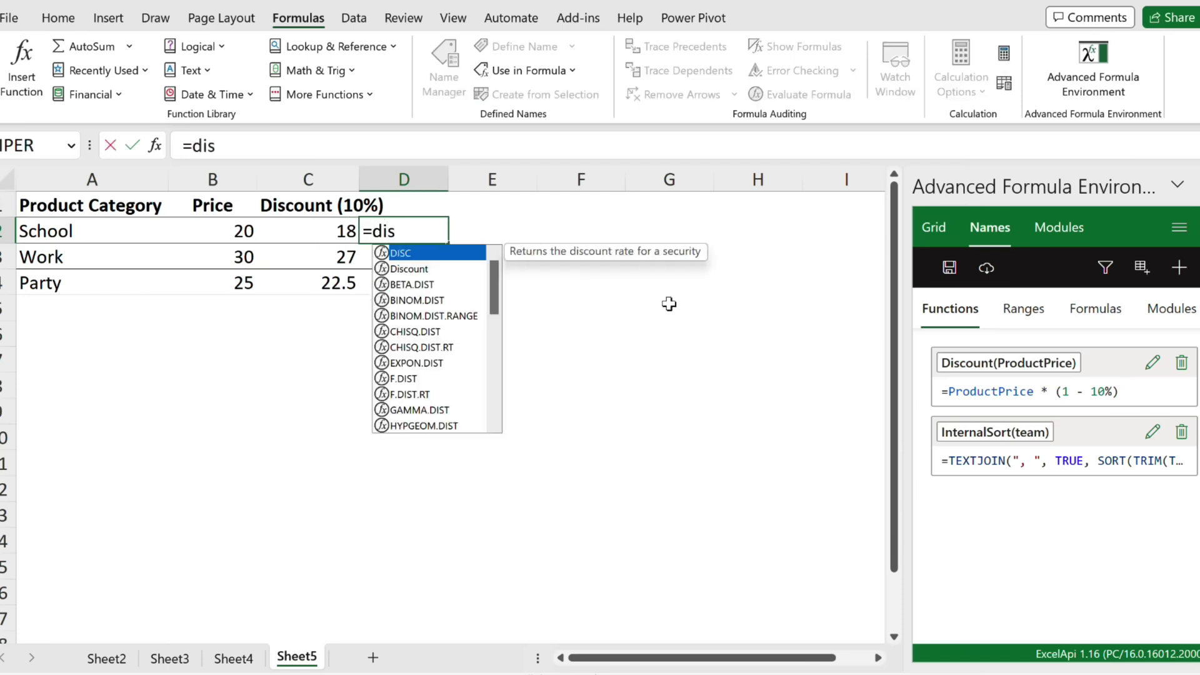
key("Down")
key("Tab")
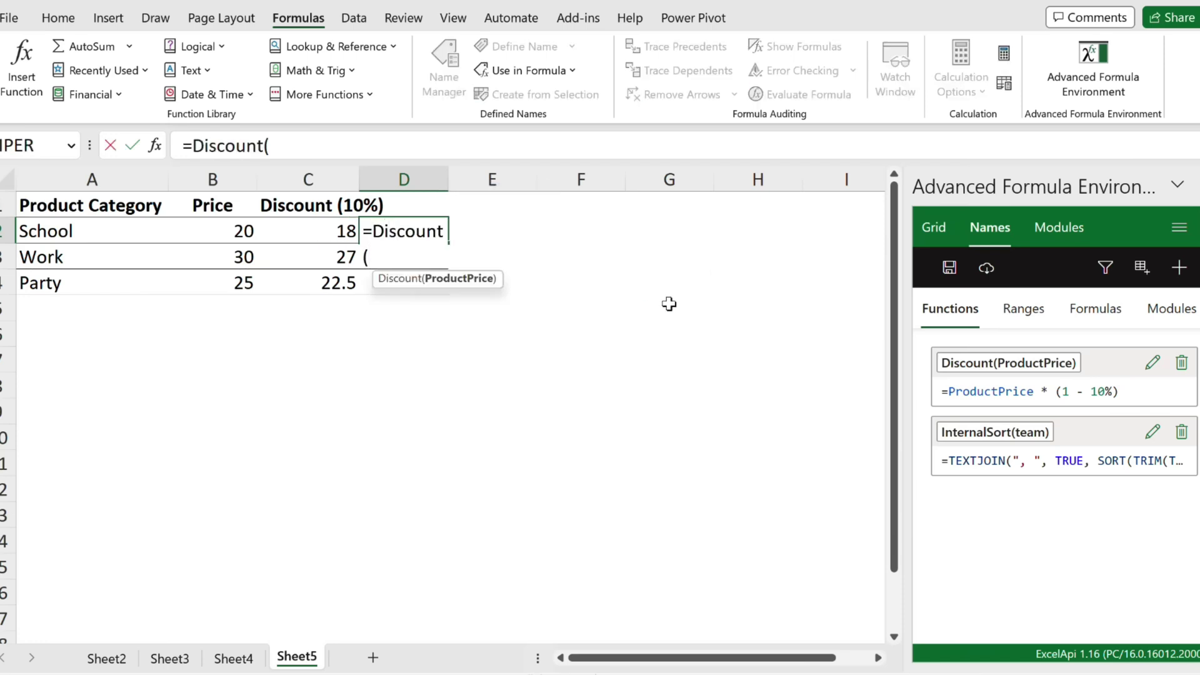
left_click(246, 234)
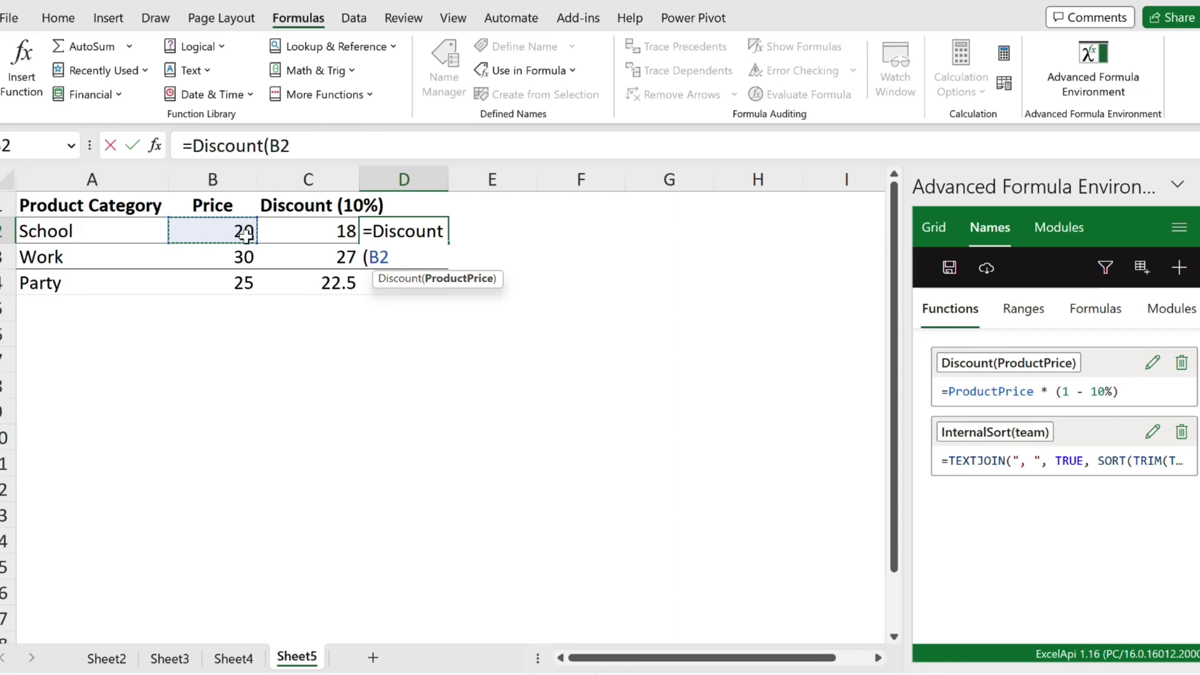
type(")")
key("ctrl+Return")
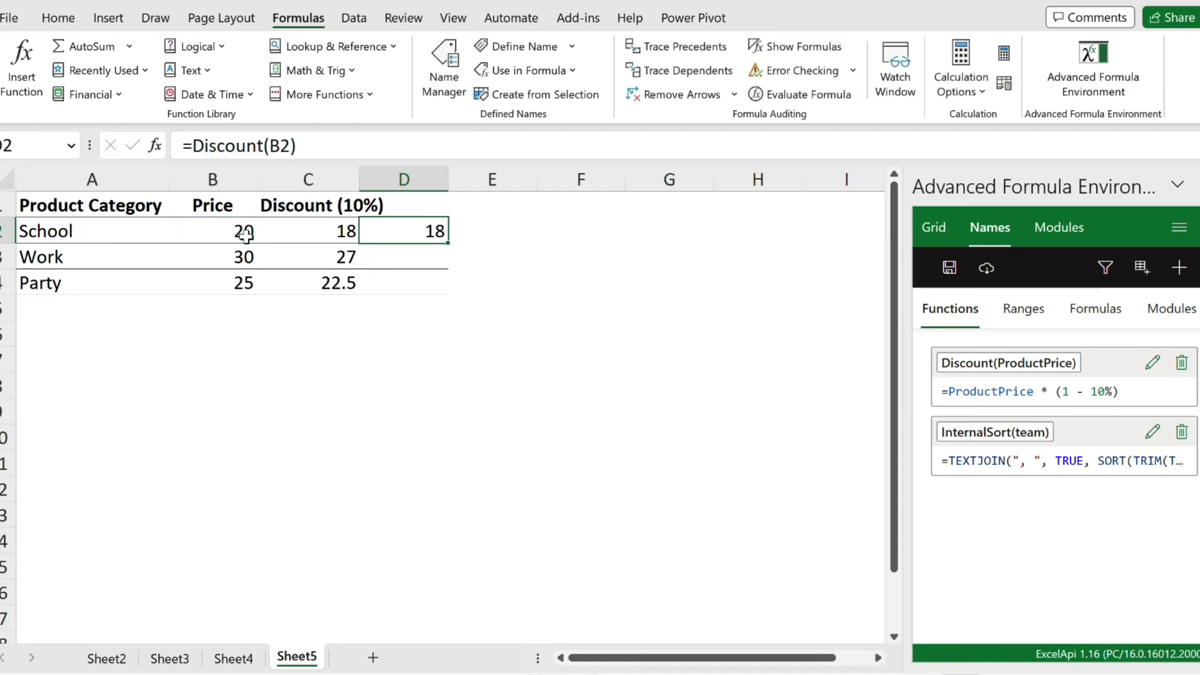
left_click_drag(445, 243, 458, 300)
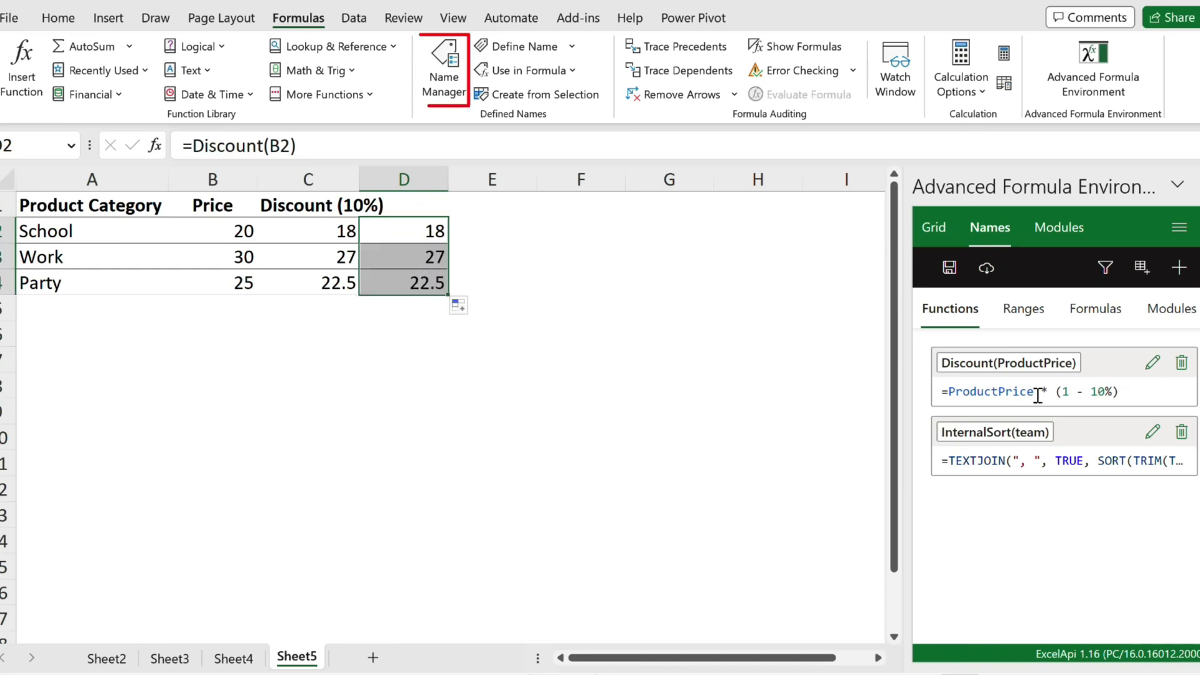
left_click(441, 88)
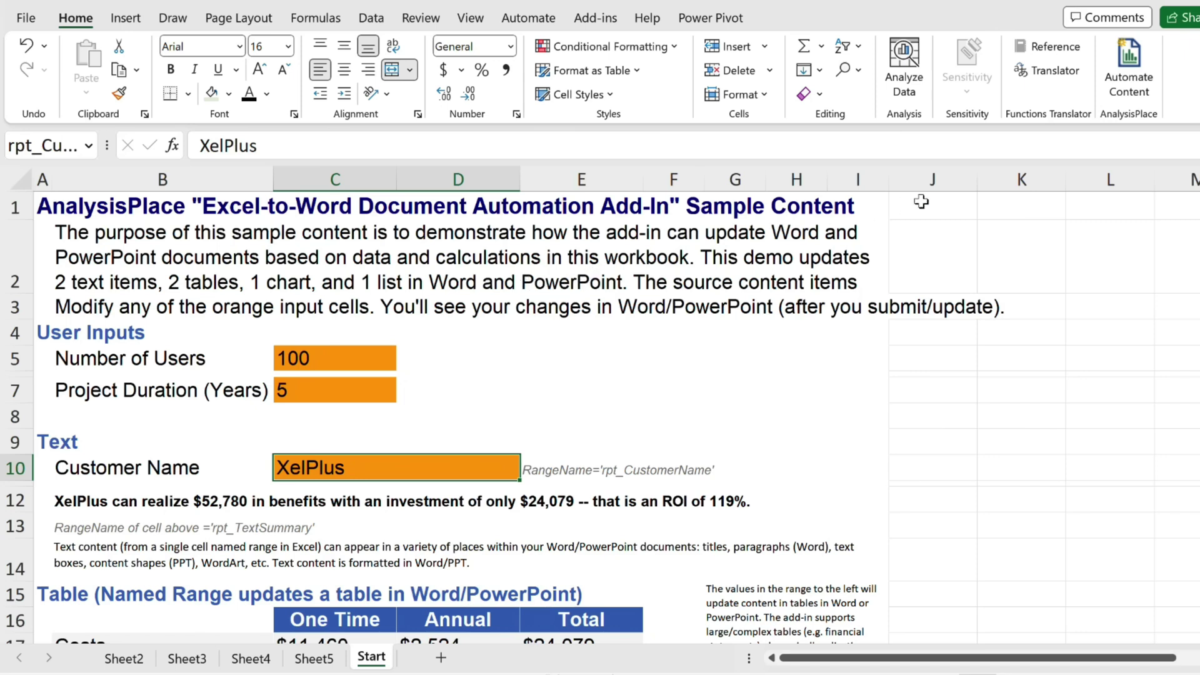
Step: Open AnalysisPlace's Excel-to-Word Automation add-in and review its getting-started instructions and the sample content on the Start sheet
left_click(1130, 88)
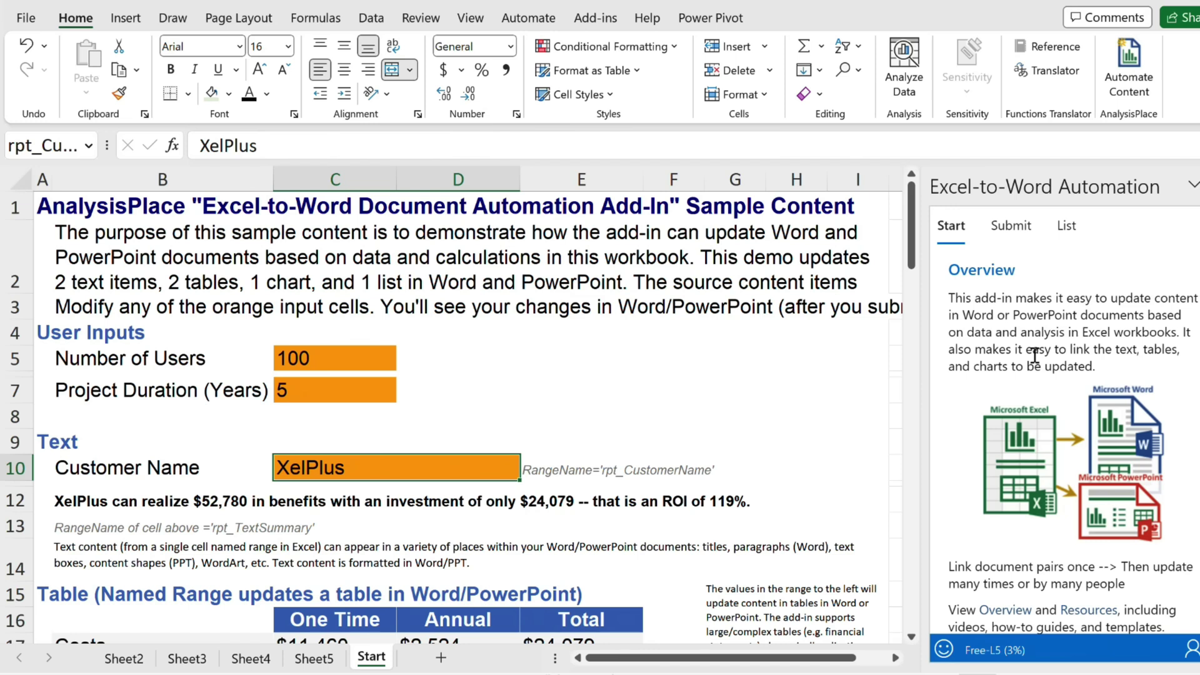
scroll(1035, 355, "down", 7)
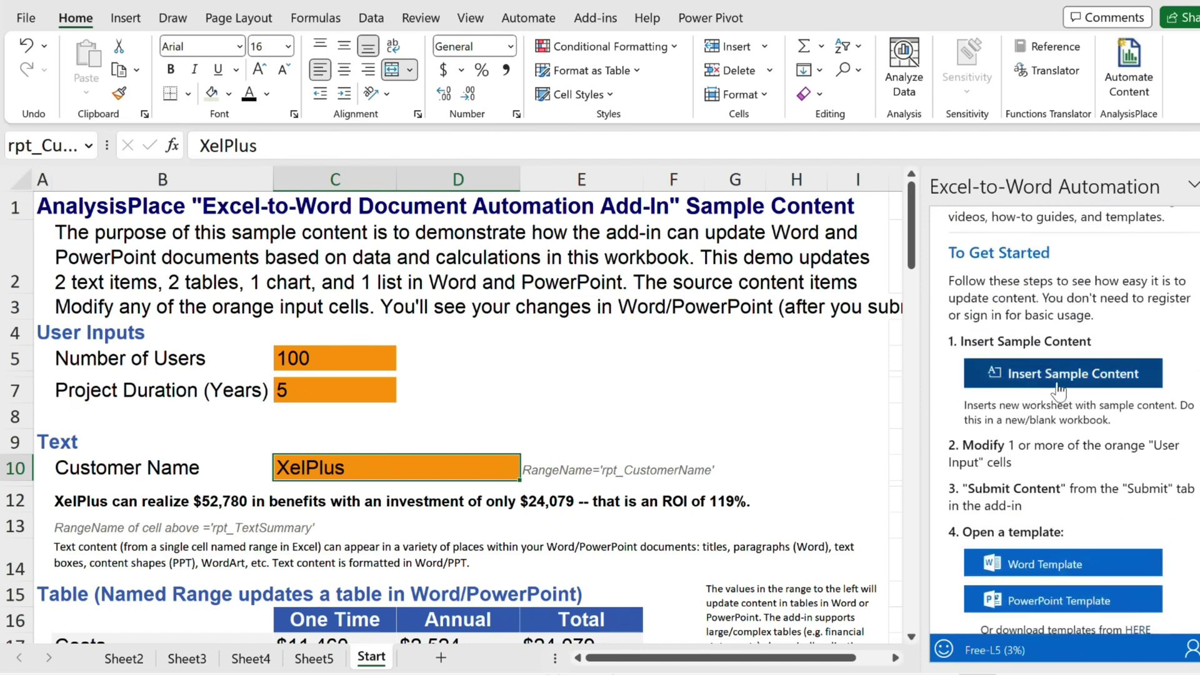
left_click(460, 396)
scroll(460, 400, "down", 12)
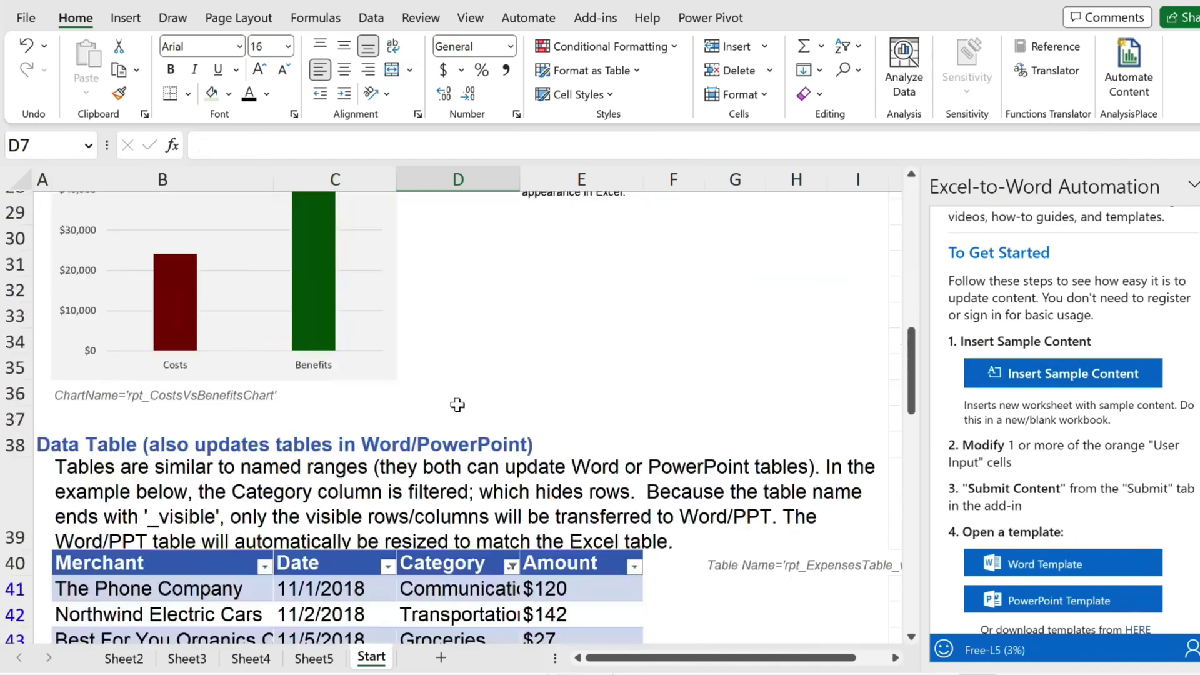
scroll(458, 407, "down", 5)
scroll(459, 410, "up", 15)
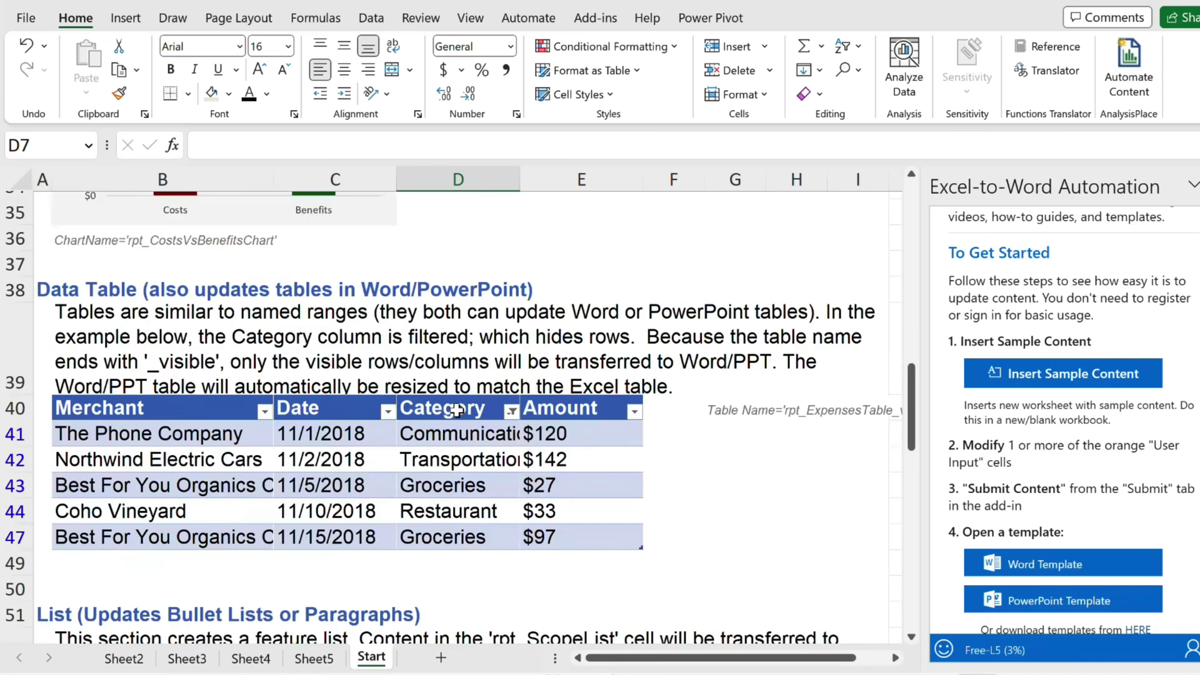
scroll(457, 411, "up", 3)
left_click(378, 470)
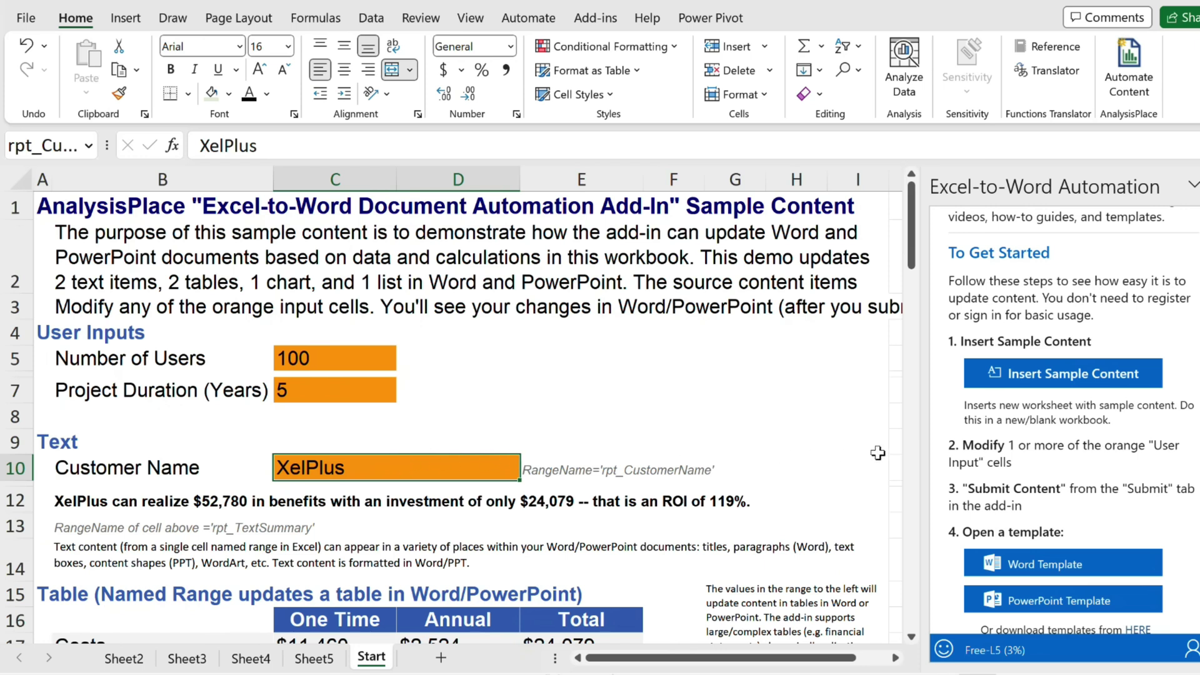
scroll(1022, 368, "up", 5)
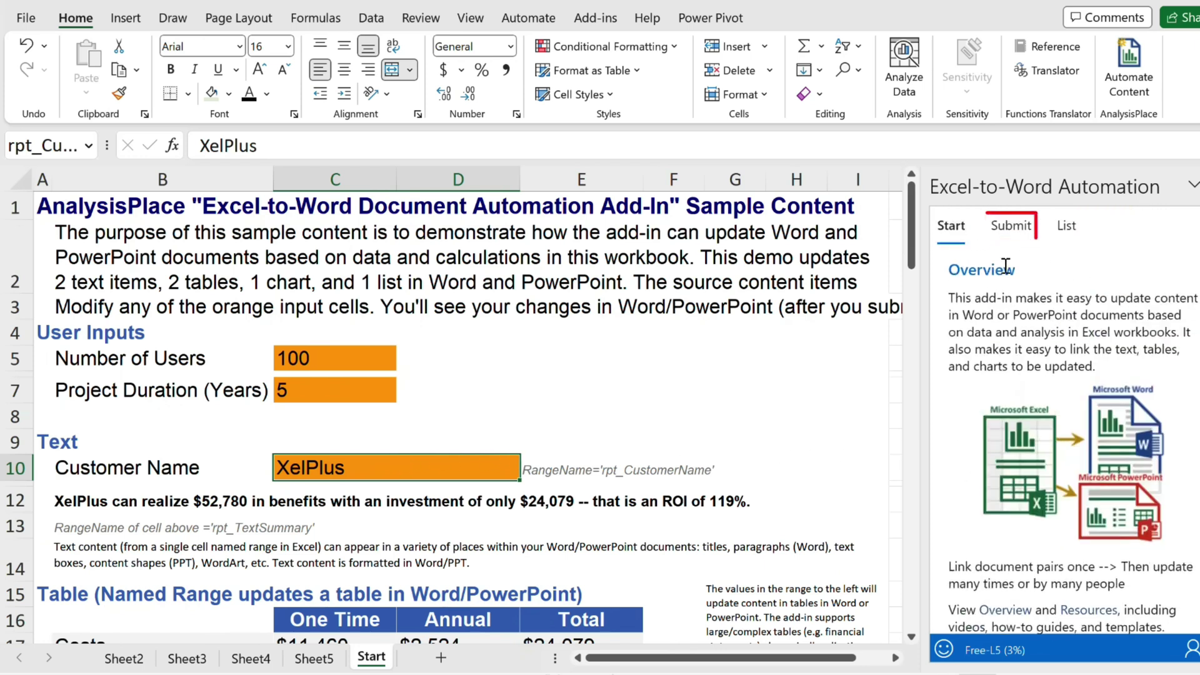
scroll(995, 307, "down", 5)
scroll(996, 325, "down", 2)
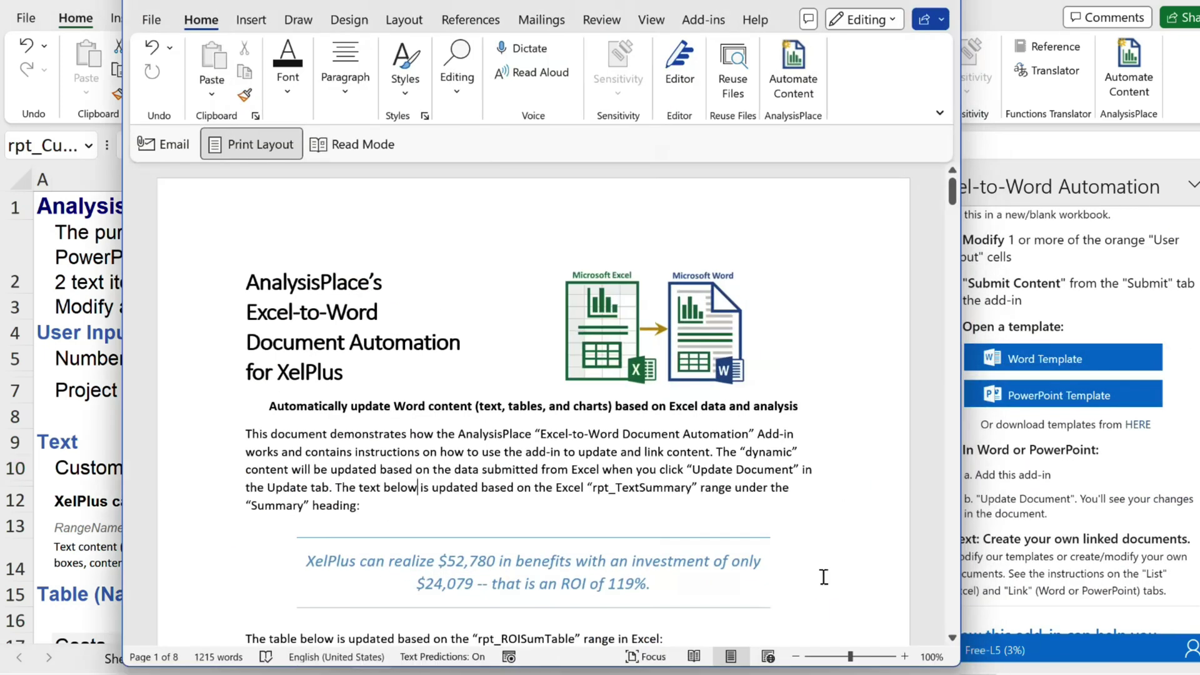
Step: Examine the linked summary text and cost-benefit table in the Word template document, and return to the Excel workbook
scroll(443, 374, "down", 10)
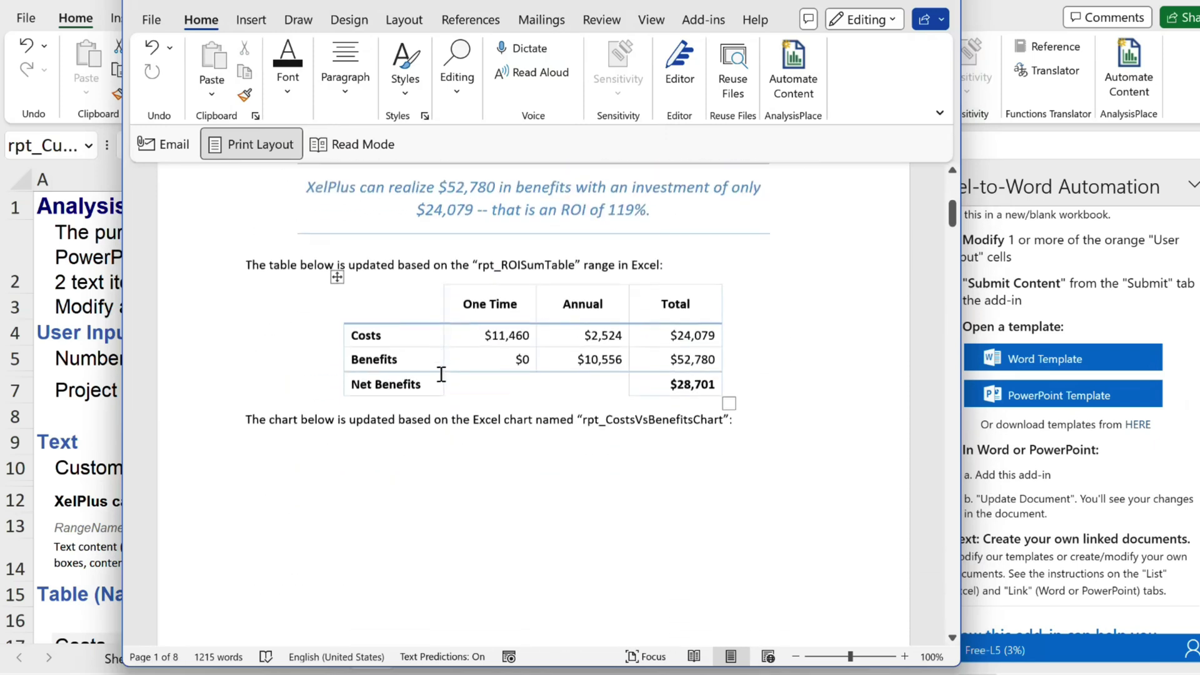
scroll(440, 383, "up", 4)
scroll(440, 384, "up", 3)
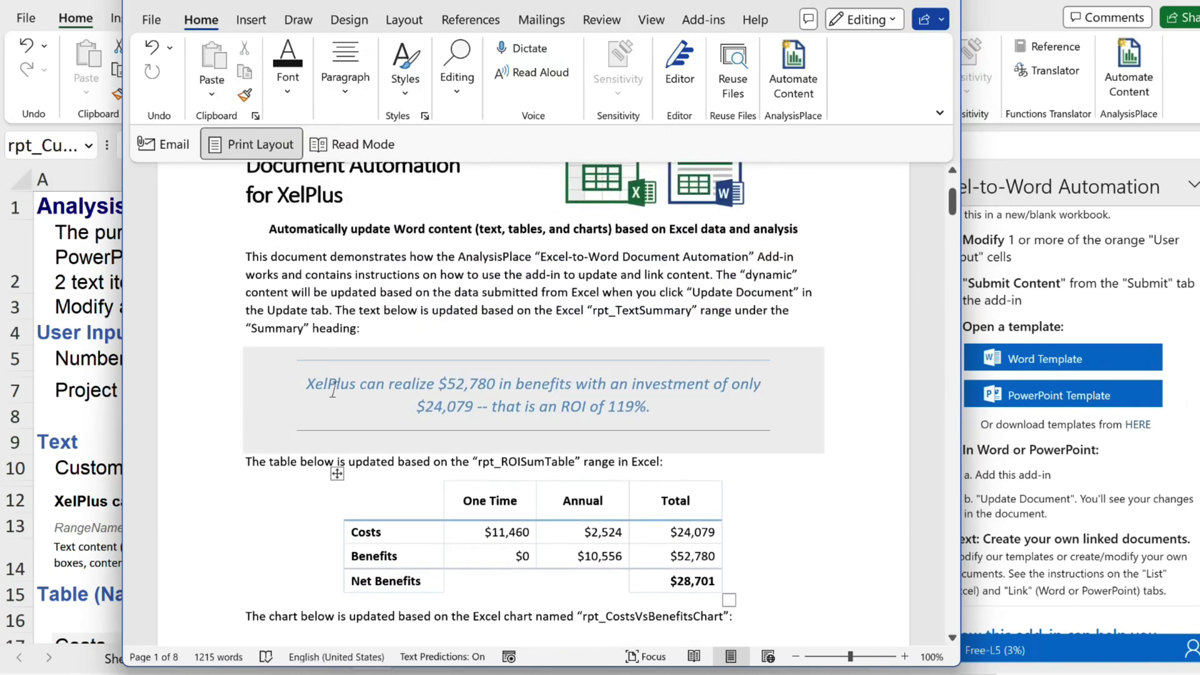
left_click(848, 1)
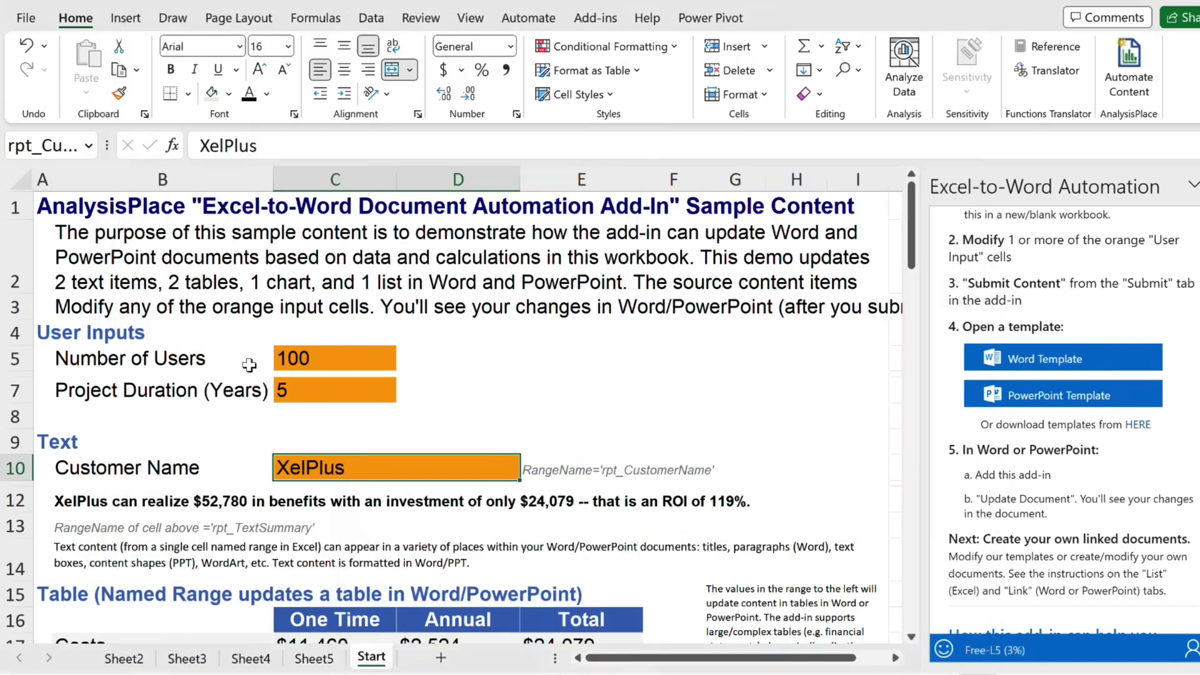
Step: Replace the Customer Name in C10 with a different customer's name and submit the sheet's content to Word or PowerPoint
type("Gharani")
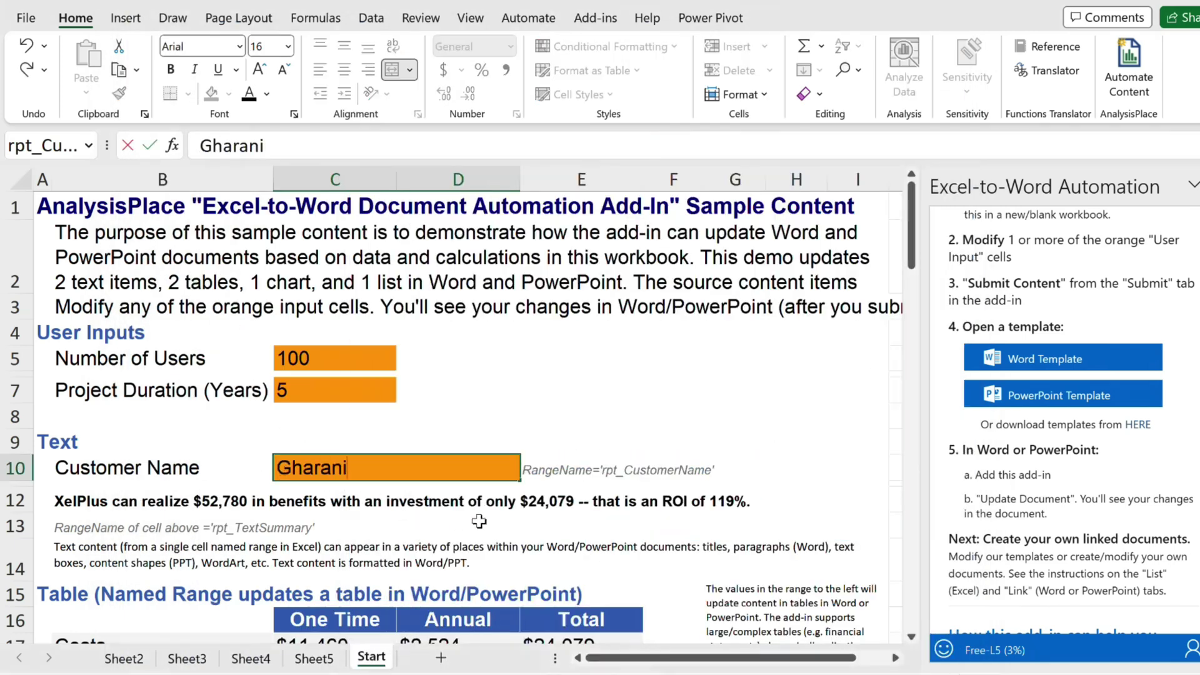
key("ctrl+Return")
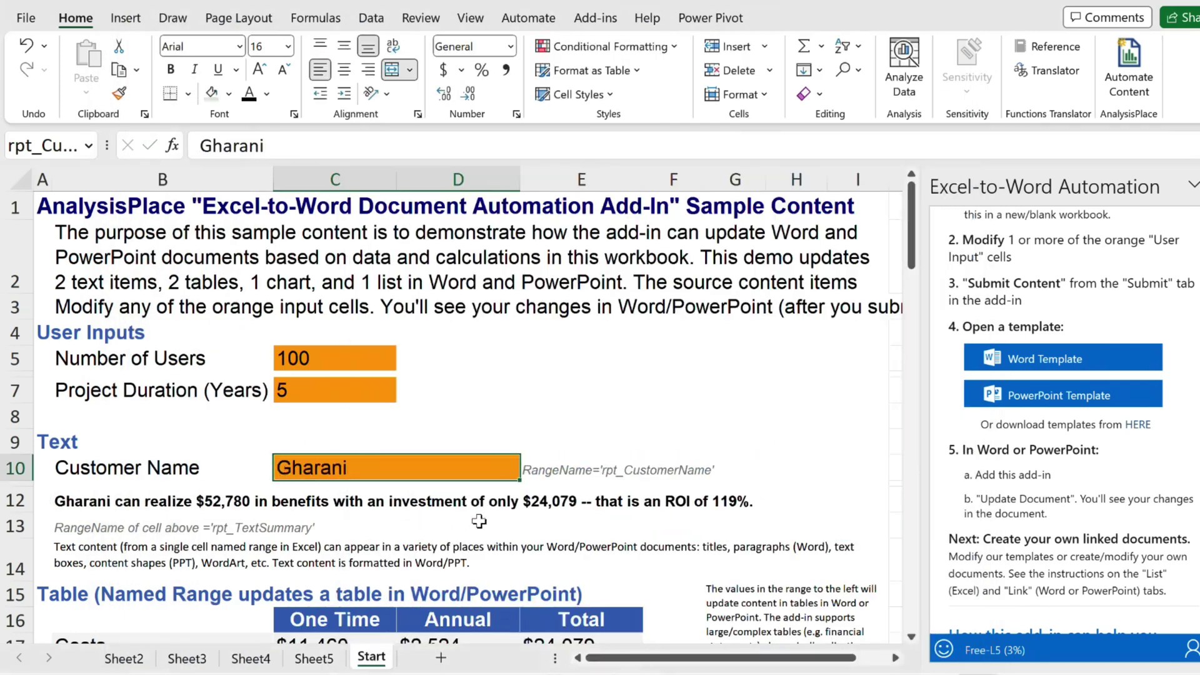
scroll(1034, 306, "up", 10)
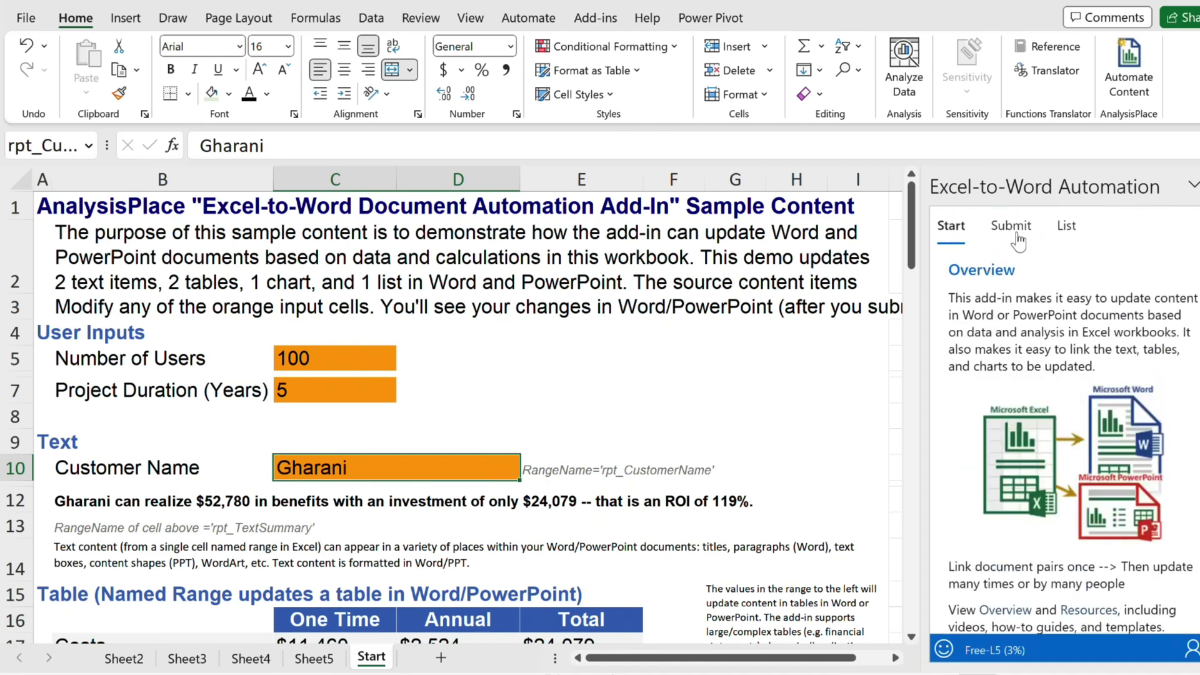
left_click(1018, 238)
left_click(965, 332)
Step: Switch to the Word document and update it from the submitted Excel content with the Excel-to-Word Automation add-in
key("alt+Tab")
left_click(778, 85)
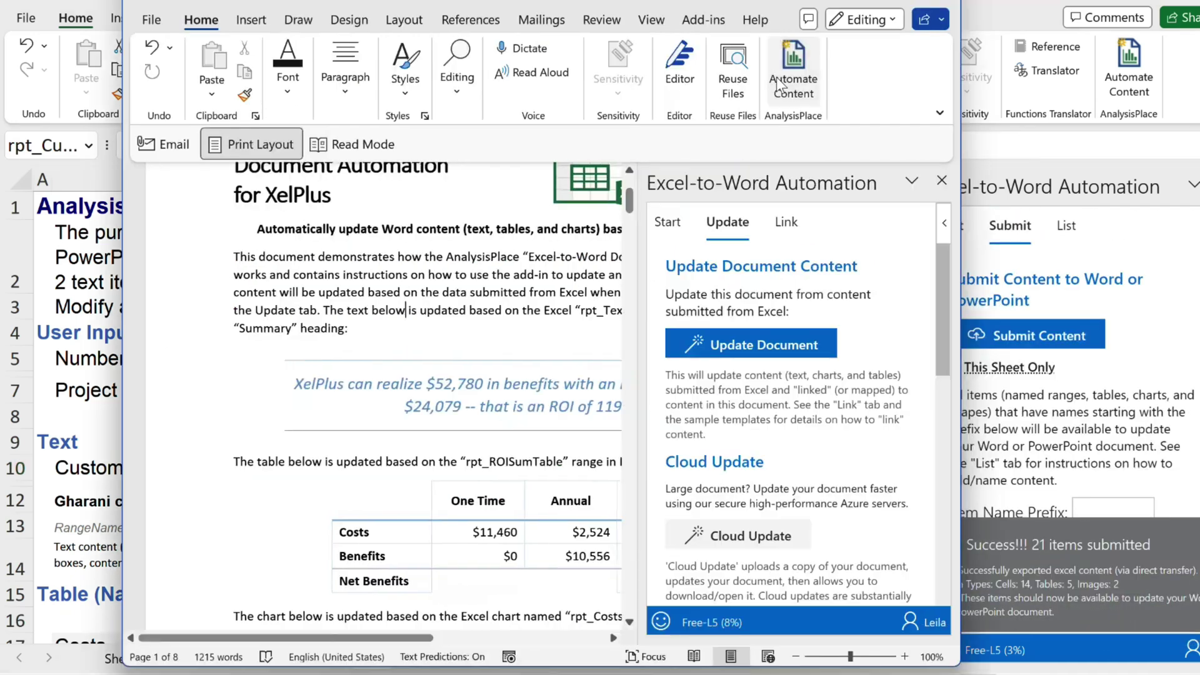
left_click(755, 346)
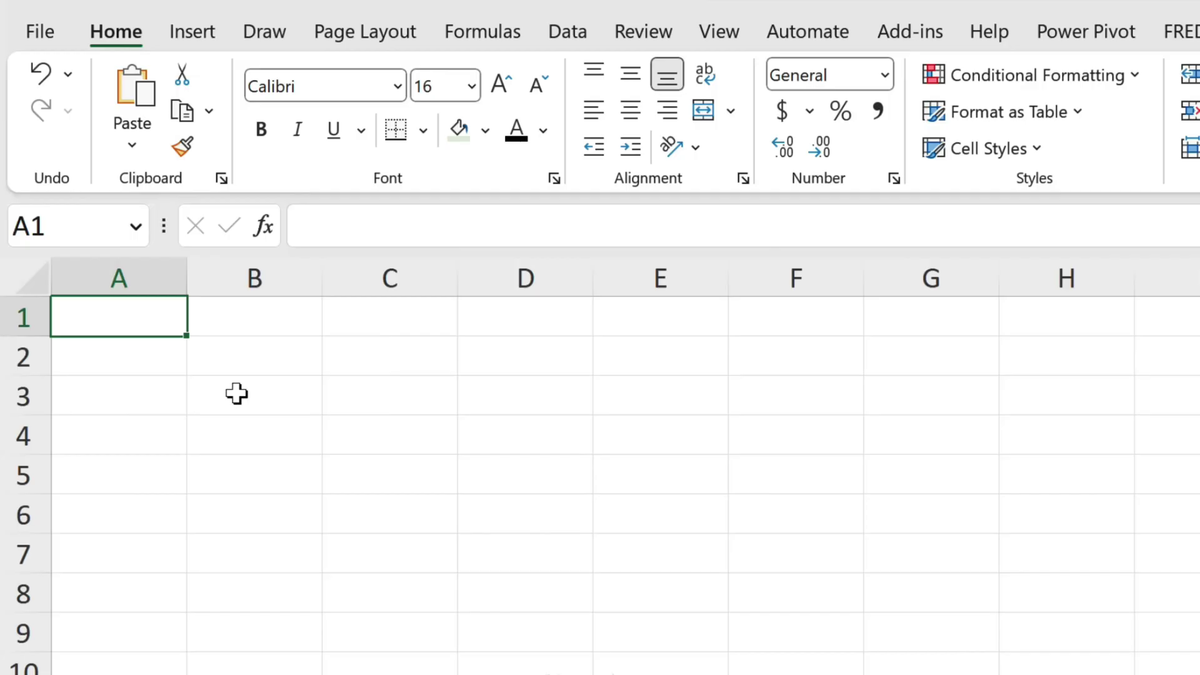
Step: Remove the Functions Translator add-in from the installed Office add-ins
left_click(191, 33)
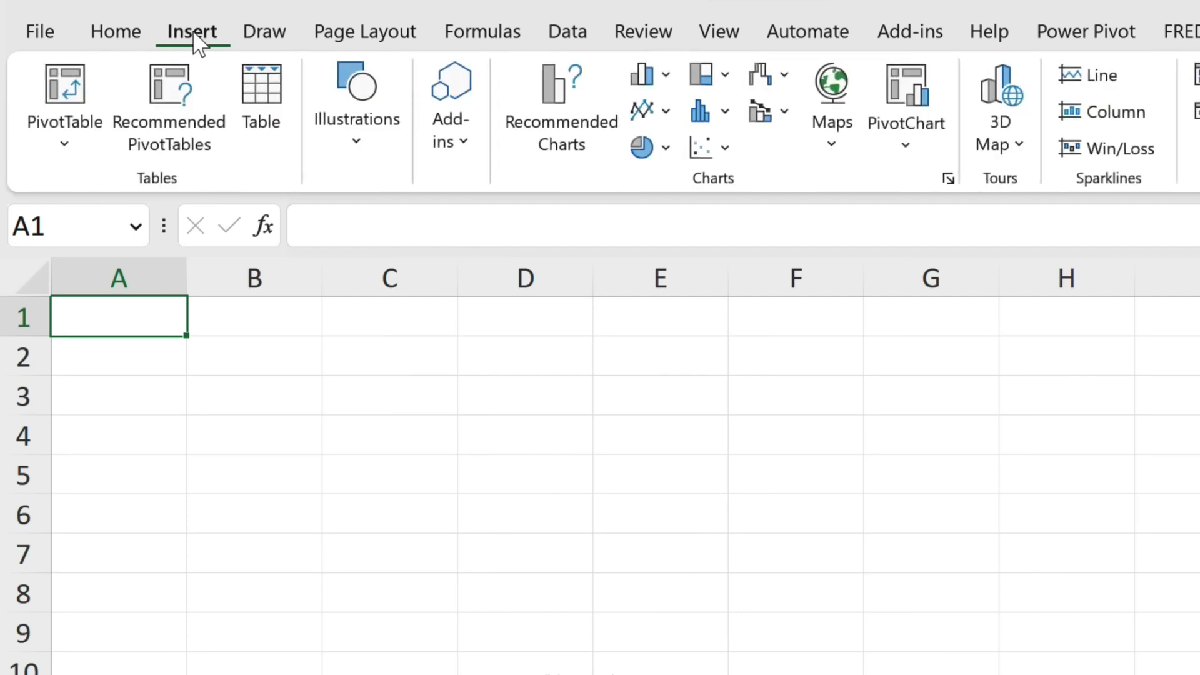
left_click(449, 150)
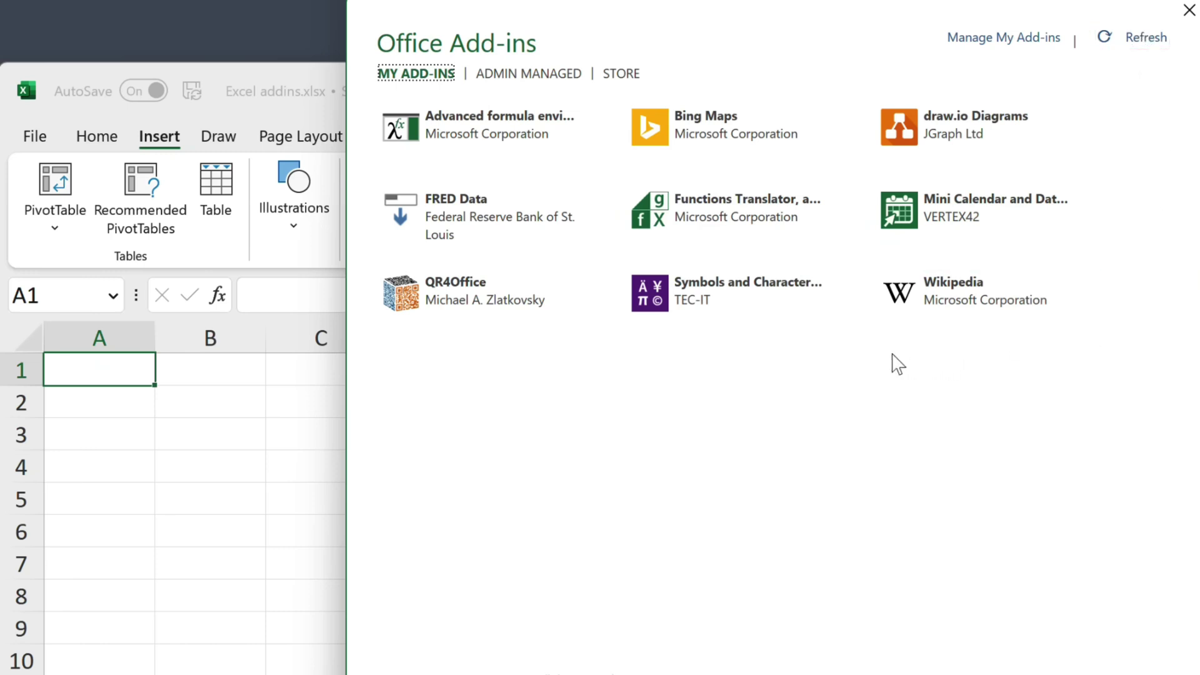
left_click(836, 203)
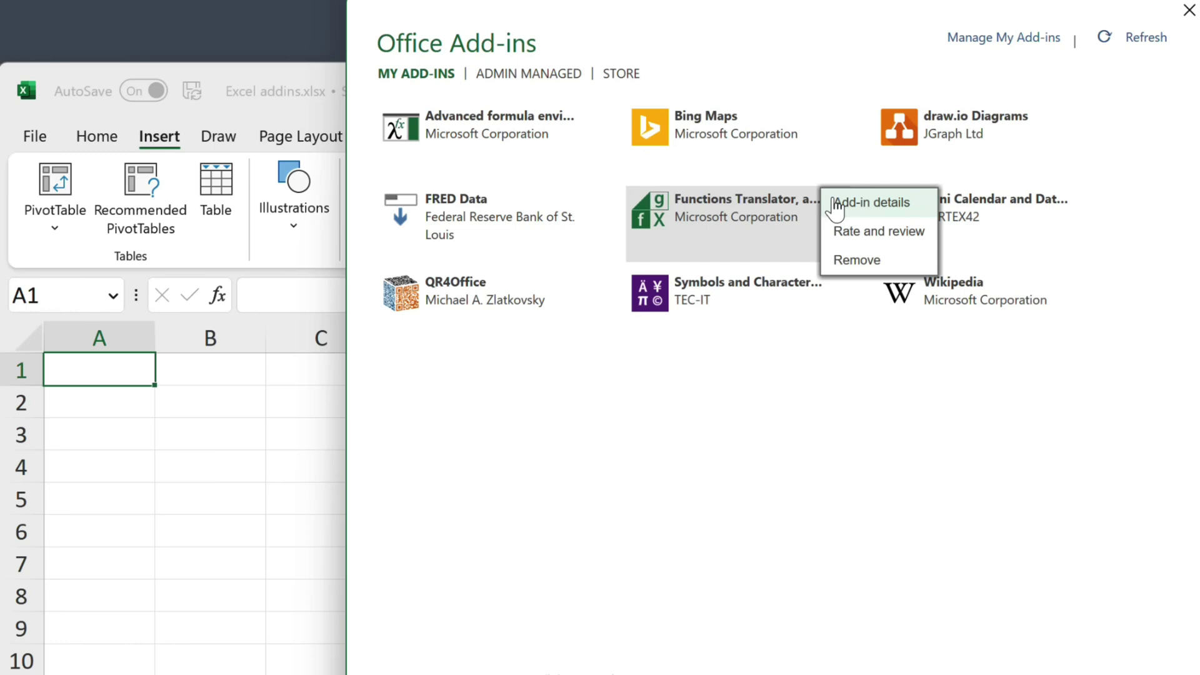
left_click(881, 269)
left_click(802, 544)
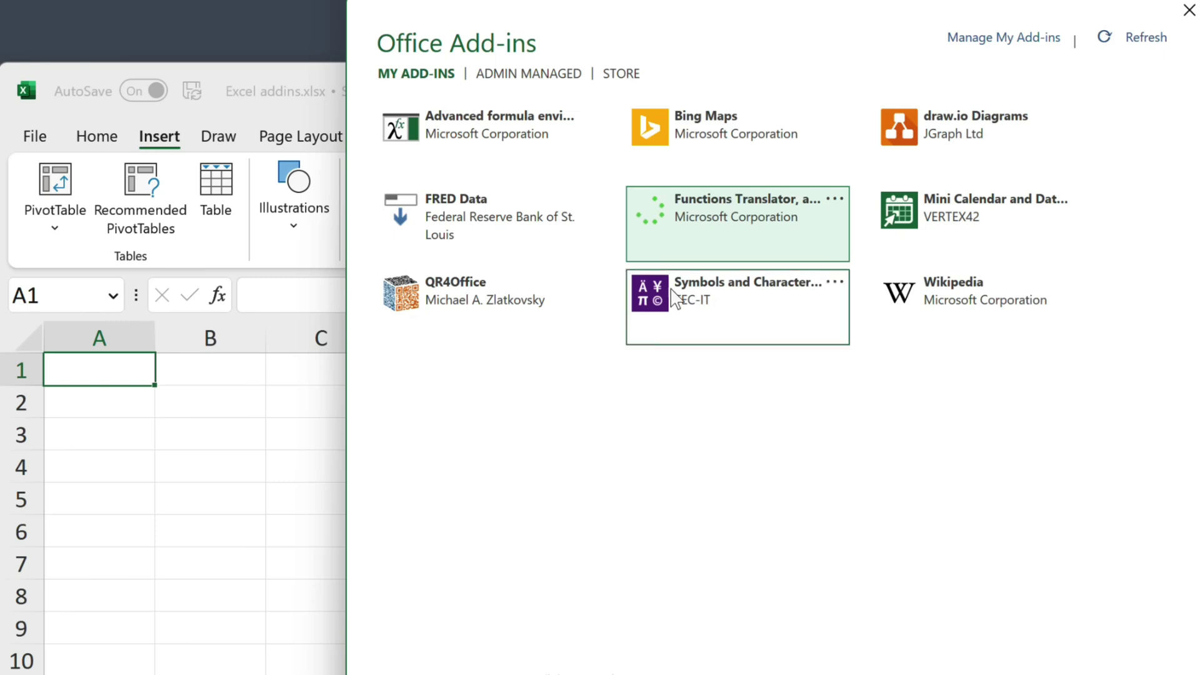
Step: Remove the FRED Data add-in from the installed Office add-ins and close the add-ins window
left_click(585, 200)
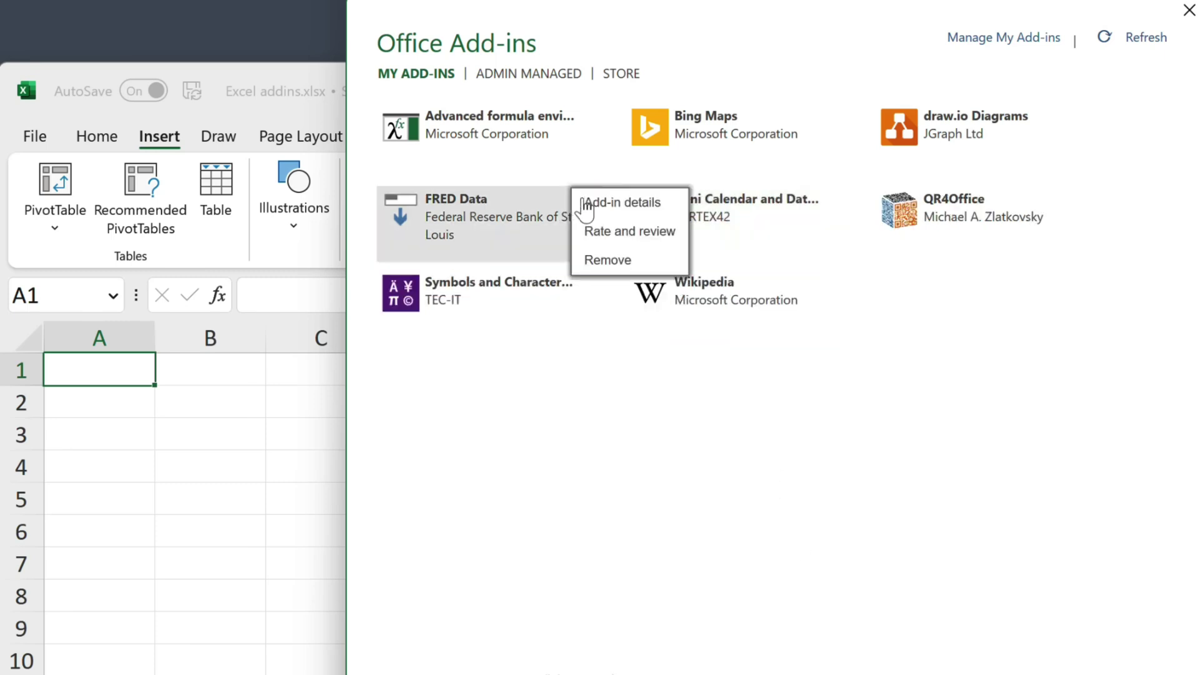
left_click(599, 260)
left_click(817, 562)
left_click(1175, 15)
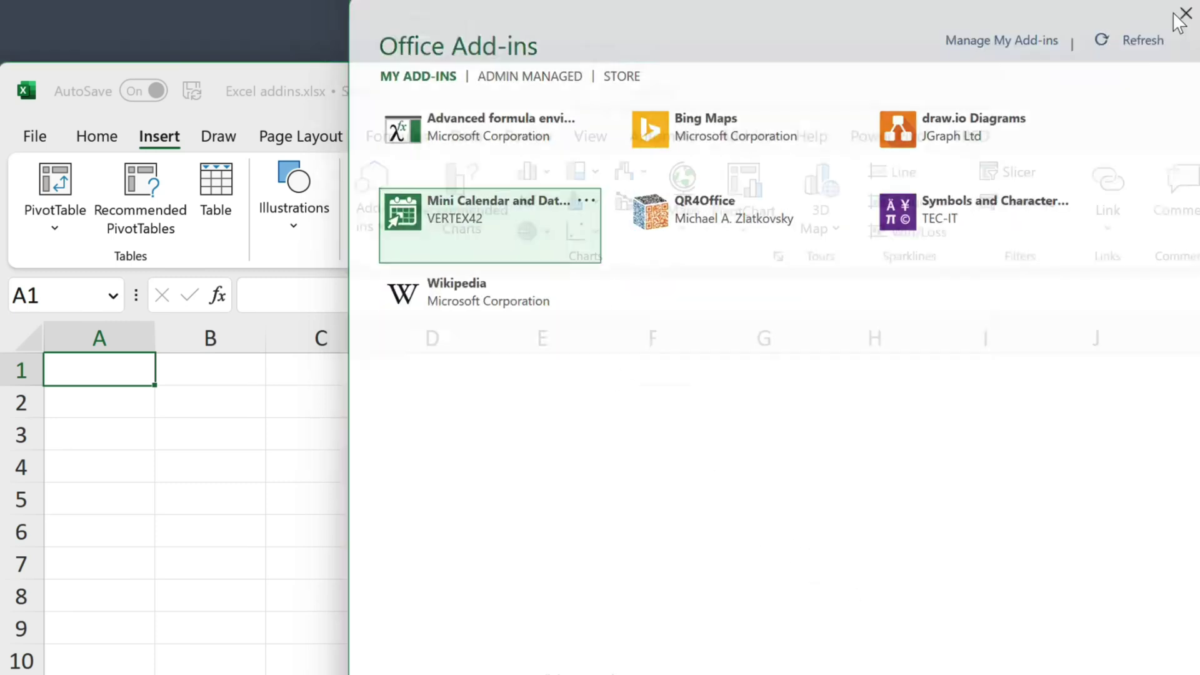